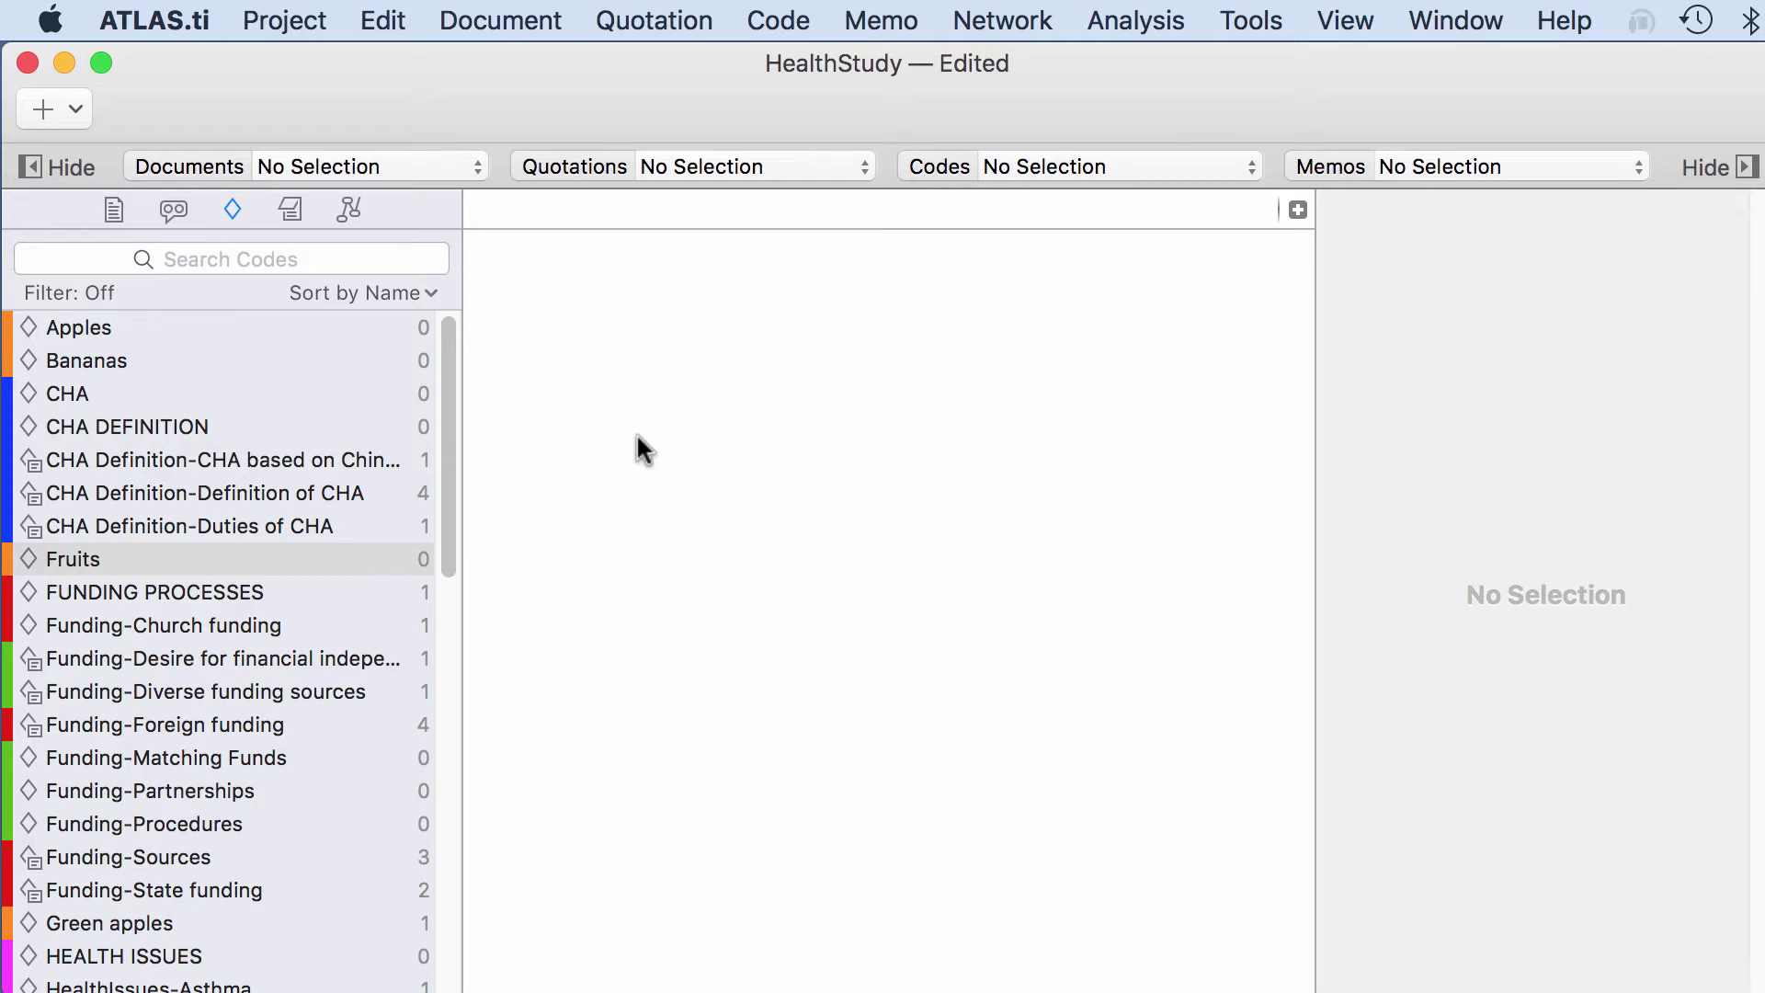
Check the installed program version in the About information and close it again
click(770, 28)
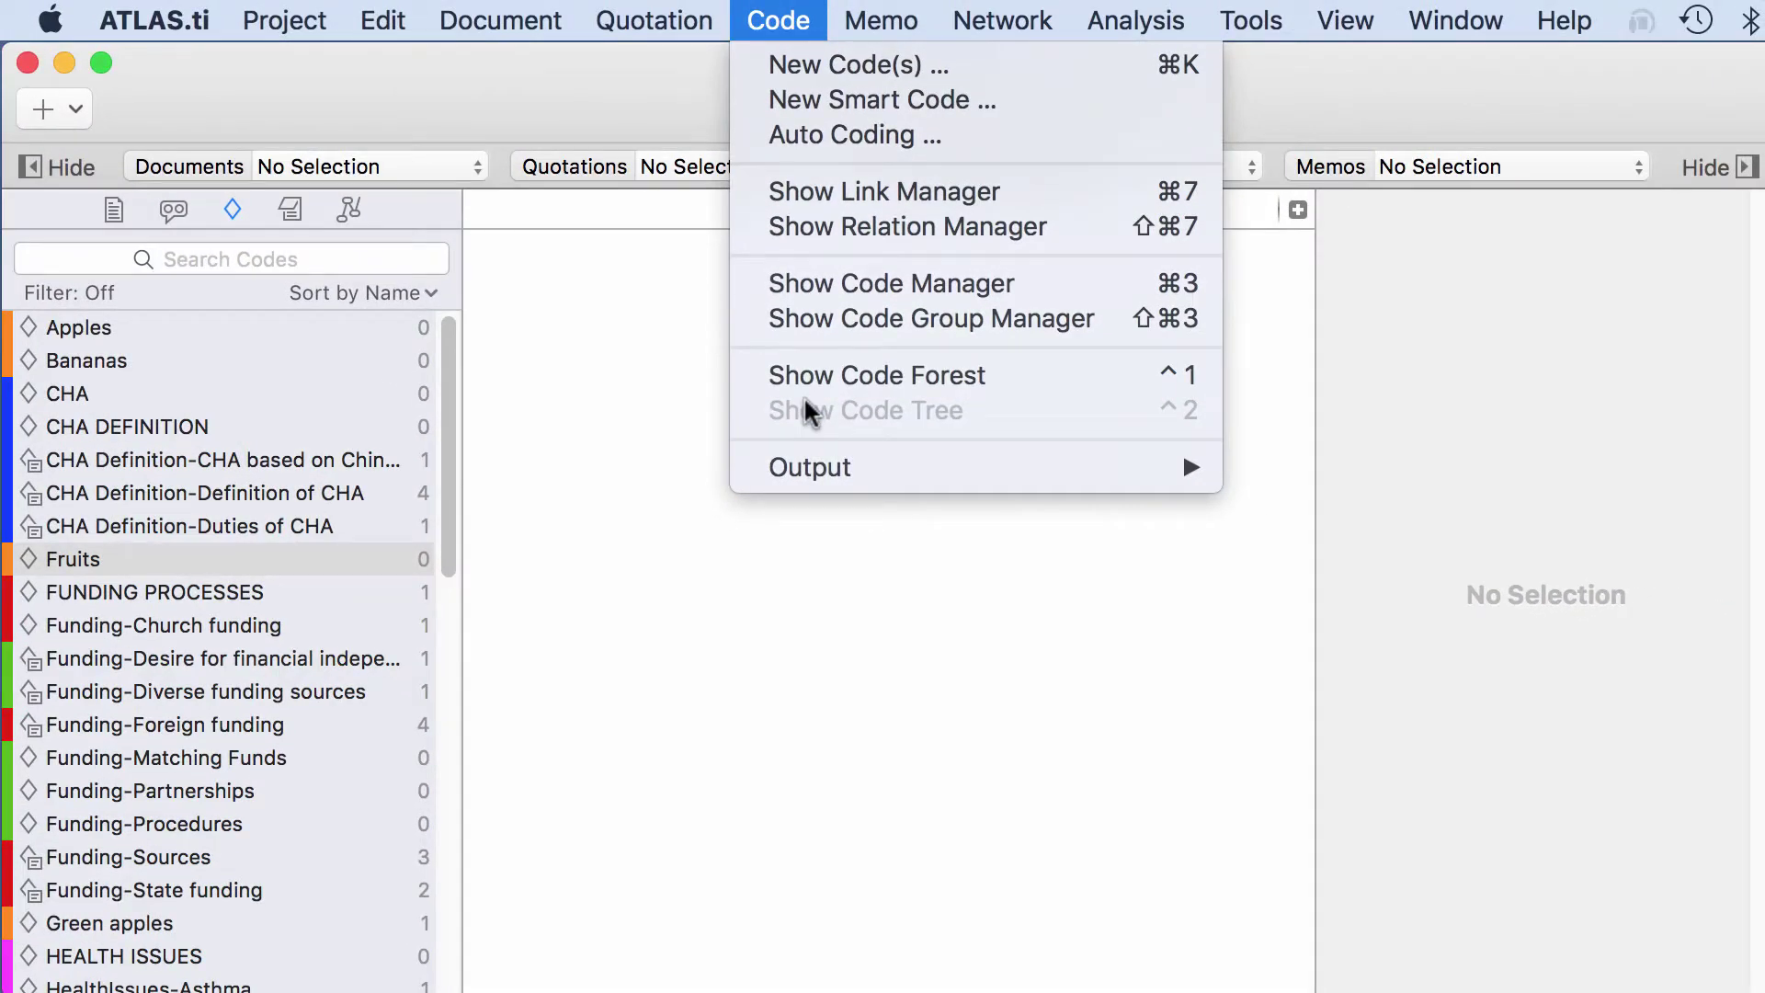
click(587, 398)
click(158, 20)
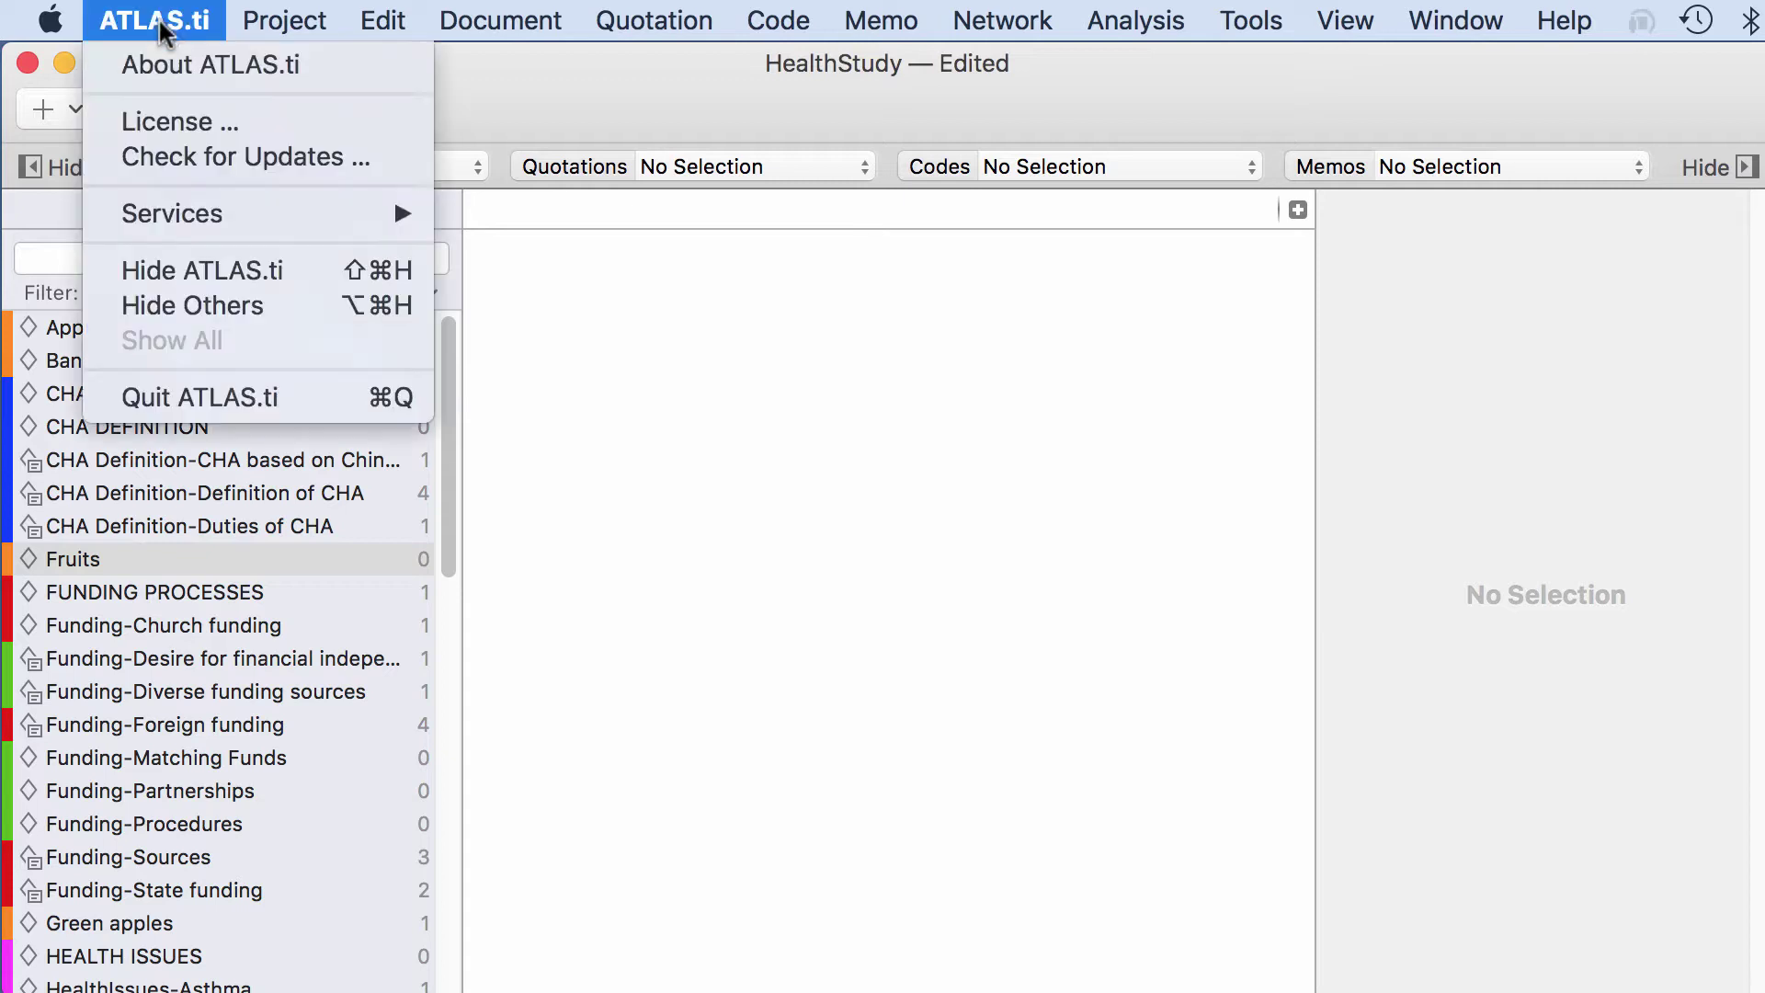
click(155, 63)
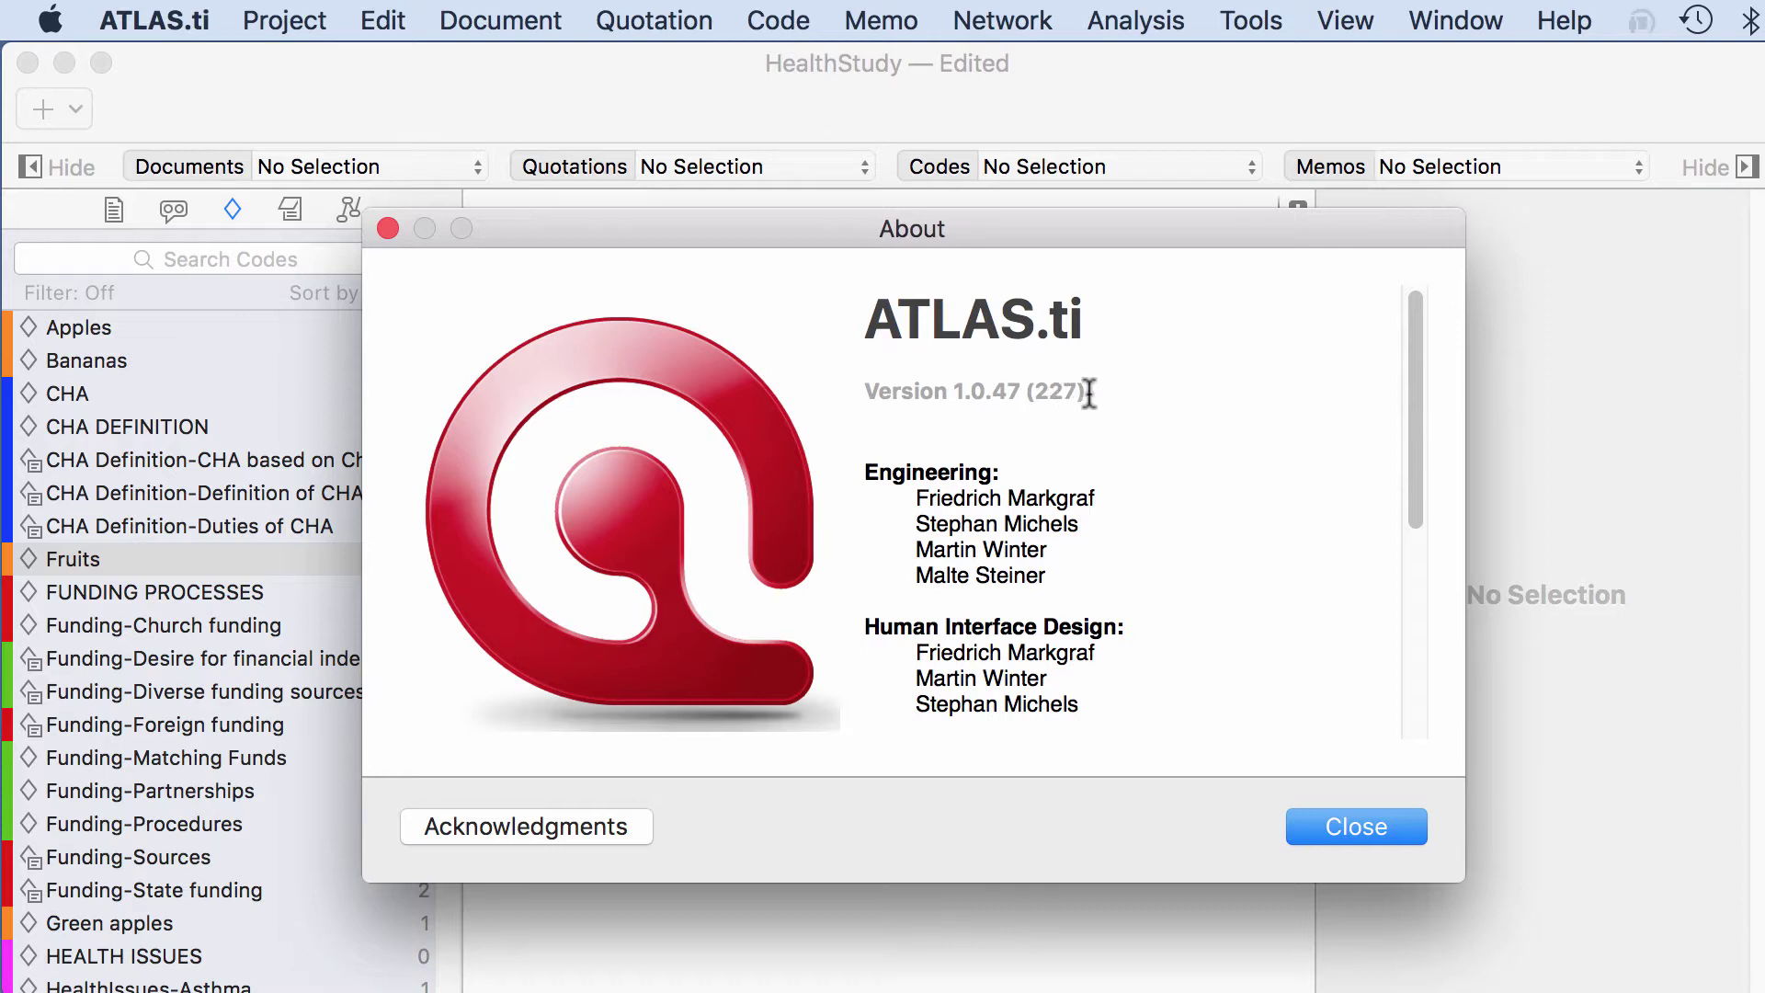
click(1358, 829)
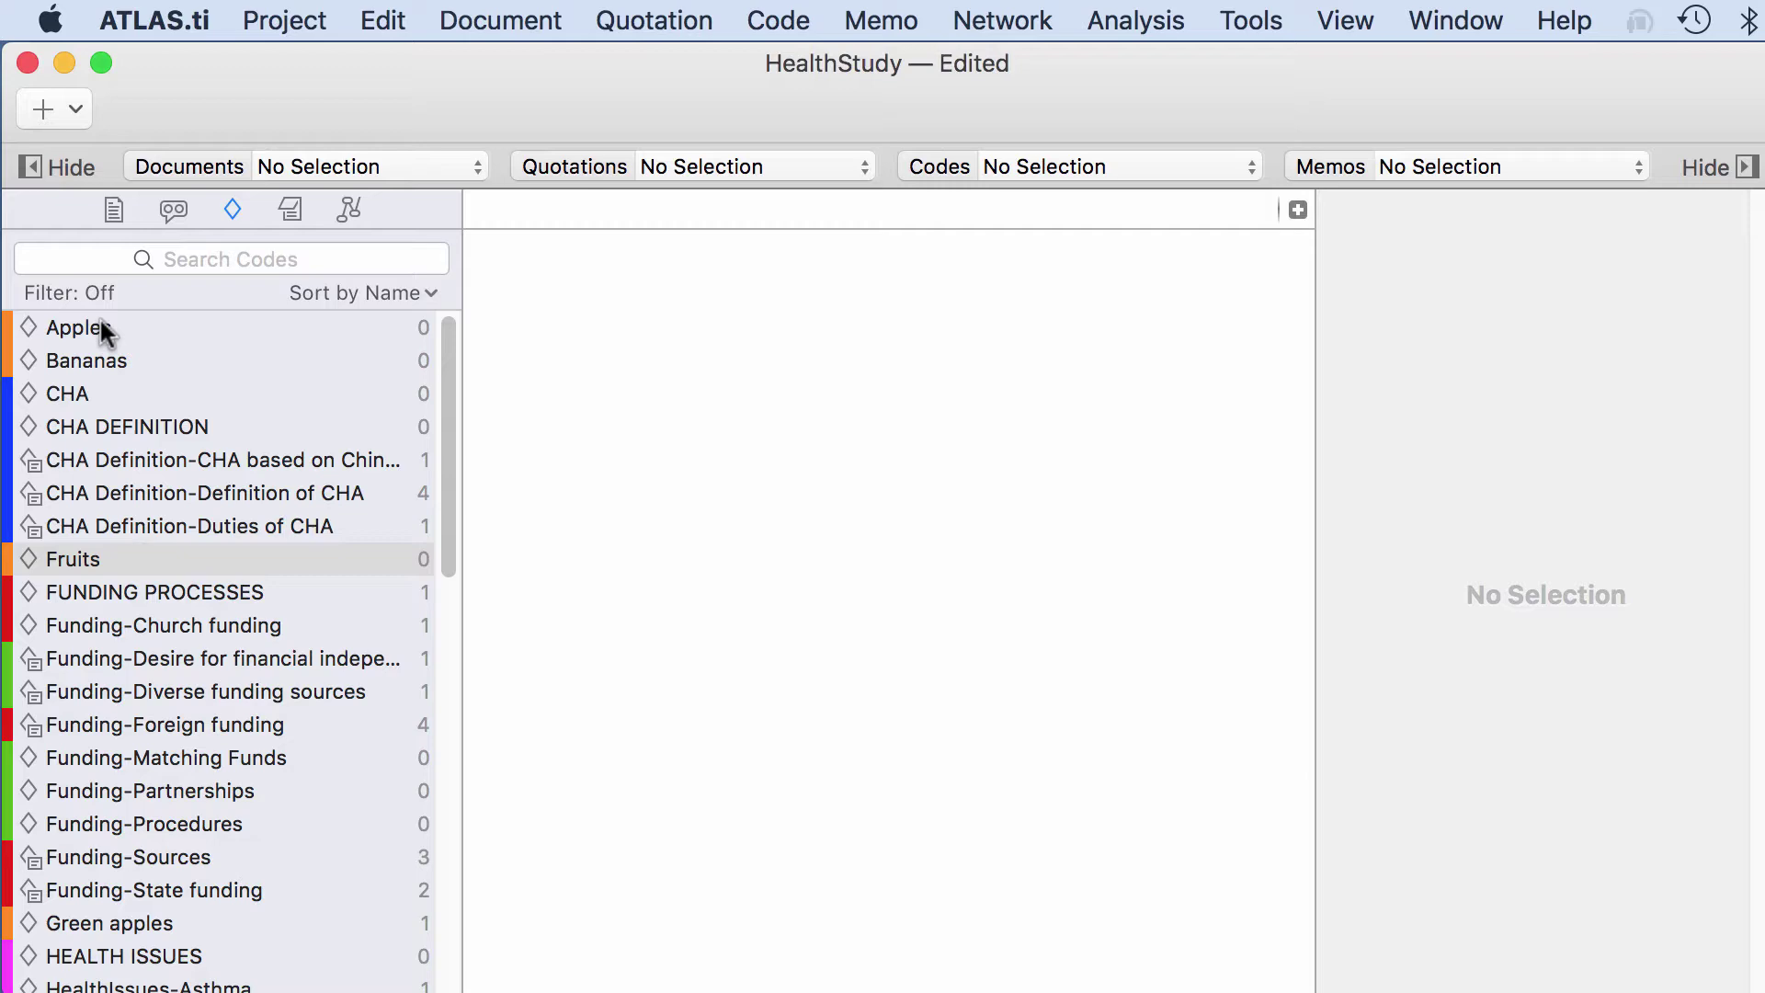
click(101, 360)
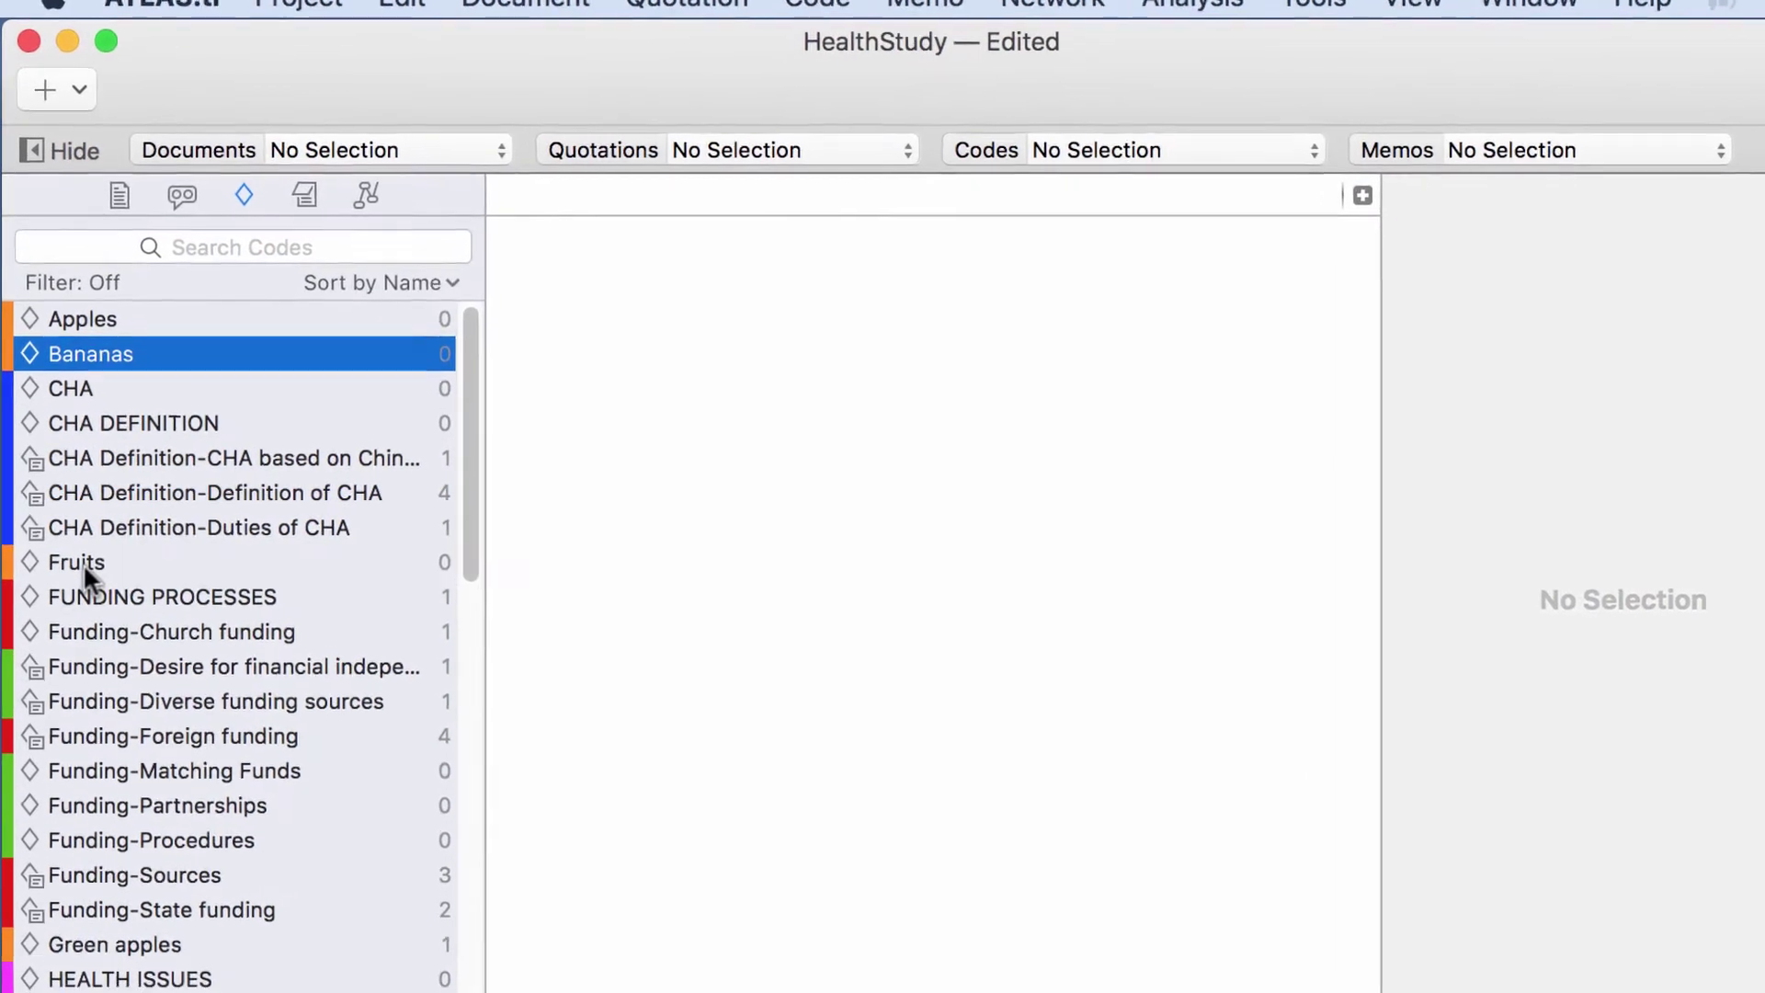
click(83, 562)
drag(557, 551, 567, 478)
click(125, 921)
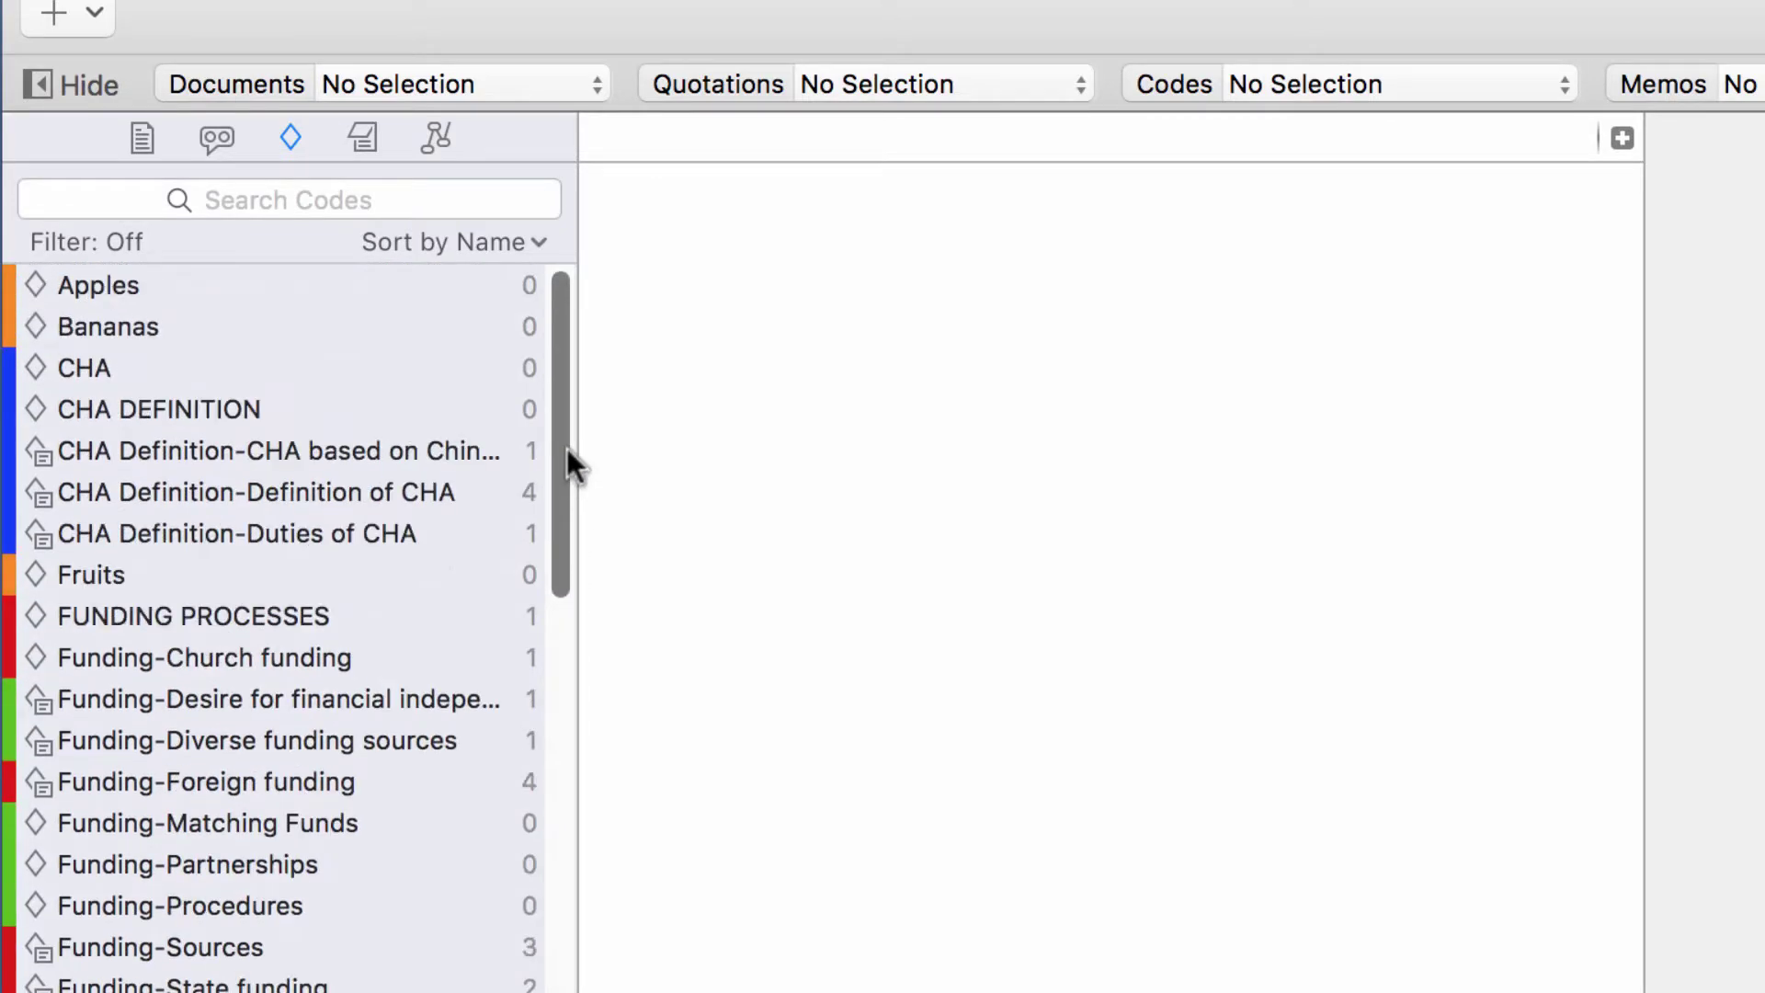
Link the codes Apples and Bananas together to the code Fruits with the "is a" relation
click(119, 283)
super+click(129, 338)
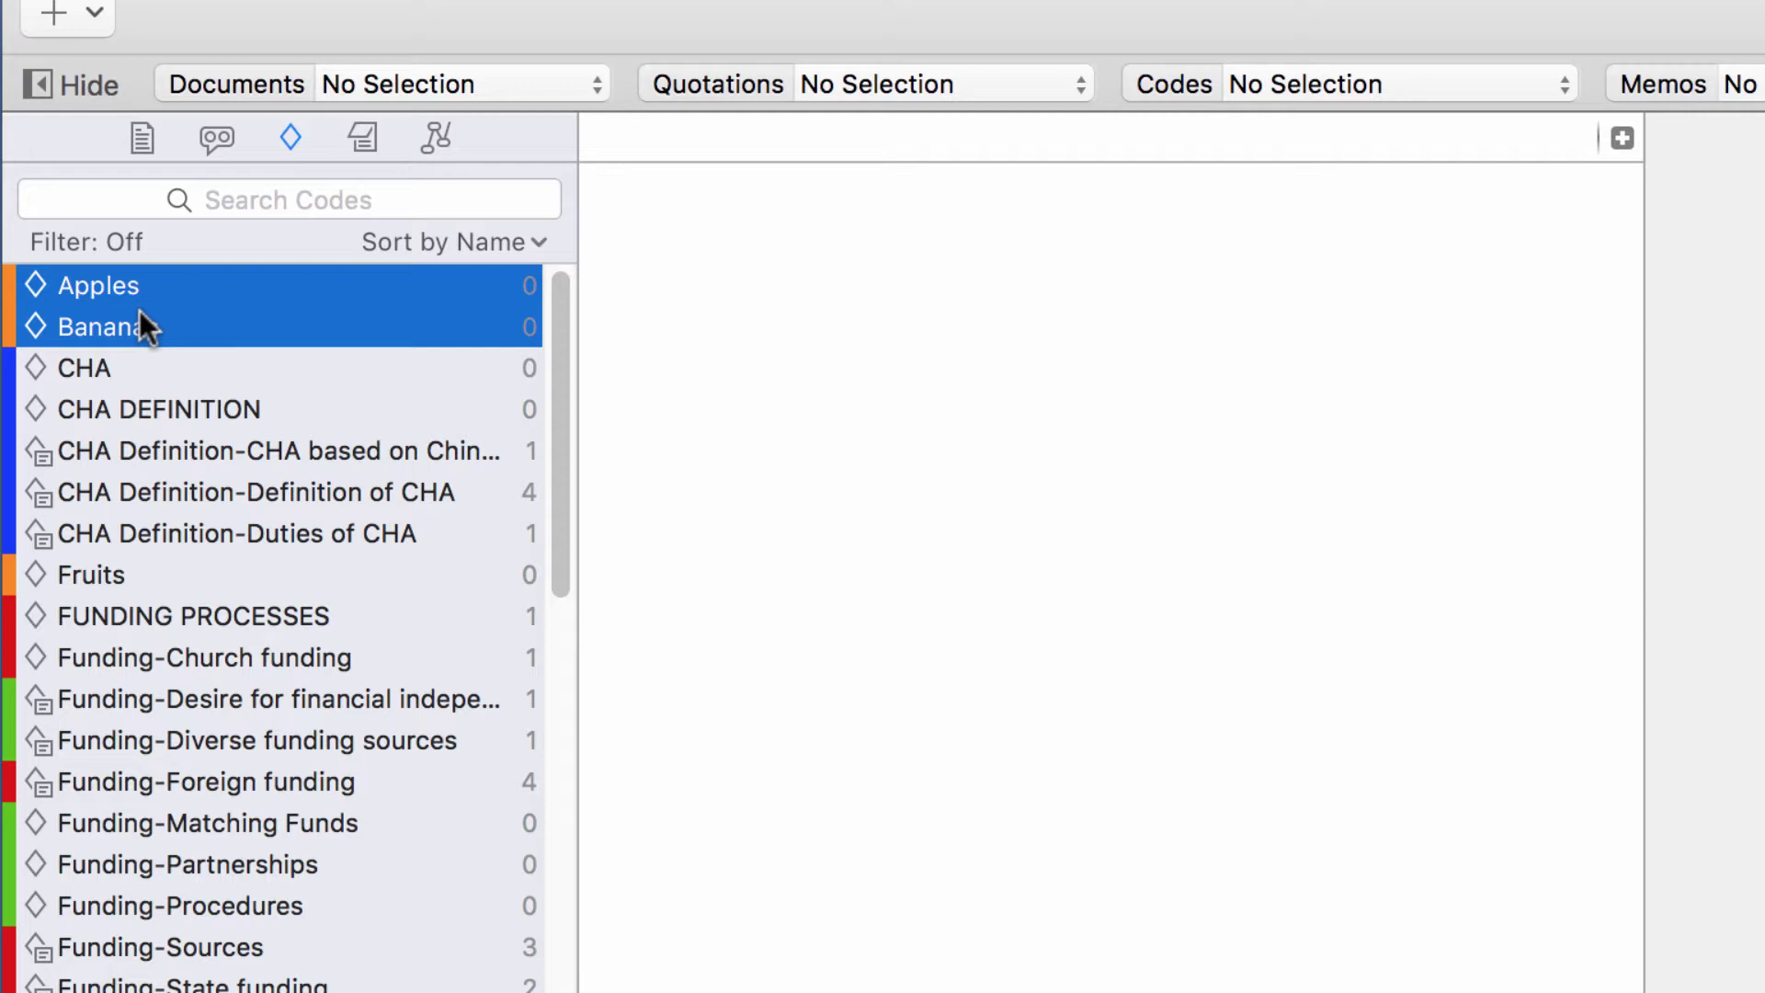
drag(152, 308, 168, 562)
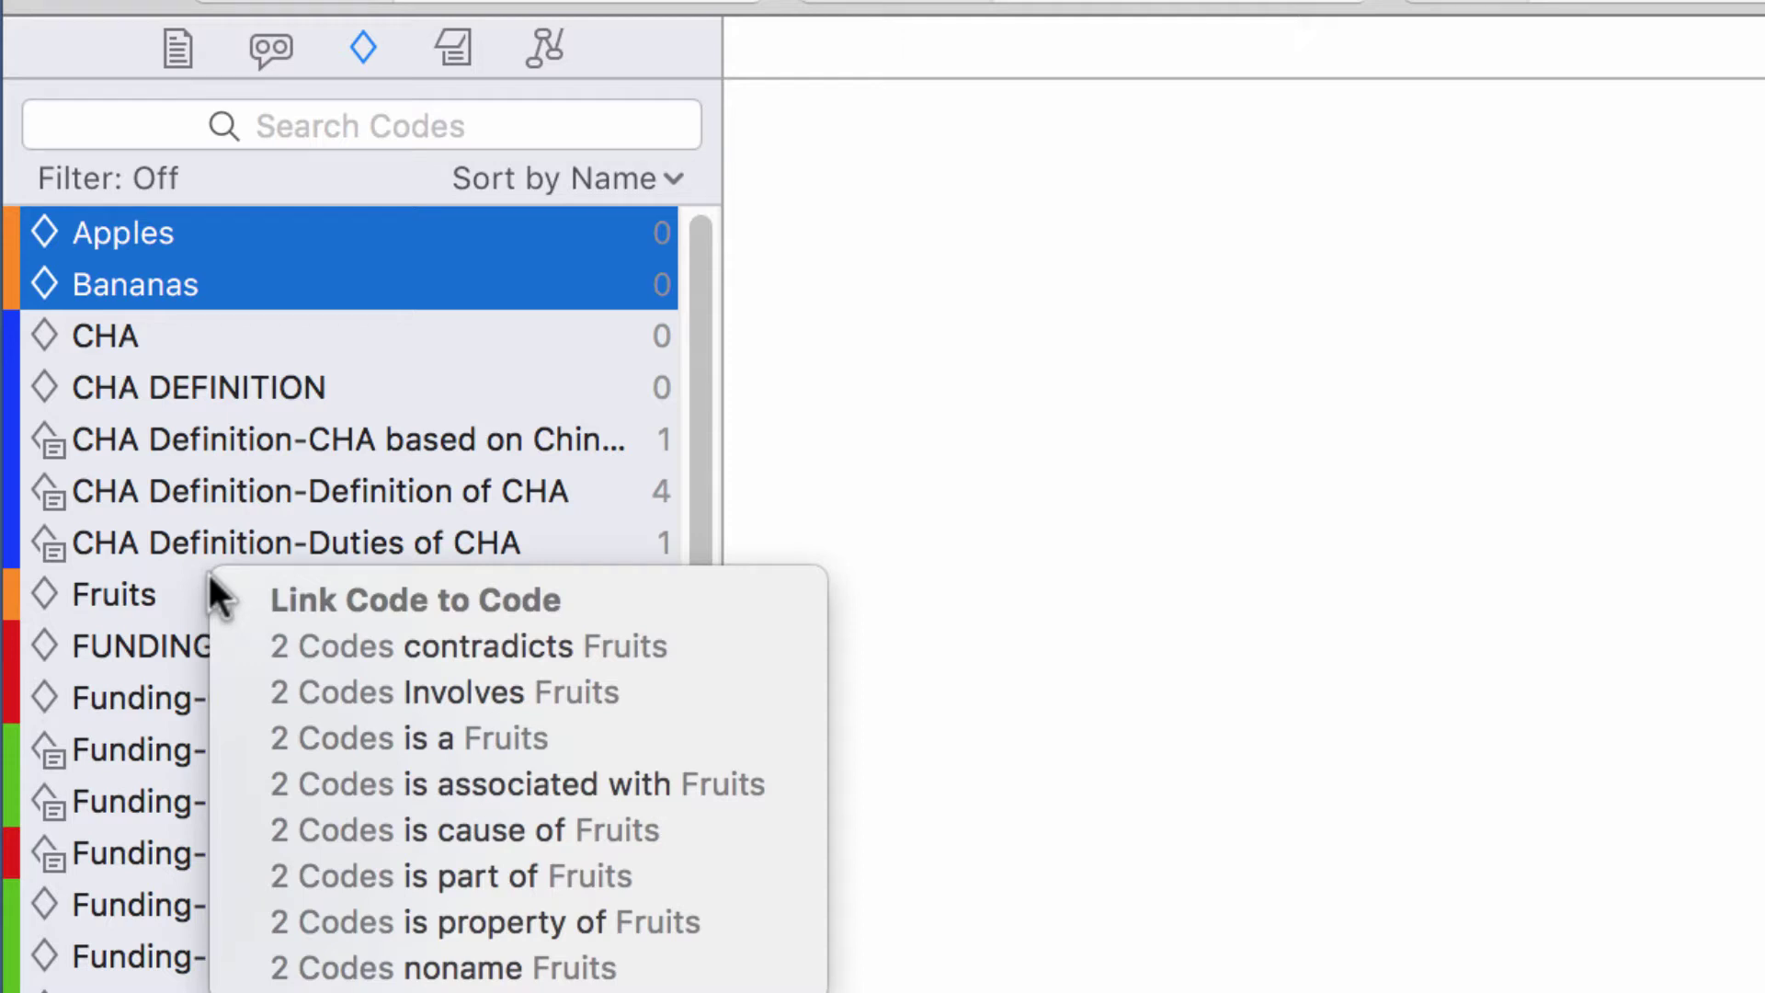
click(436, 737)
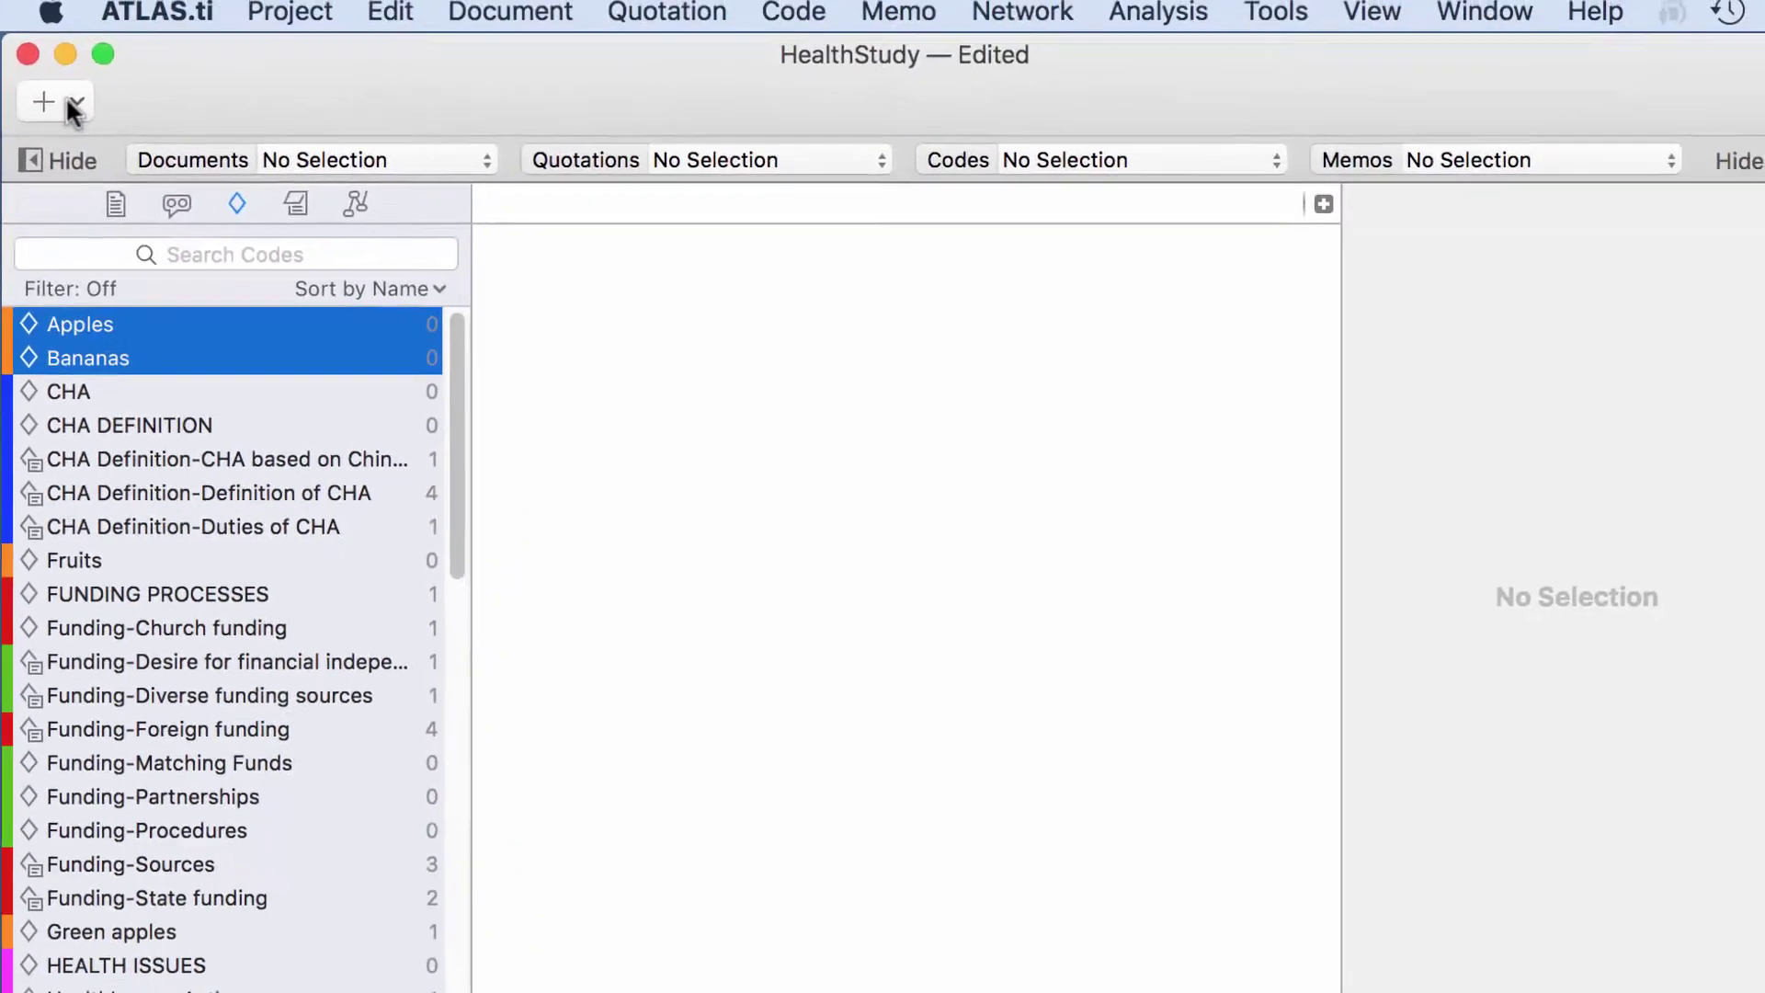
Create a new network and add the codes Apples, Bananas and Fruits to it
click(72, 103)
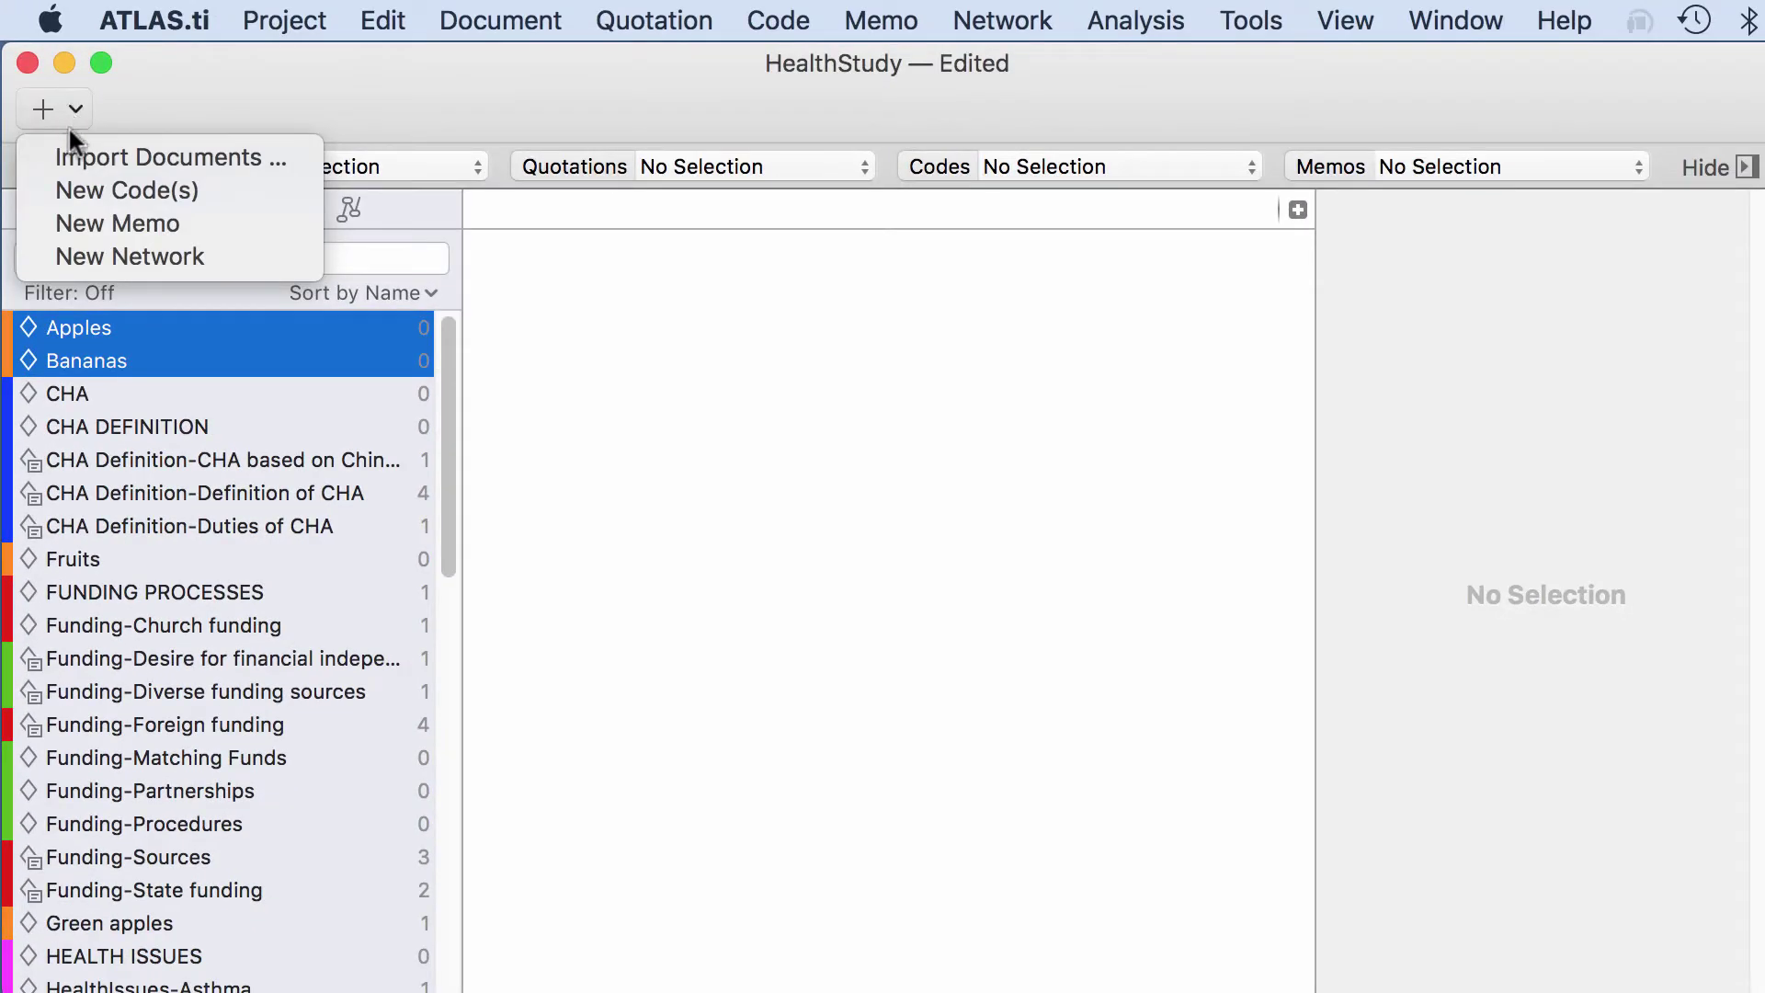
click(101, 250)
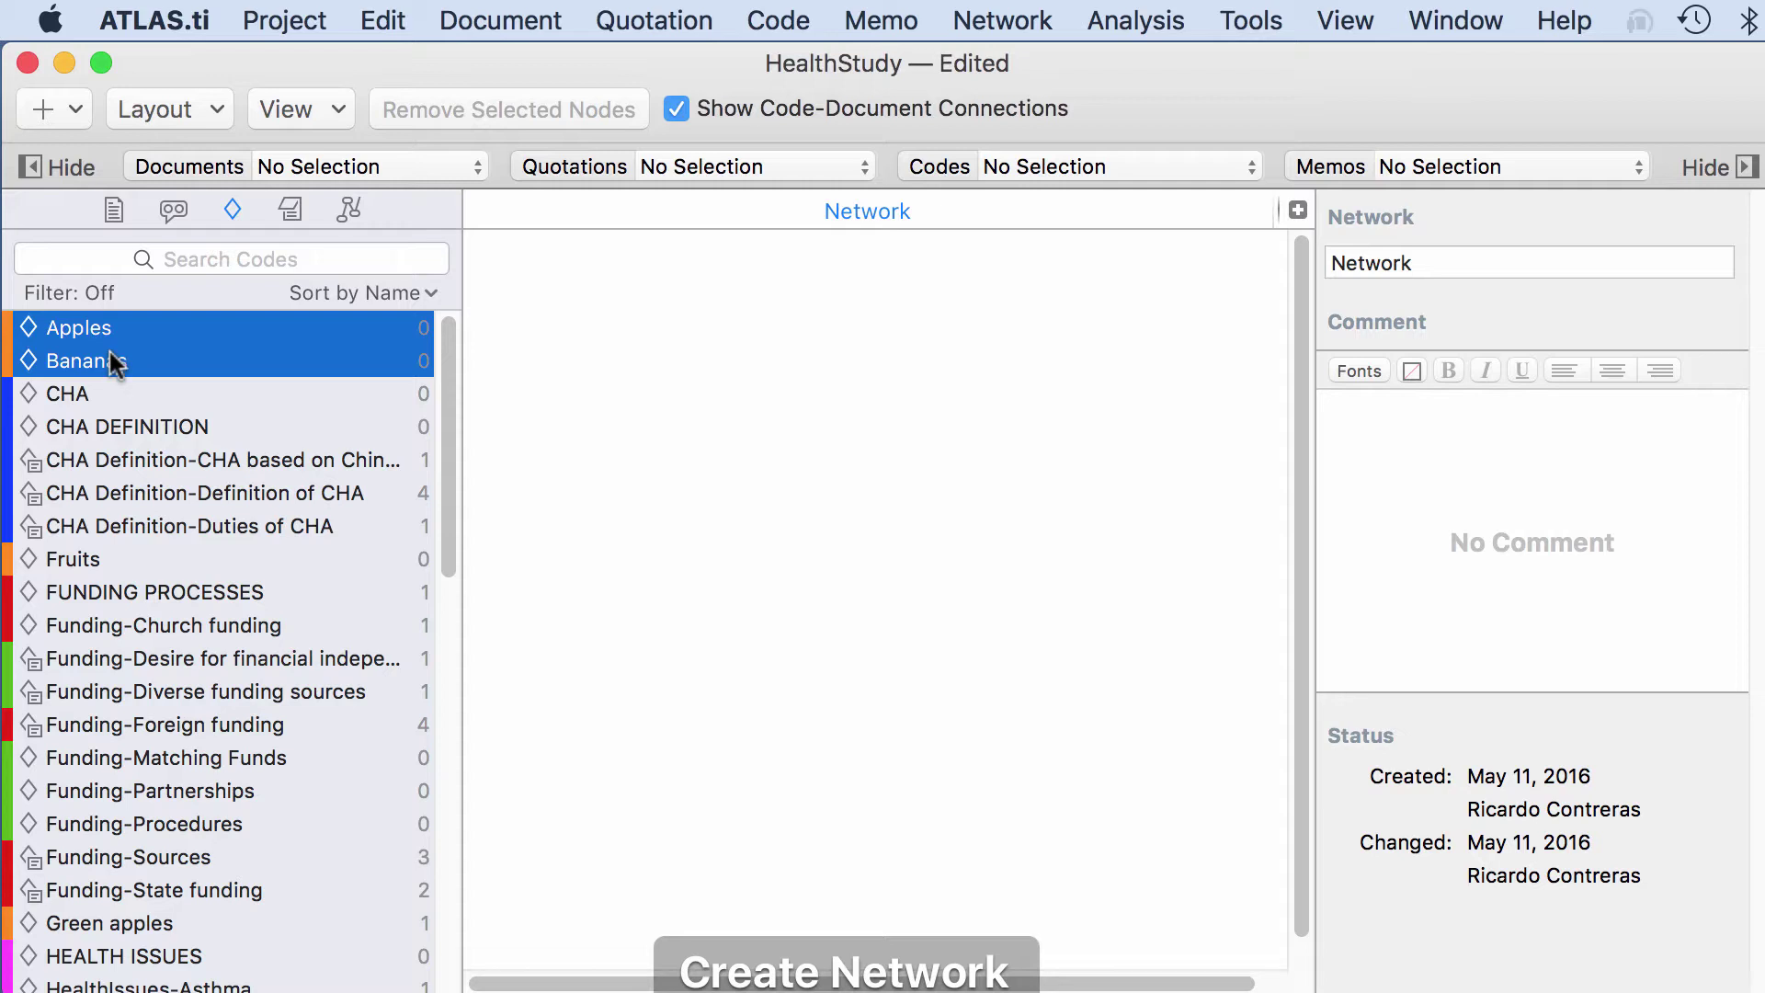
super+click(101, 556)
drag(102, 560, 732, 542)
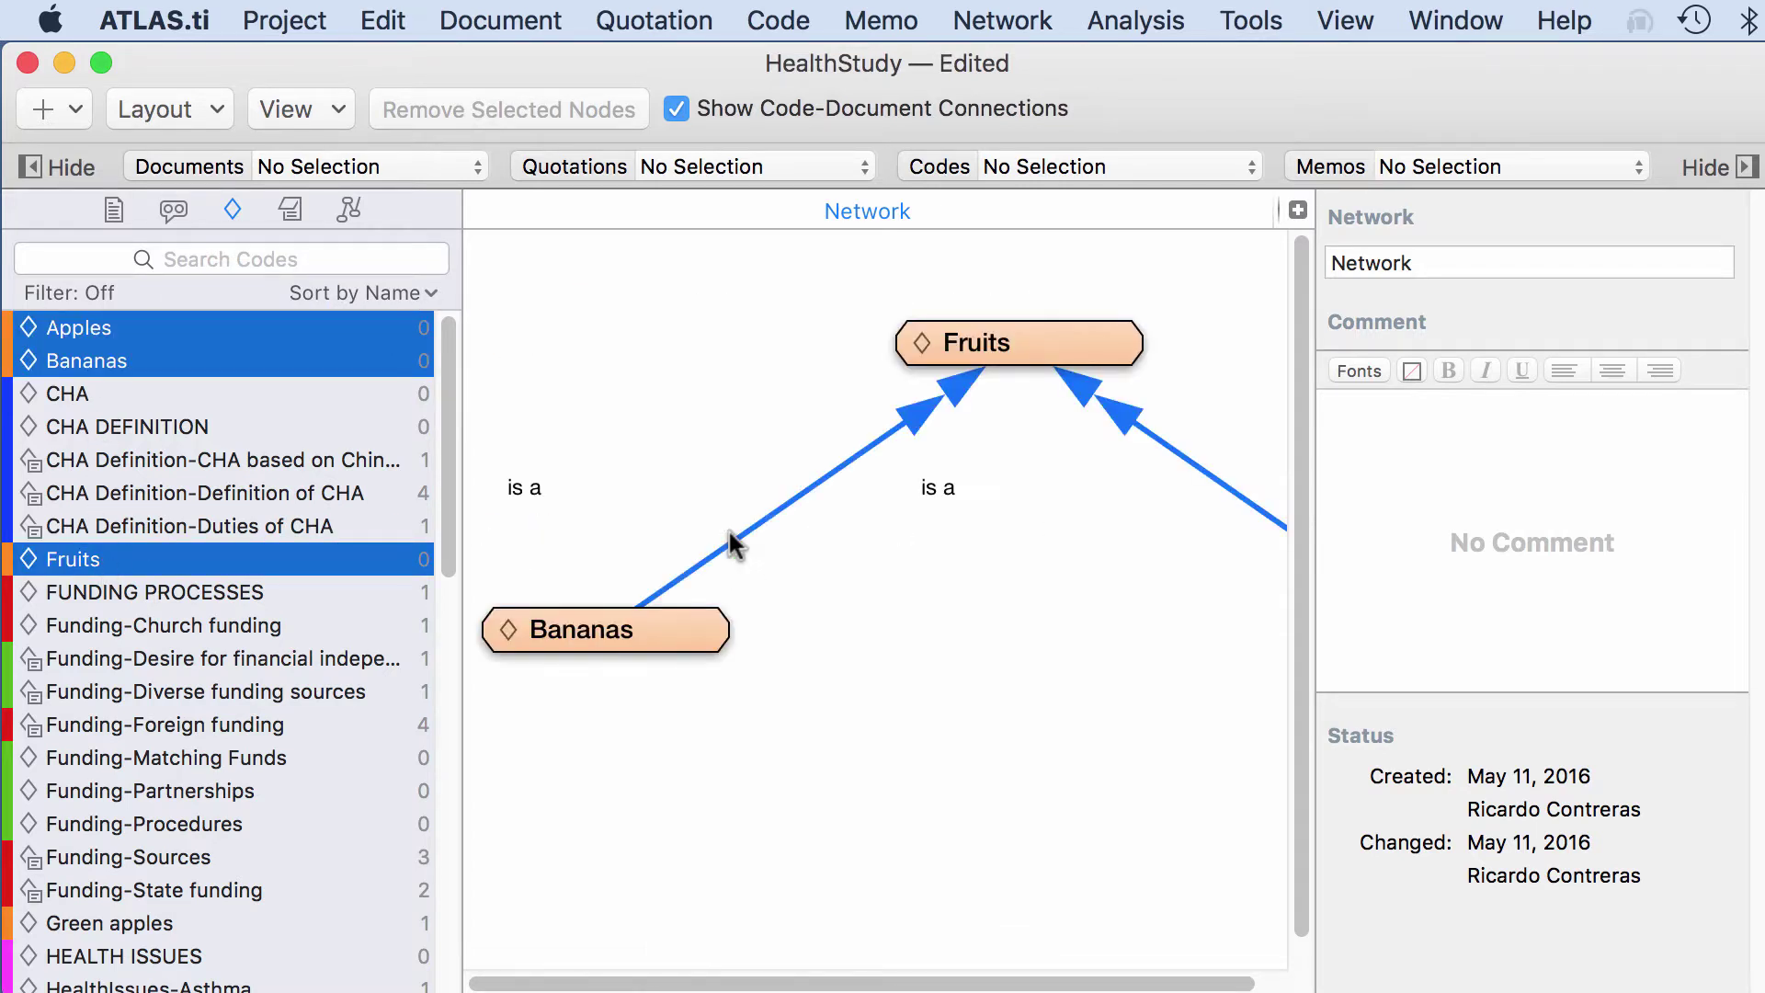
Arrange the network nodes compactly, with Fruits centred above Bananas and Apples side by side
scroll(1231, 961, right, 10)
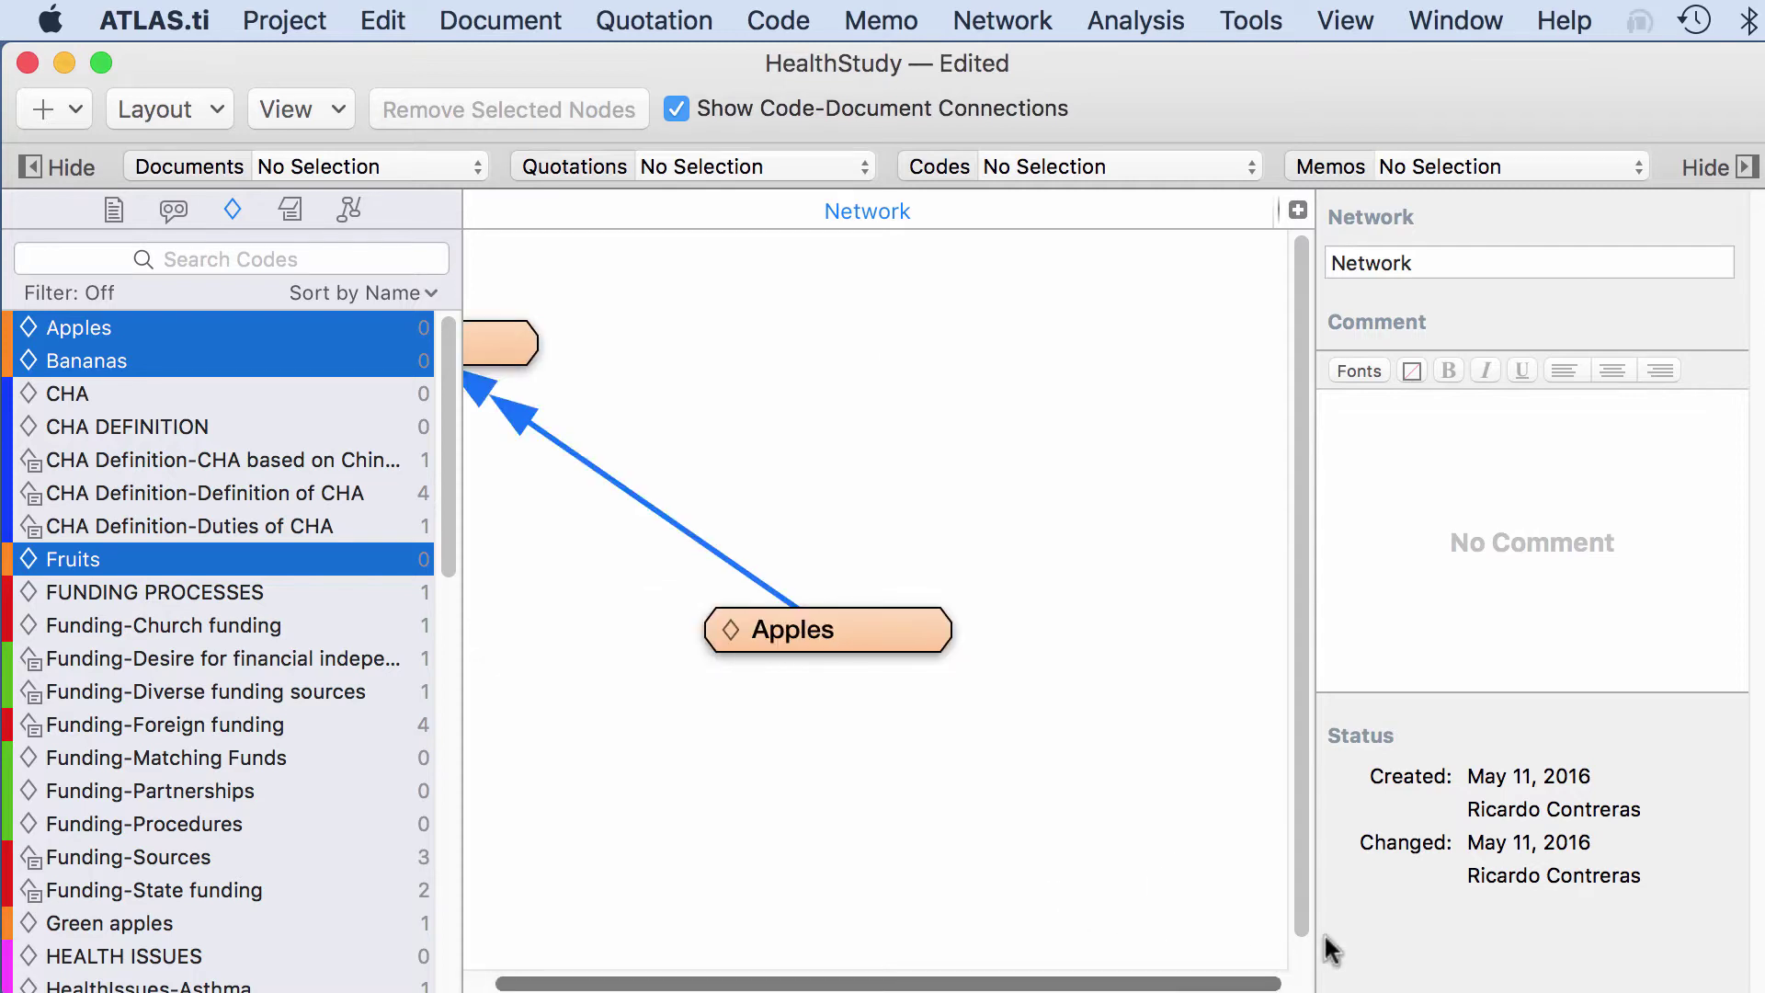
drag(851, 623, 1081, 599)
drag(947, 364, 759, 383)
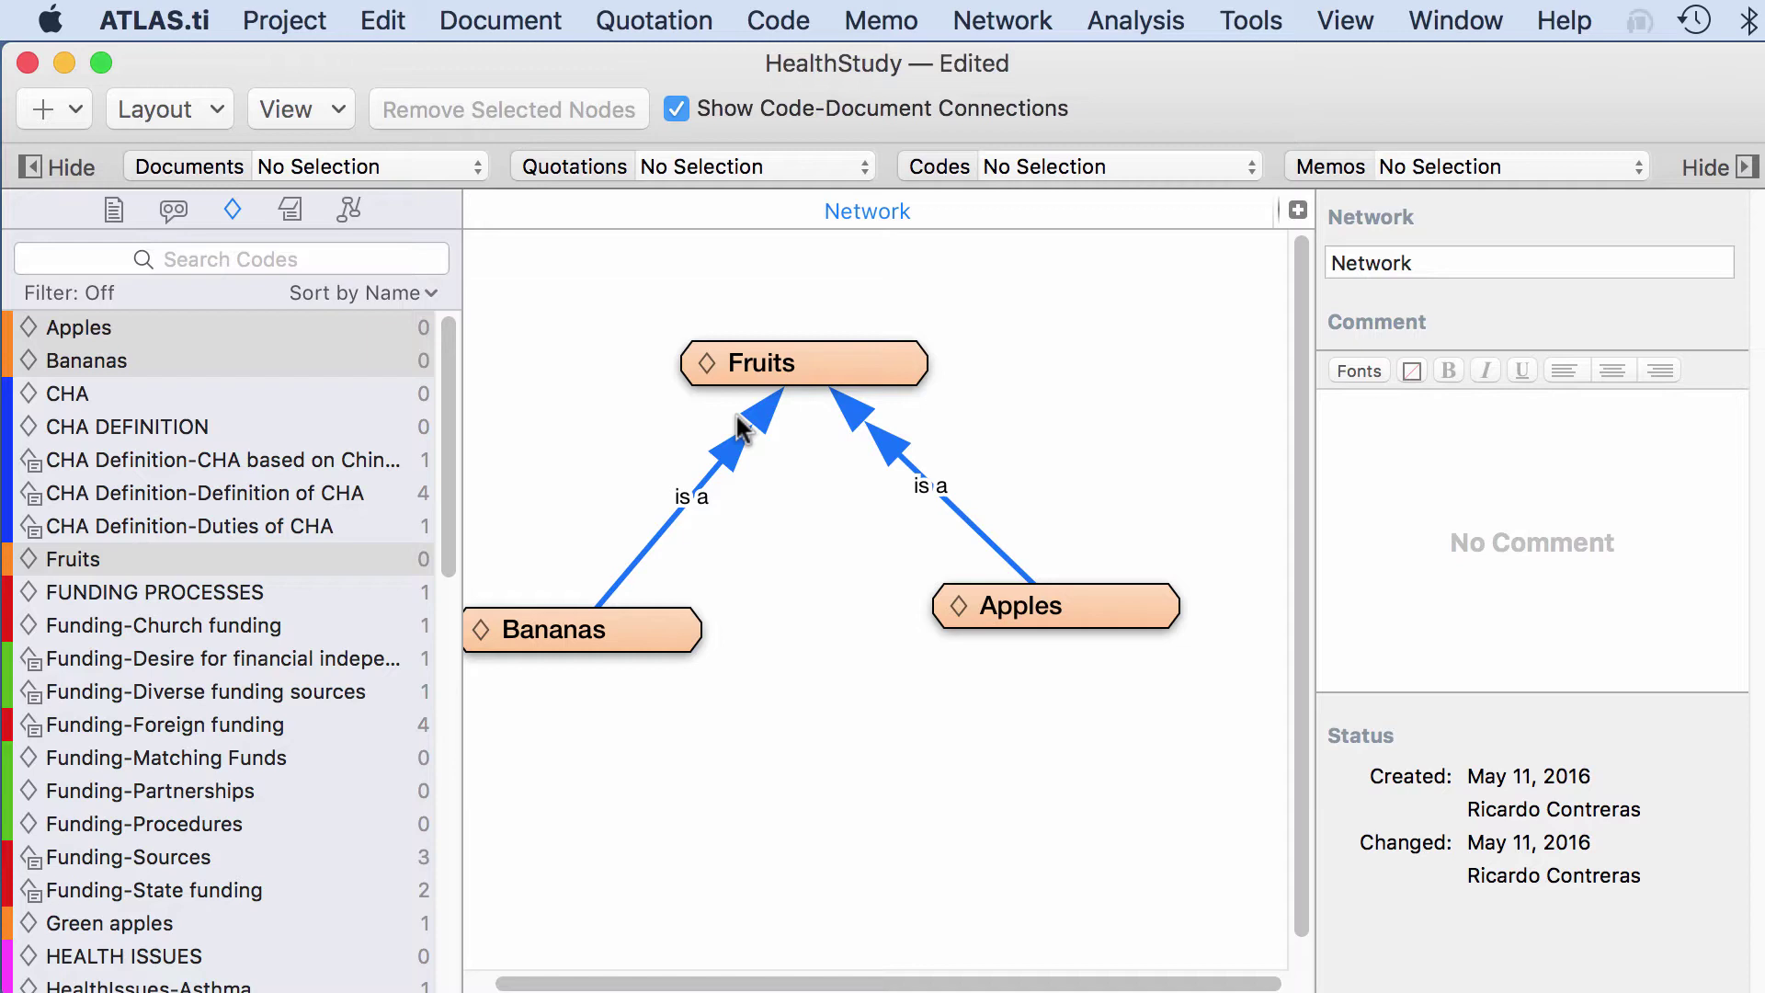
drag(555, 641, 745, 623)
drag(813, 366, 897, 375)
drag(789, 622, 786, 599)
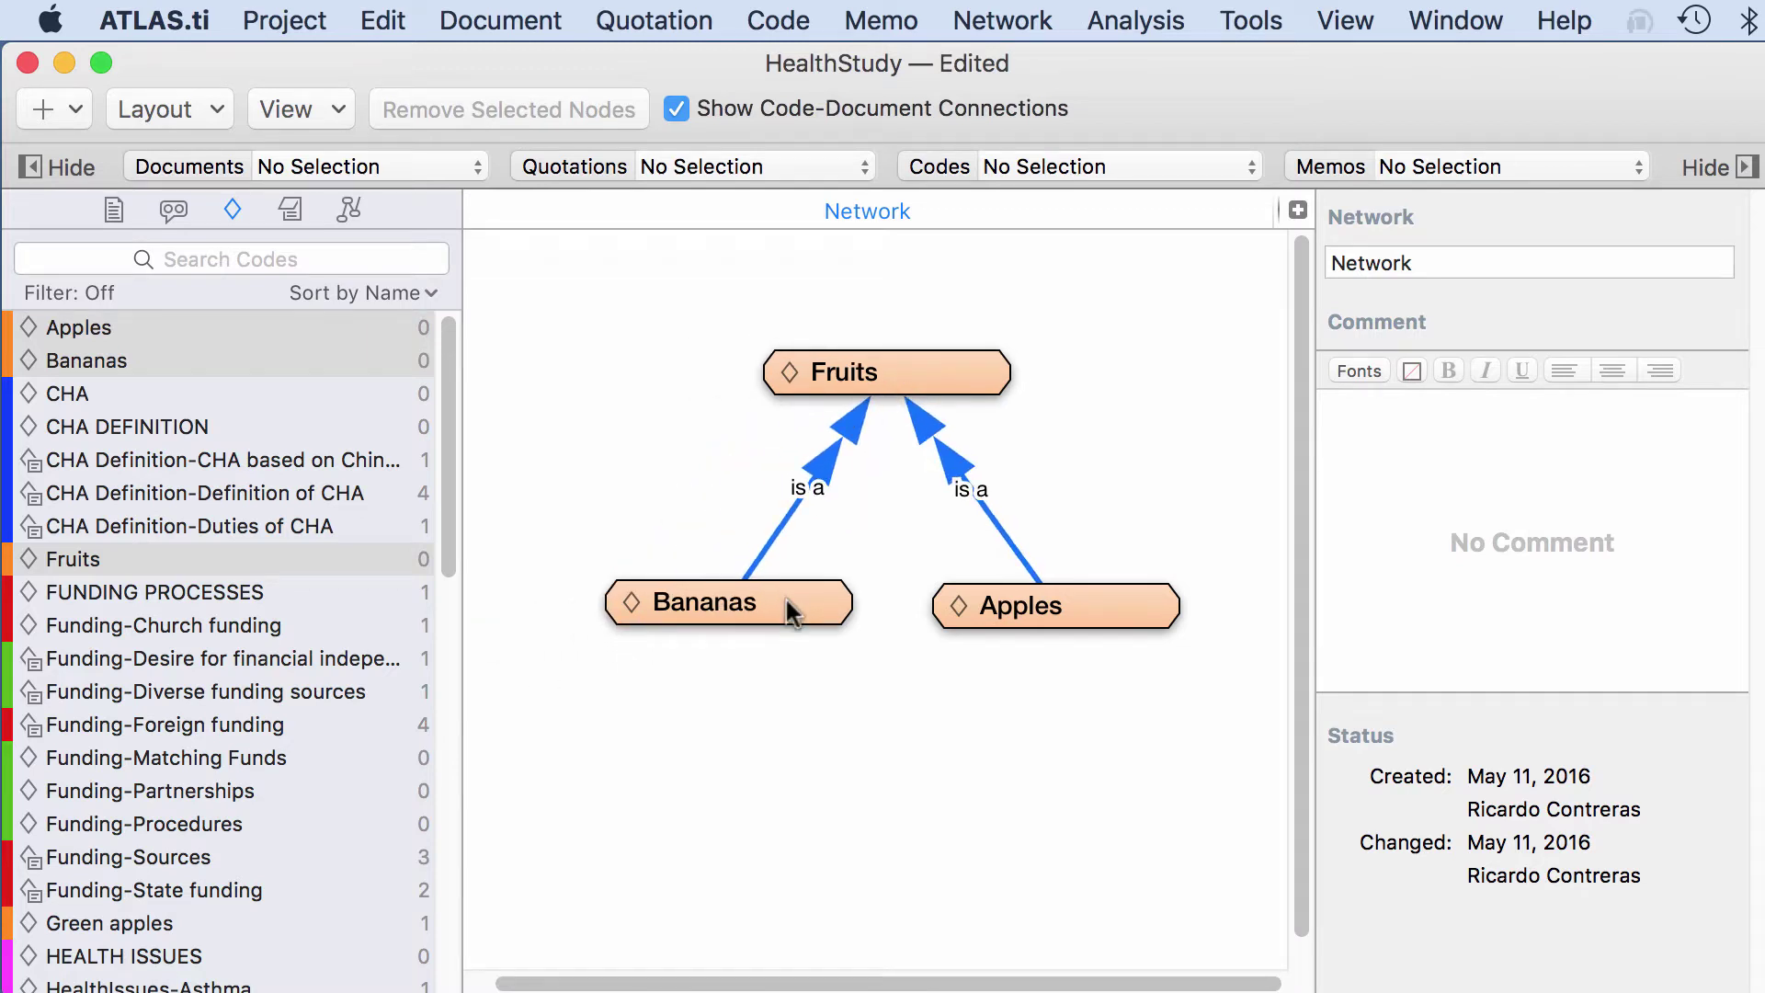
Add the codes Red apples and Green apples to the network and place them side by side below Apples
drag(443, 553, 428, 718)
click(106, 808)
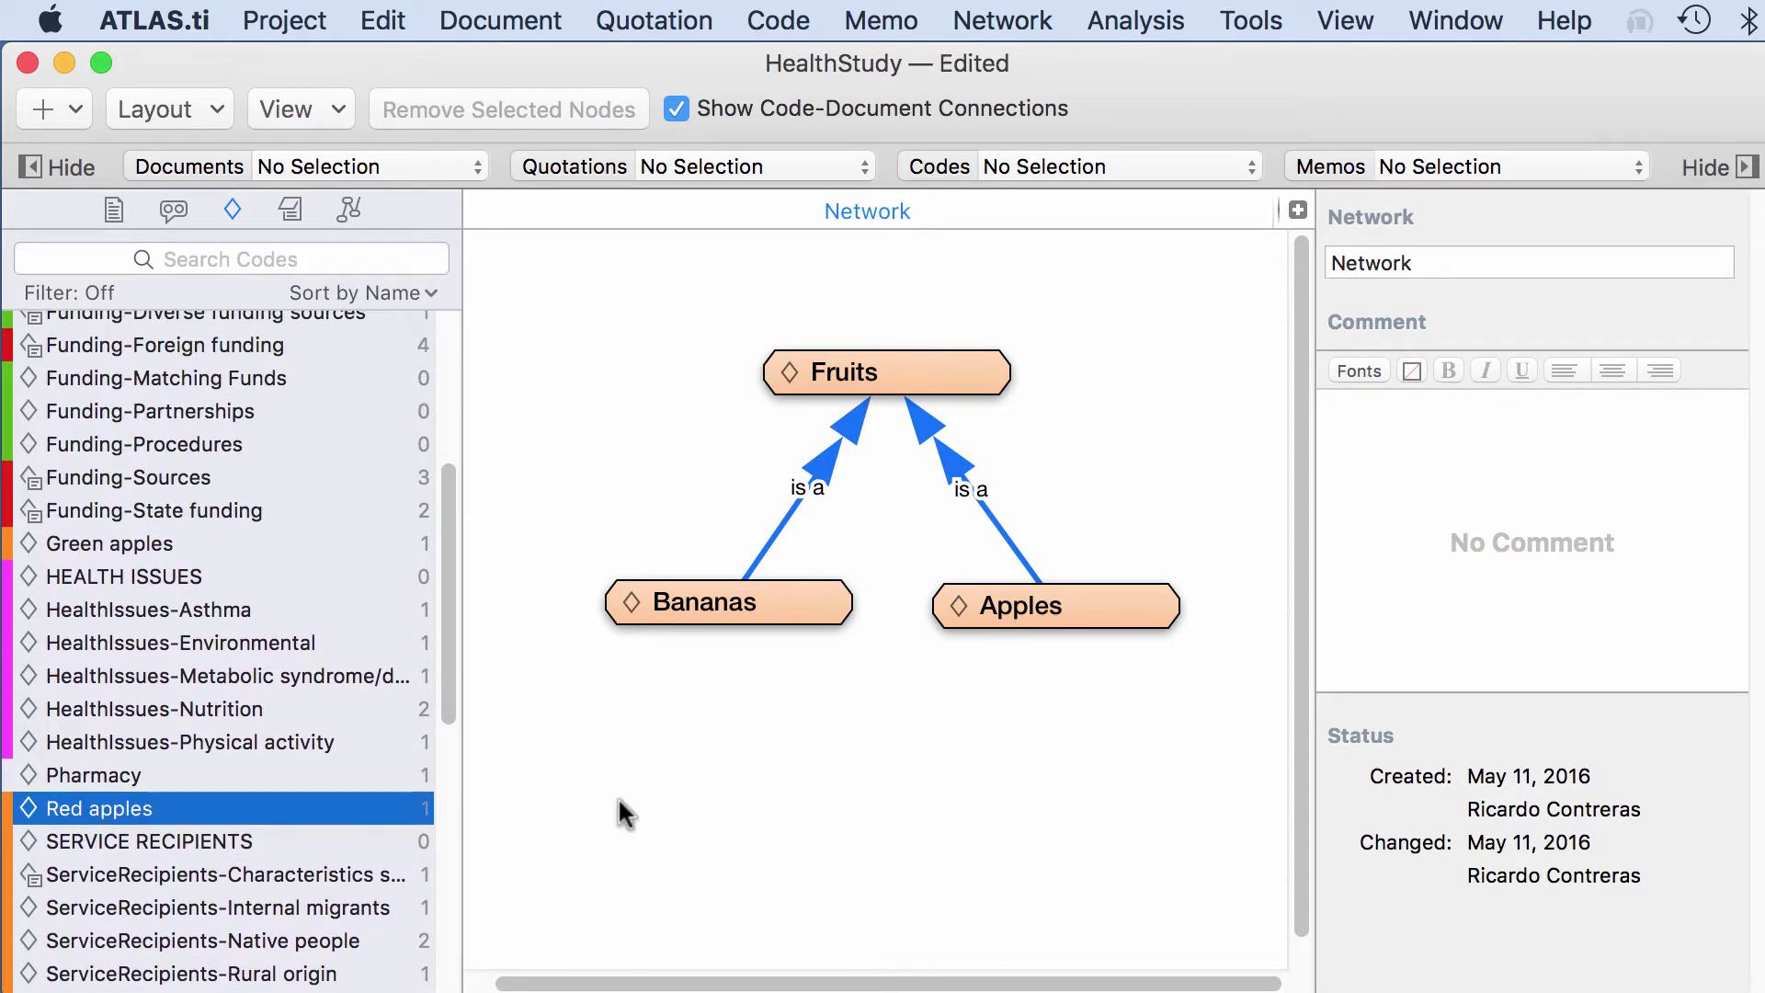
drag(187, 814, 763, 804)
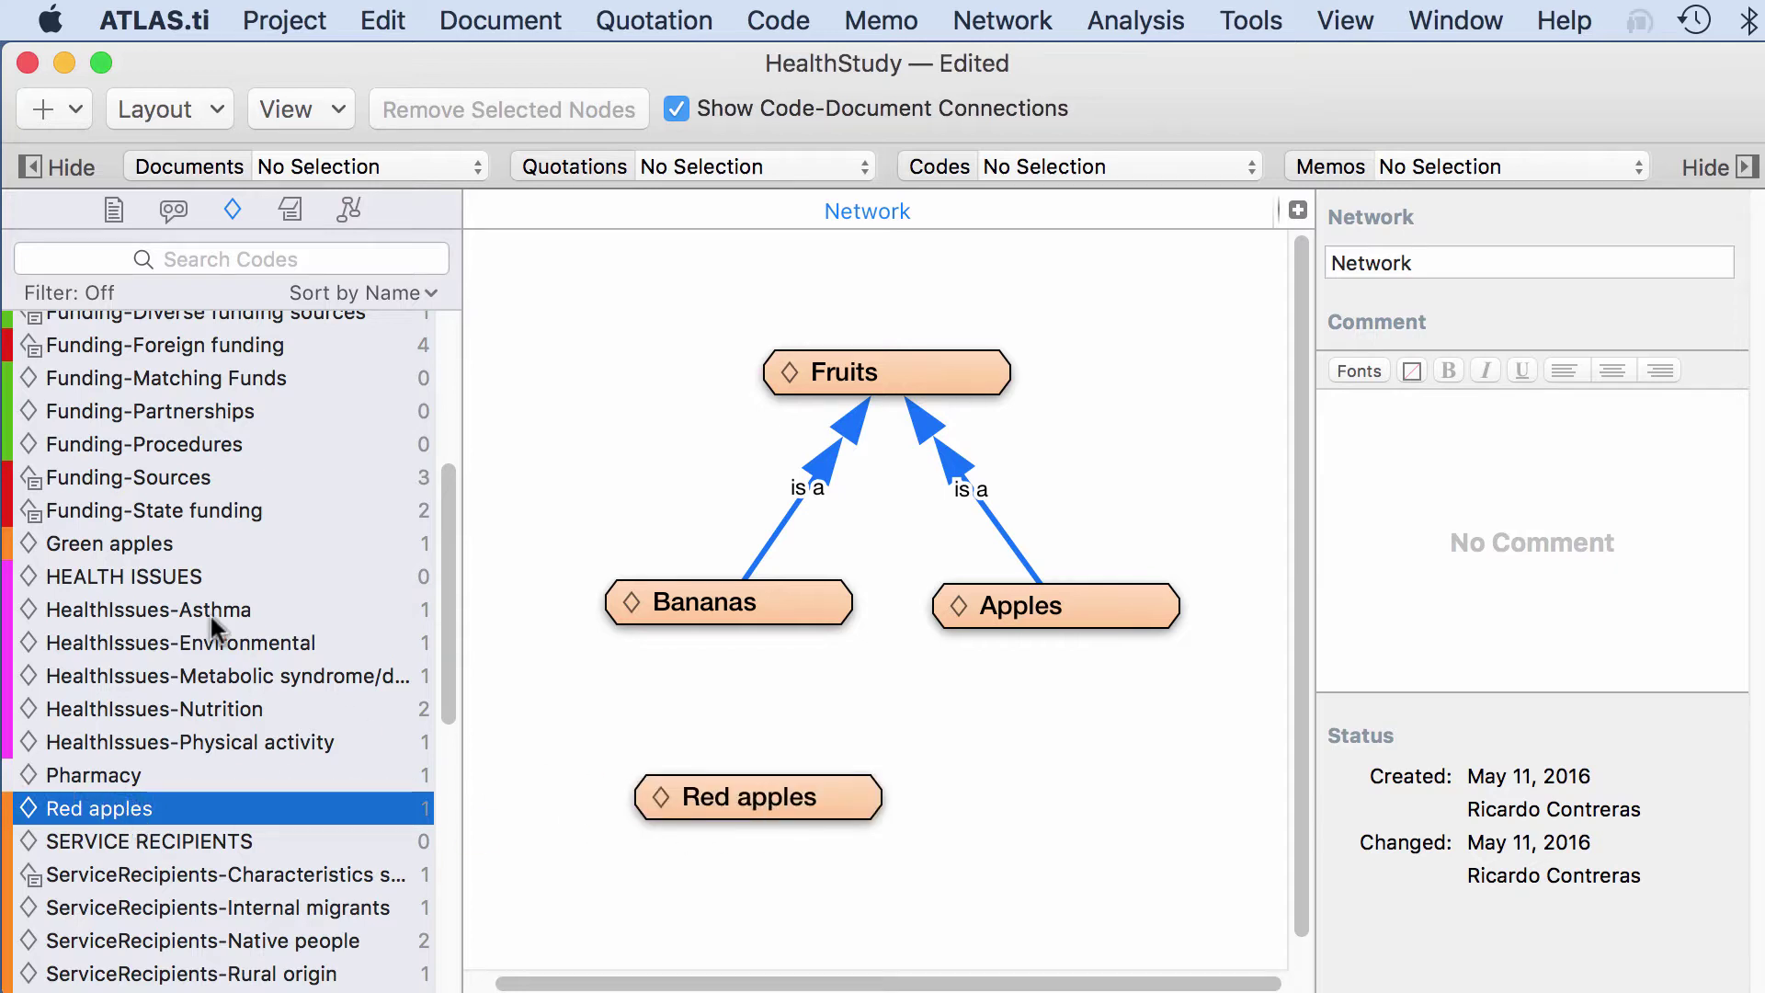
click(147, 543)
drag(145, 538, 1067, 781)
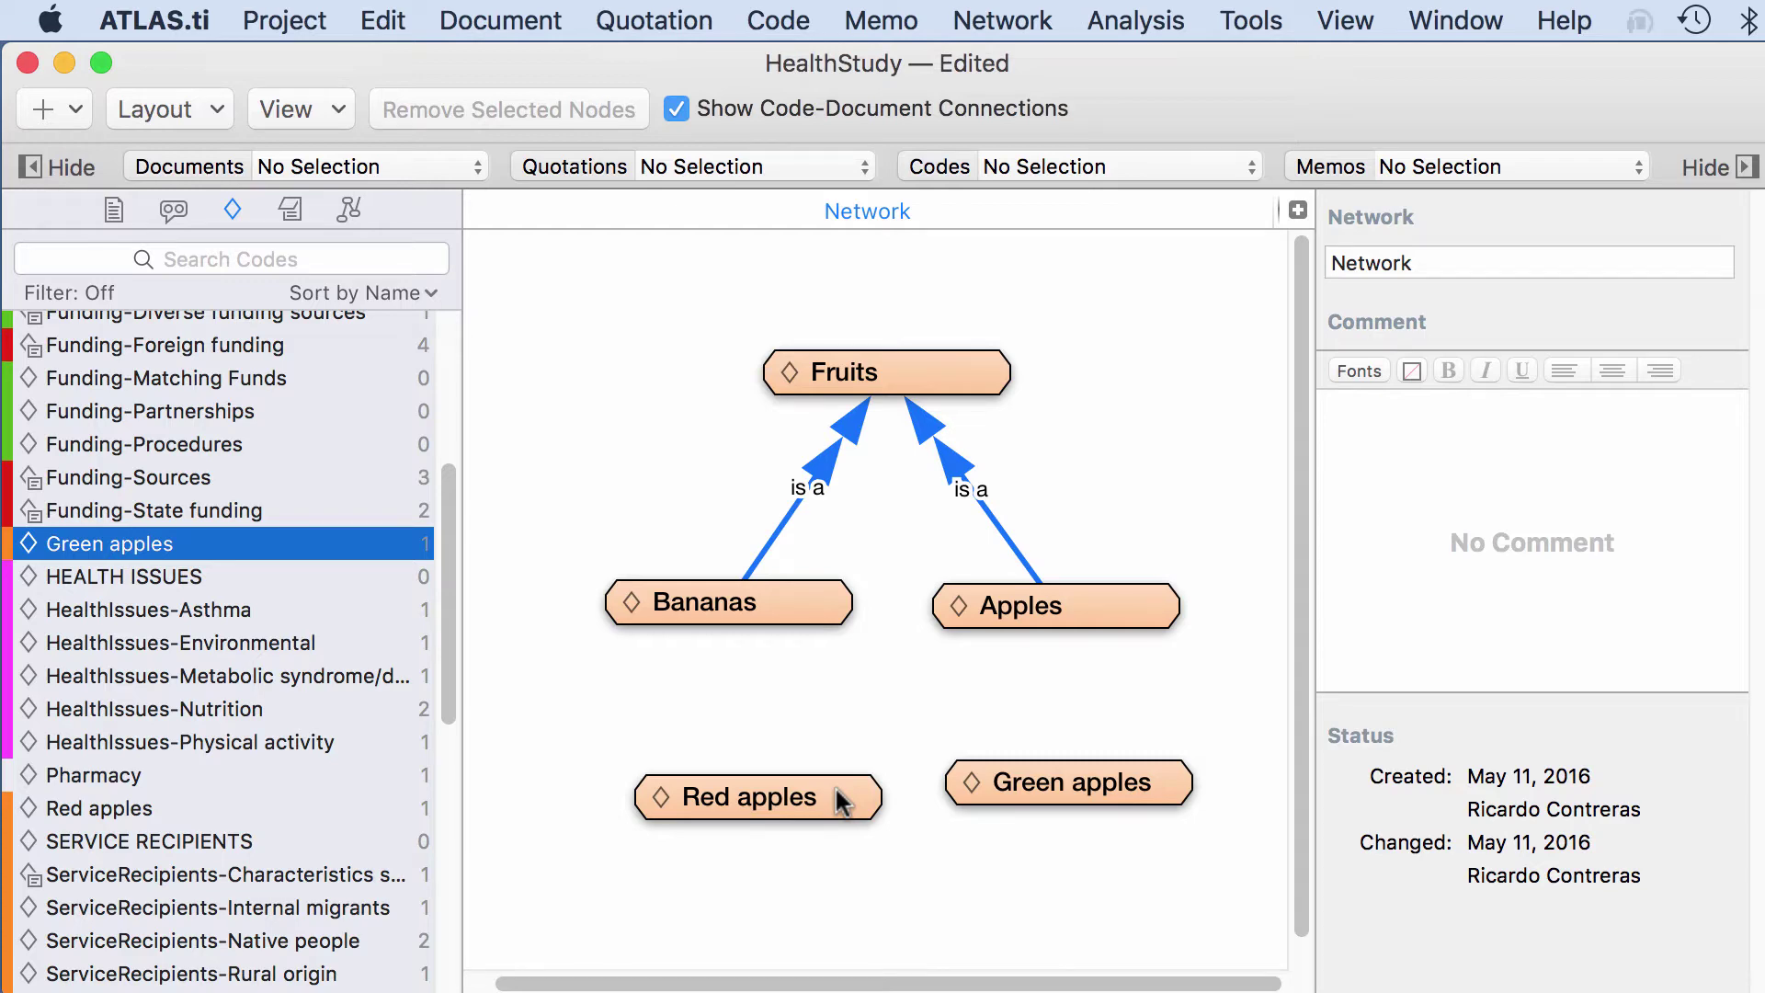
drag(841, 802, 887, 796)
drag(1018, 787, 1084, 782)
drag(863, 795, 947, 842)
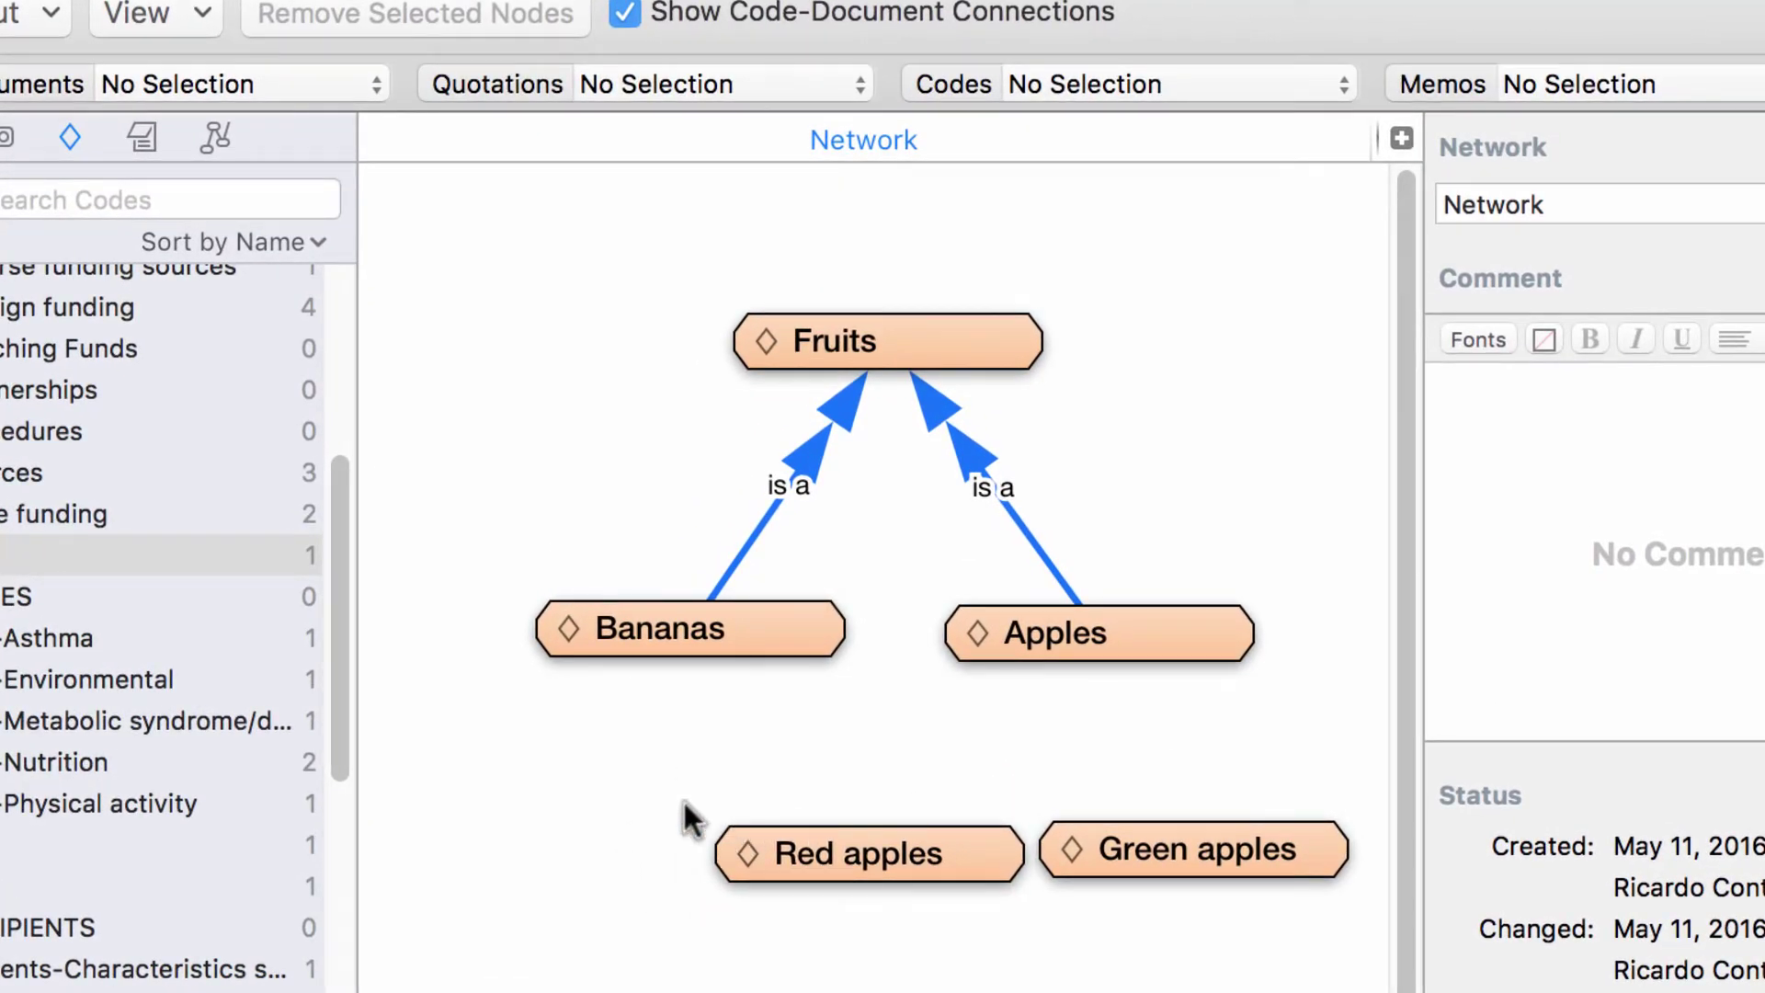
Link the Red apples and Green apples nodes together to Apples with the "is a" relation
drag(651, 799, 1348, 921)
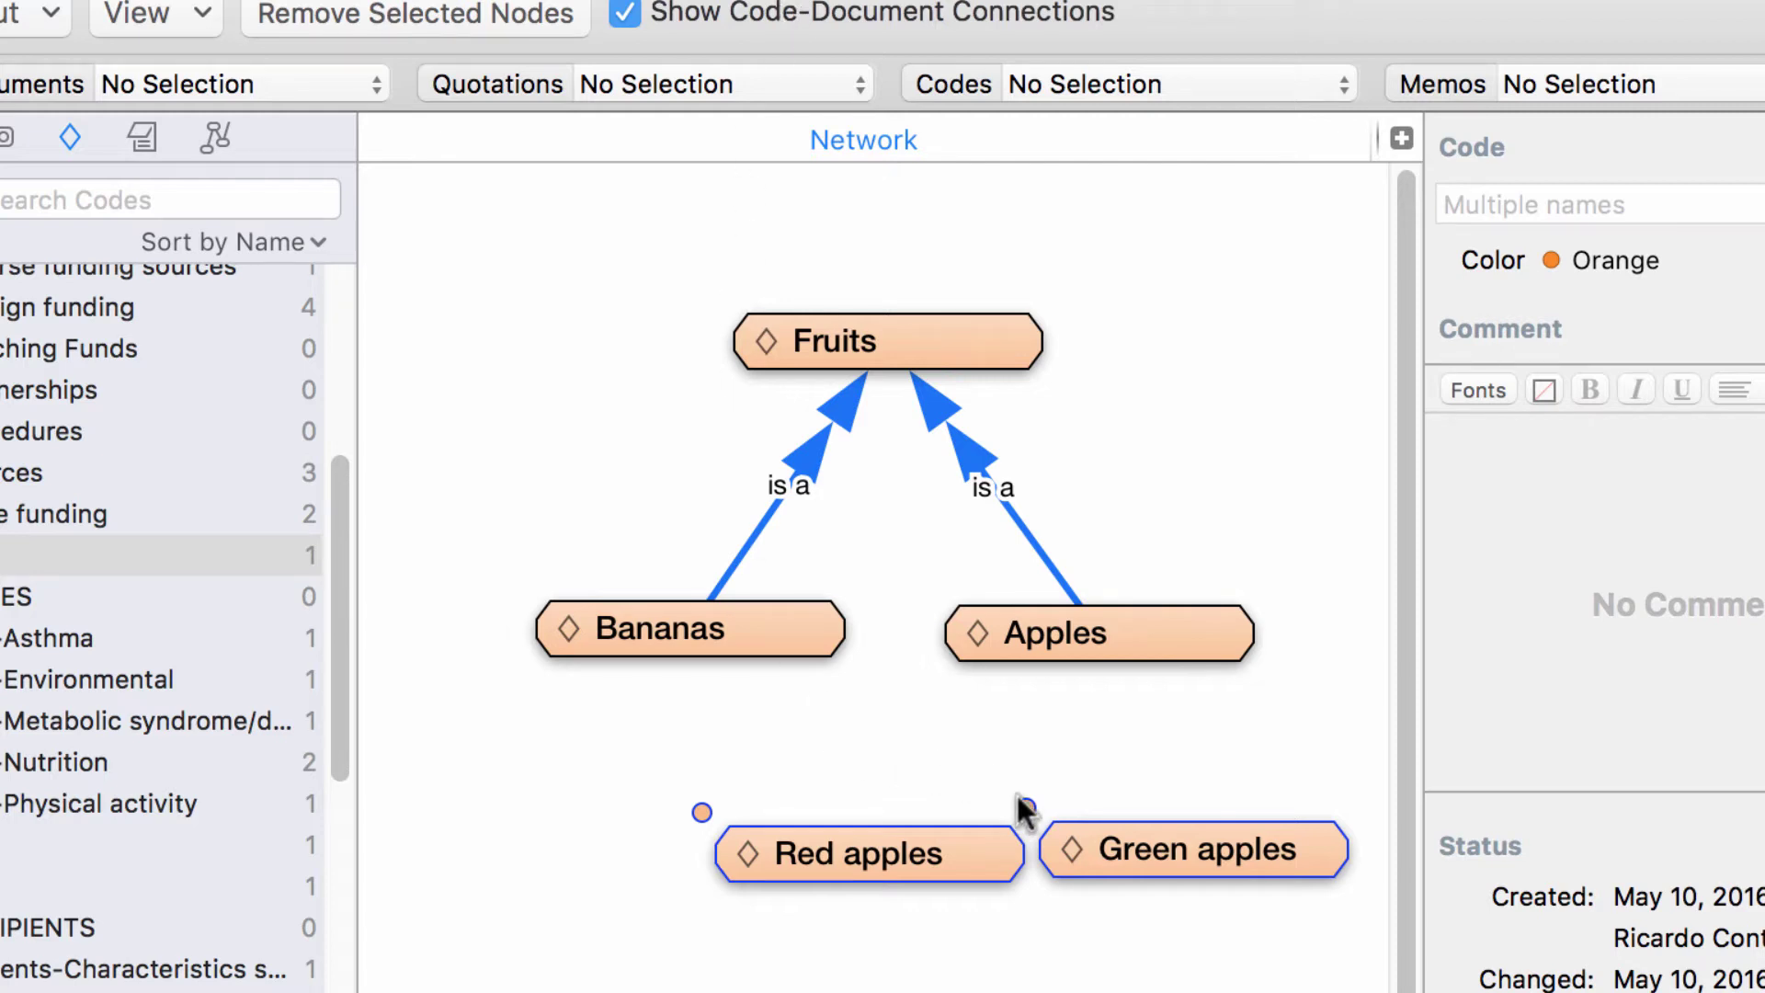
drag(1025, 806, 1027, 631)
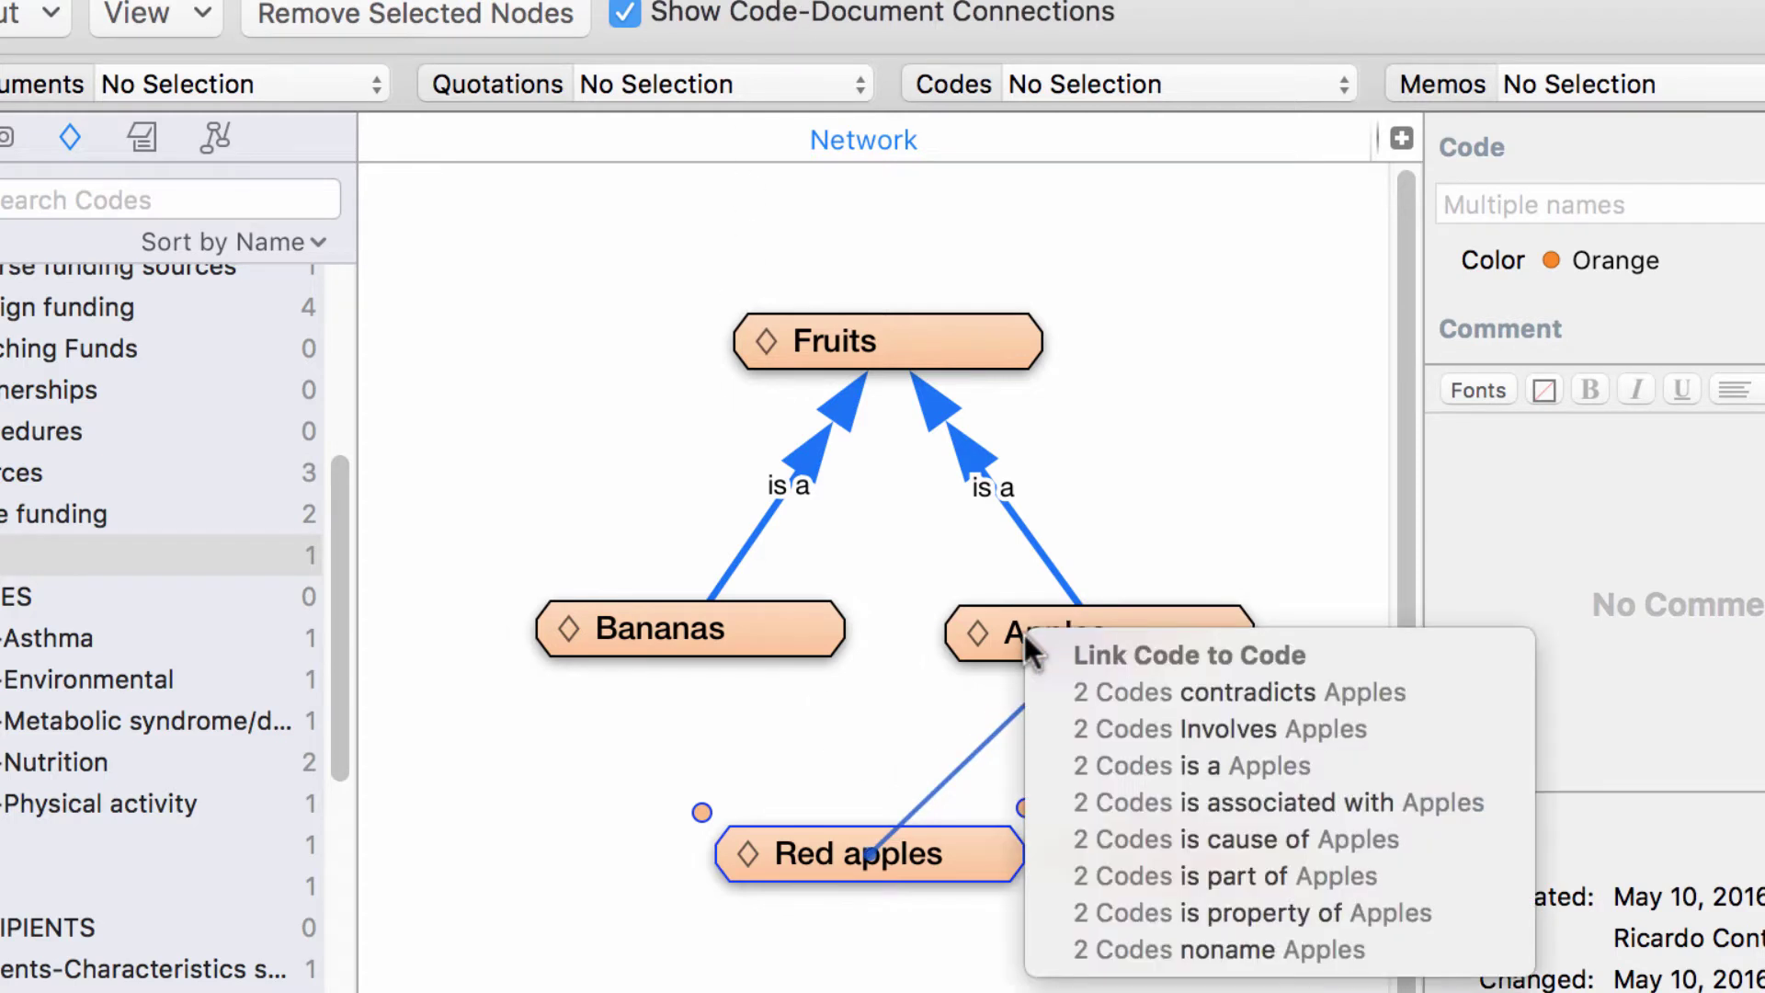
click(1125, 759)
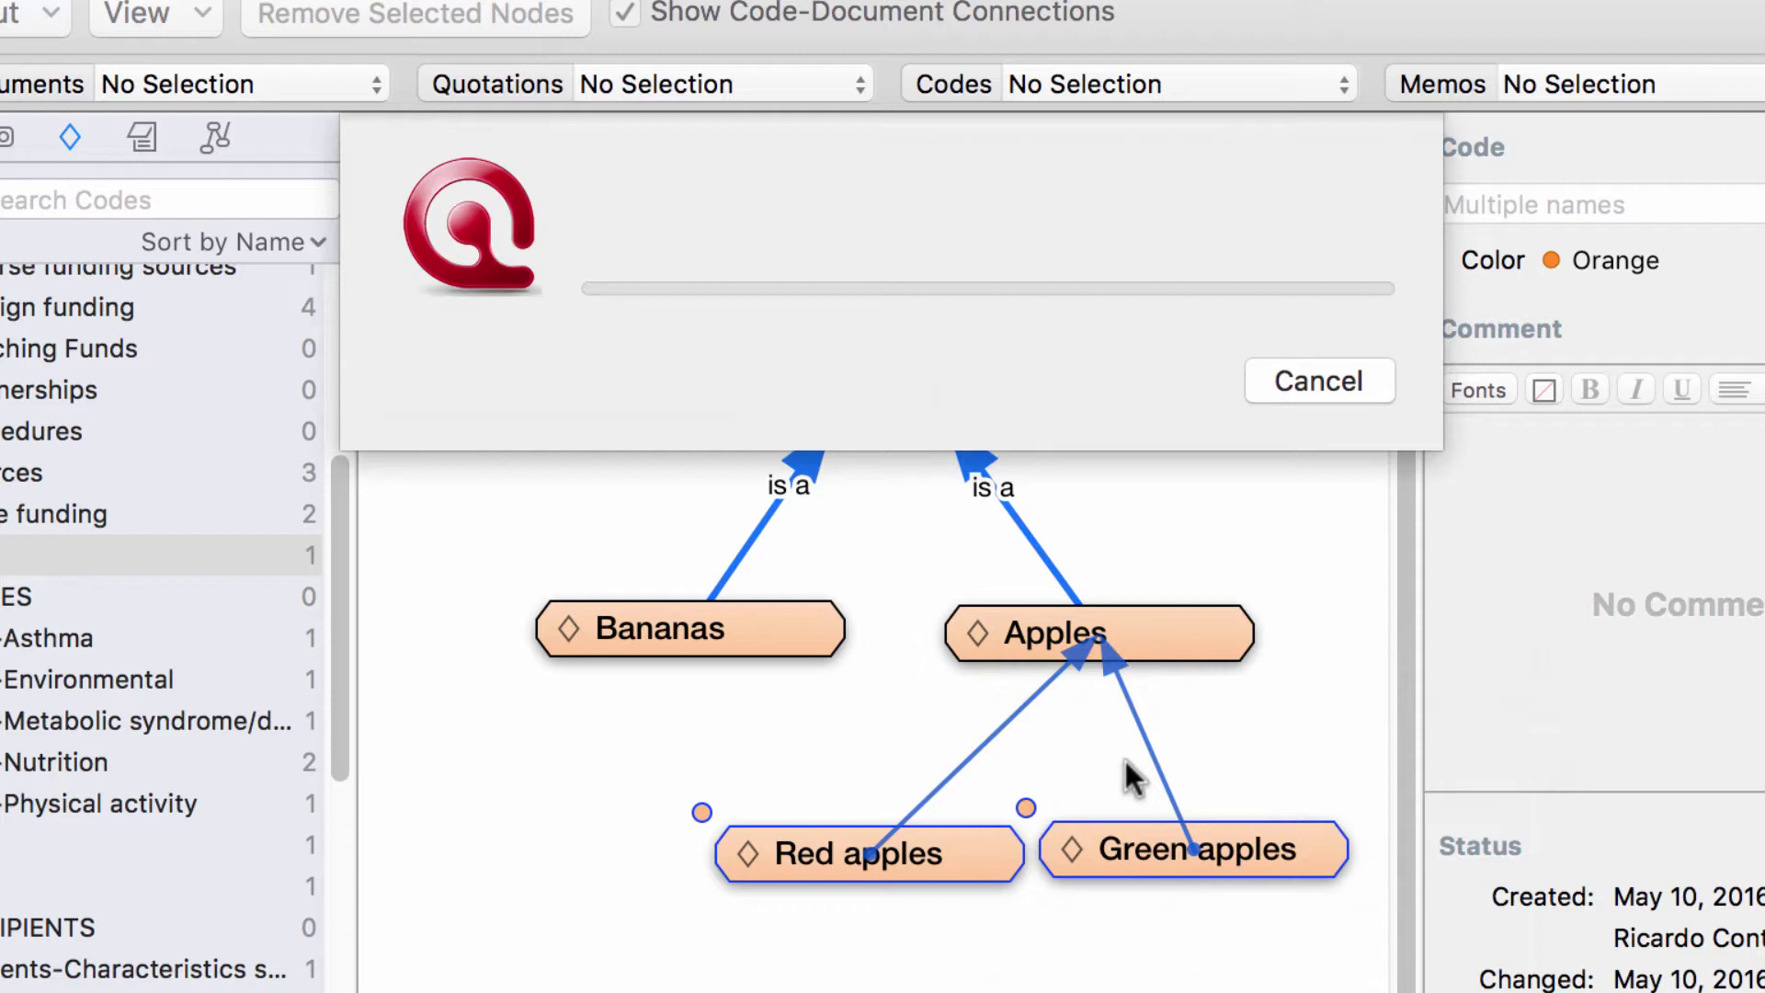
Shift the Apples and Bananas nodes slightly to the left in the network and hide the inspector
click(991, 648)
drag(995, 641, 953, 645)
drag(694, 630, 643, 627)
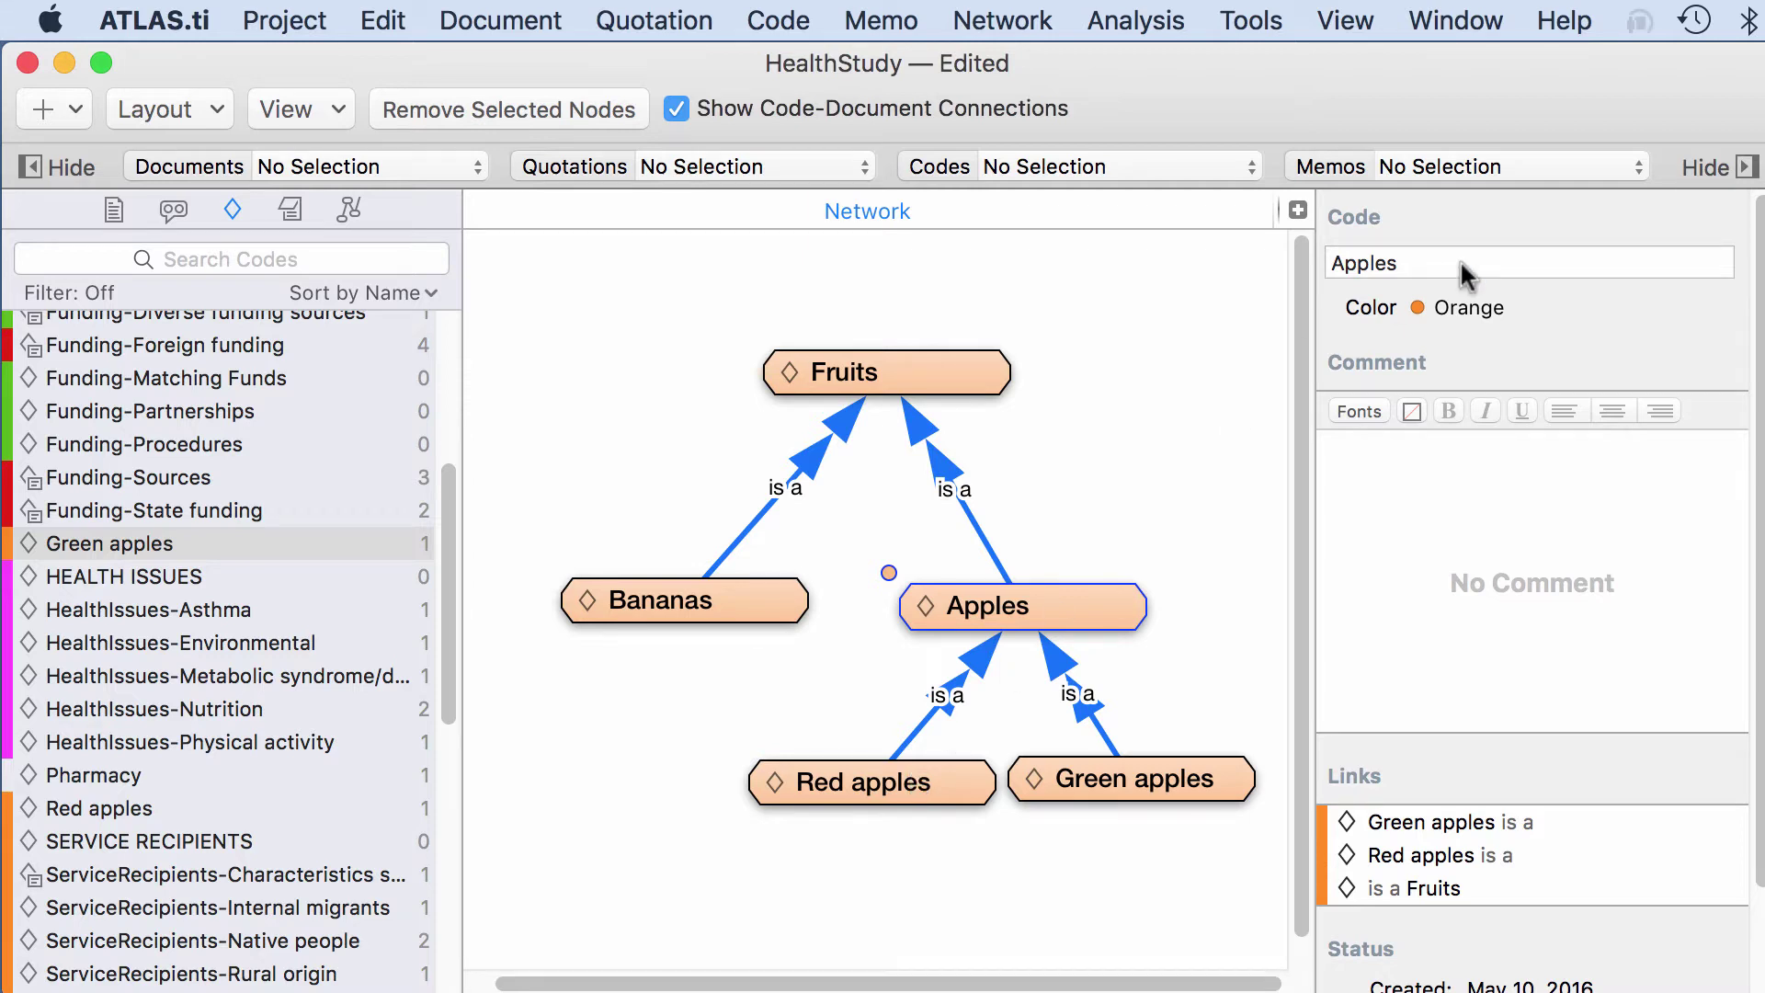
click(1744, 166)
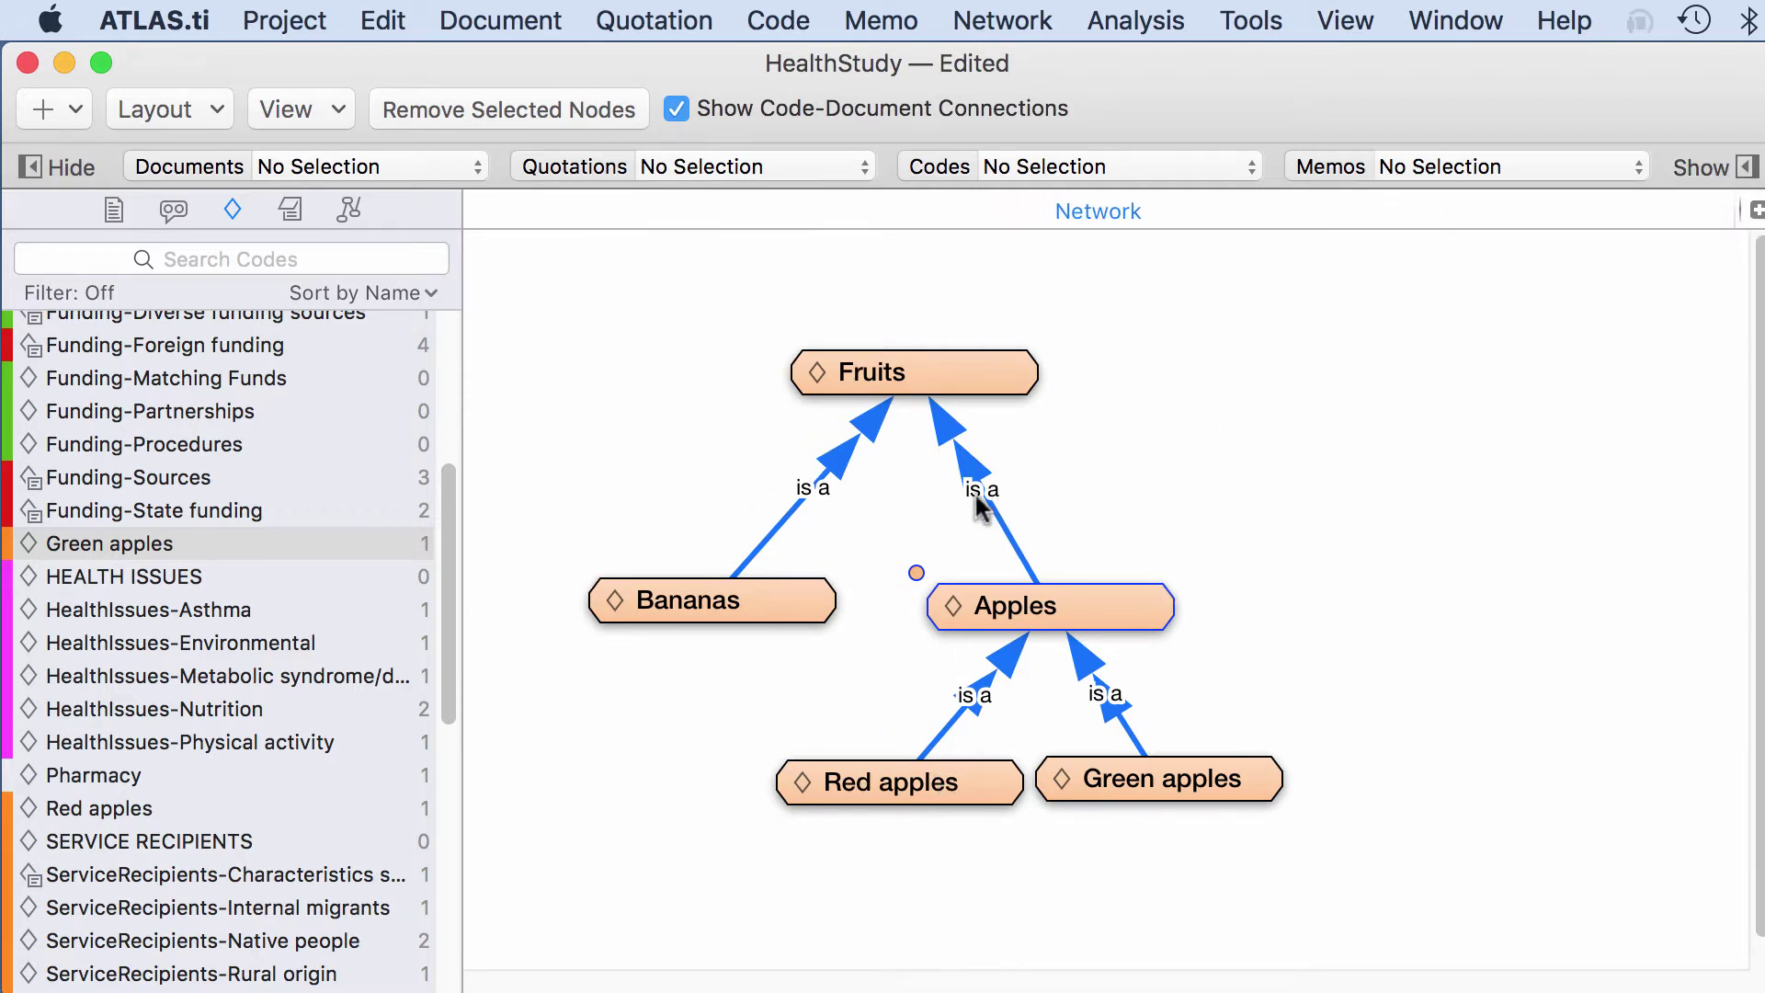
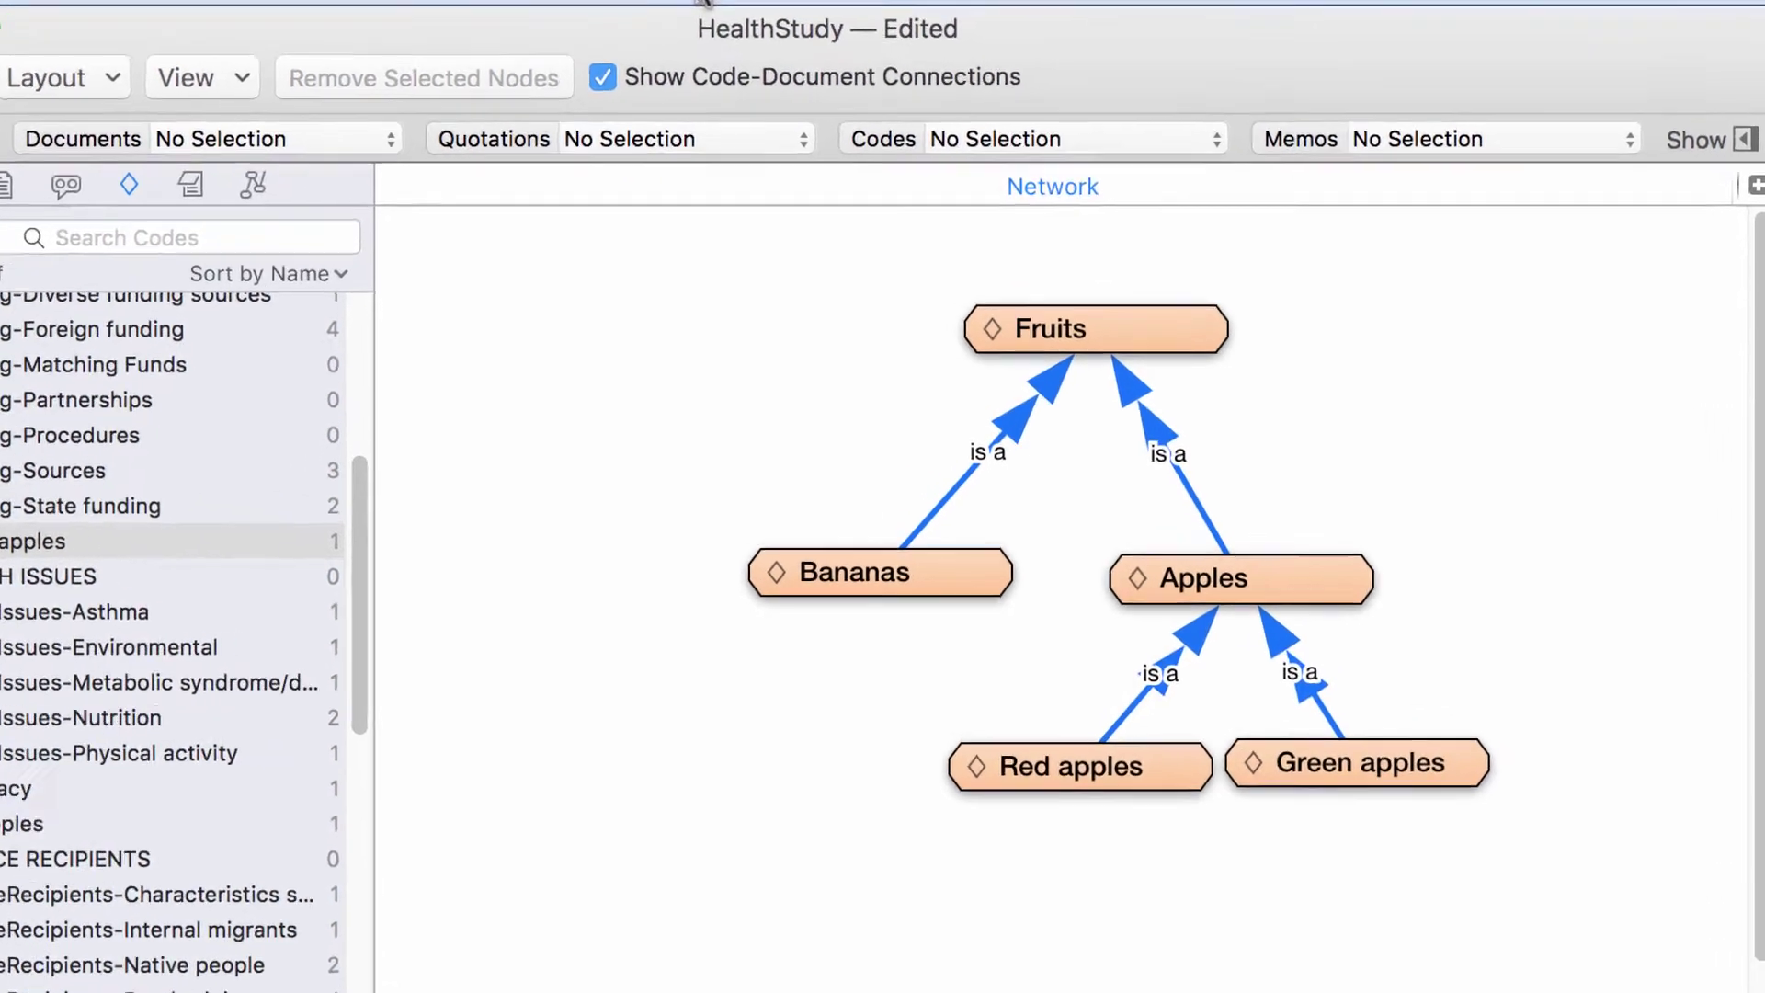
Show the Code Forest and look through its full list of codes
click(778, 20)
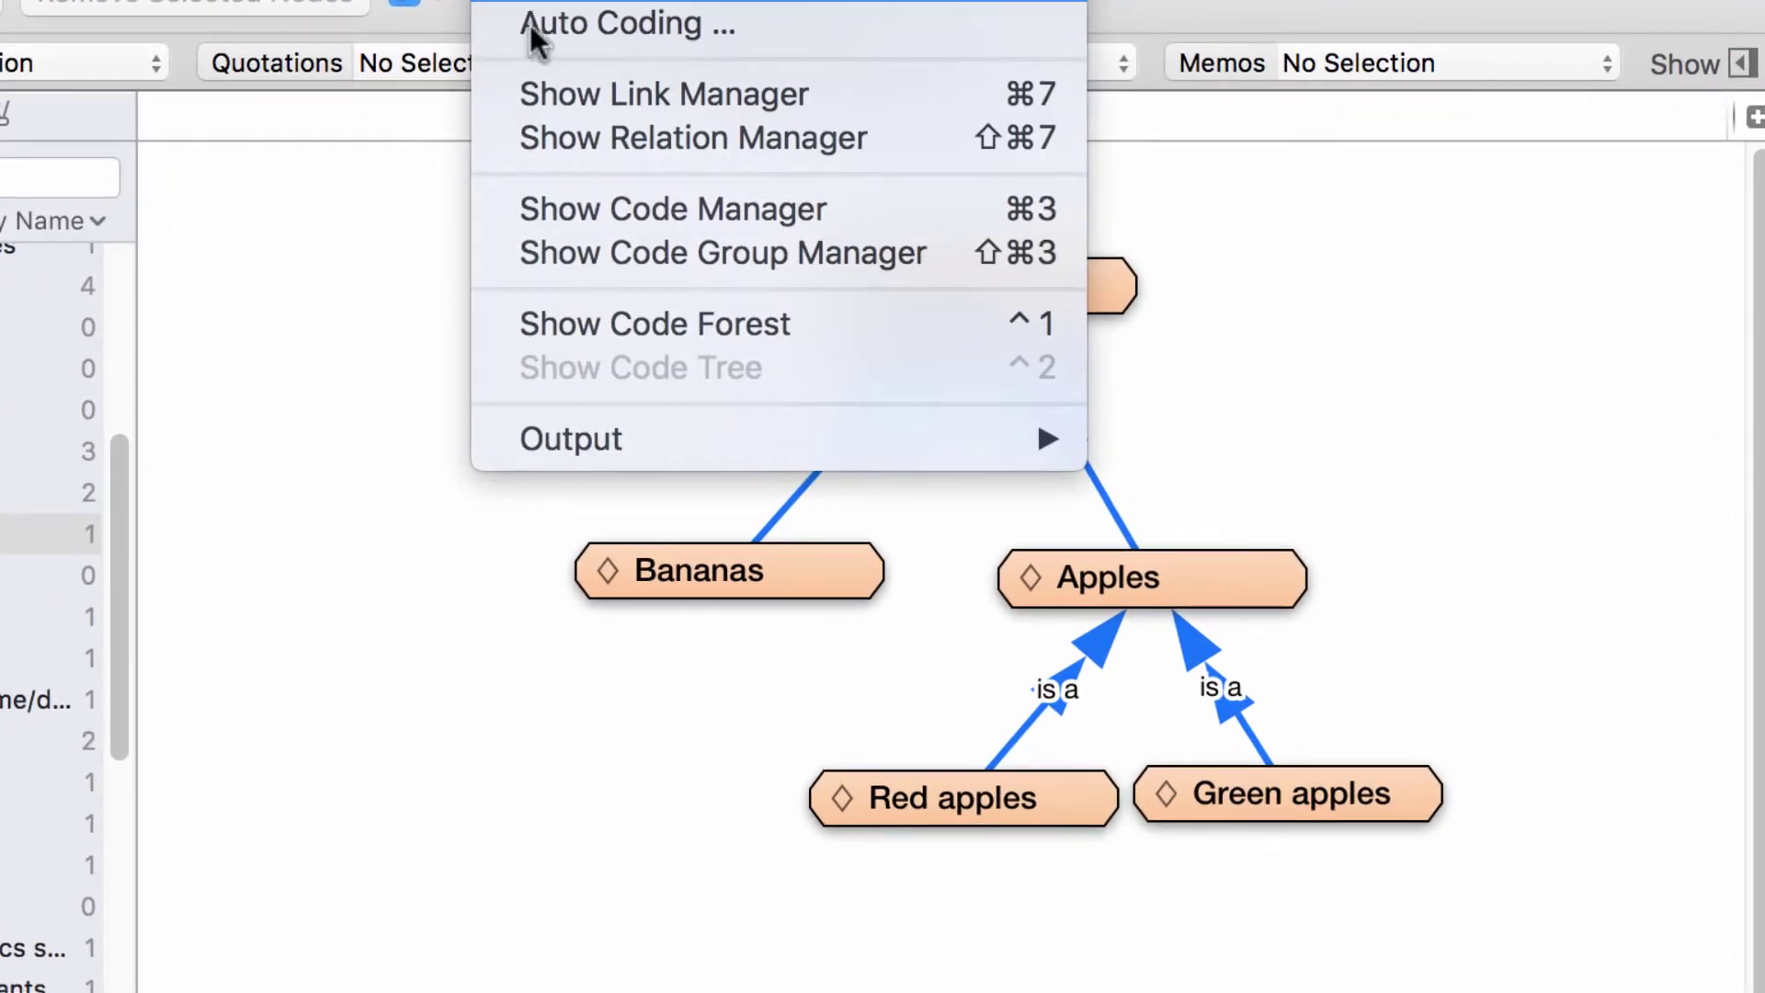
click(594, 325)
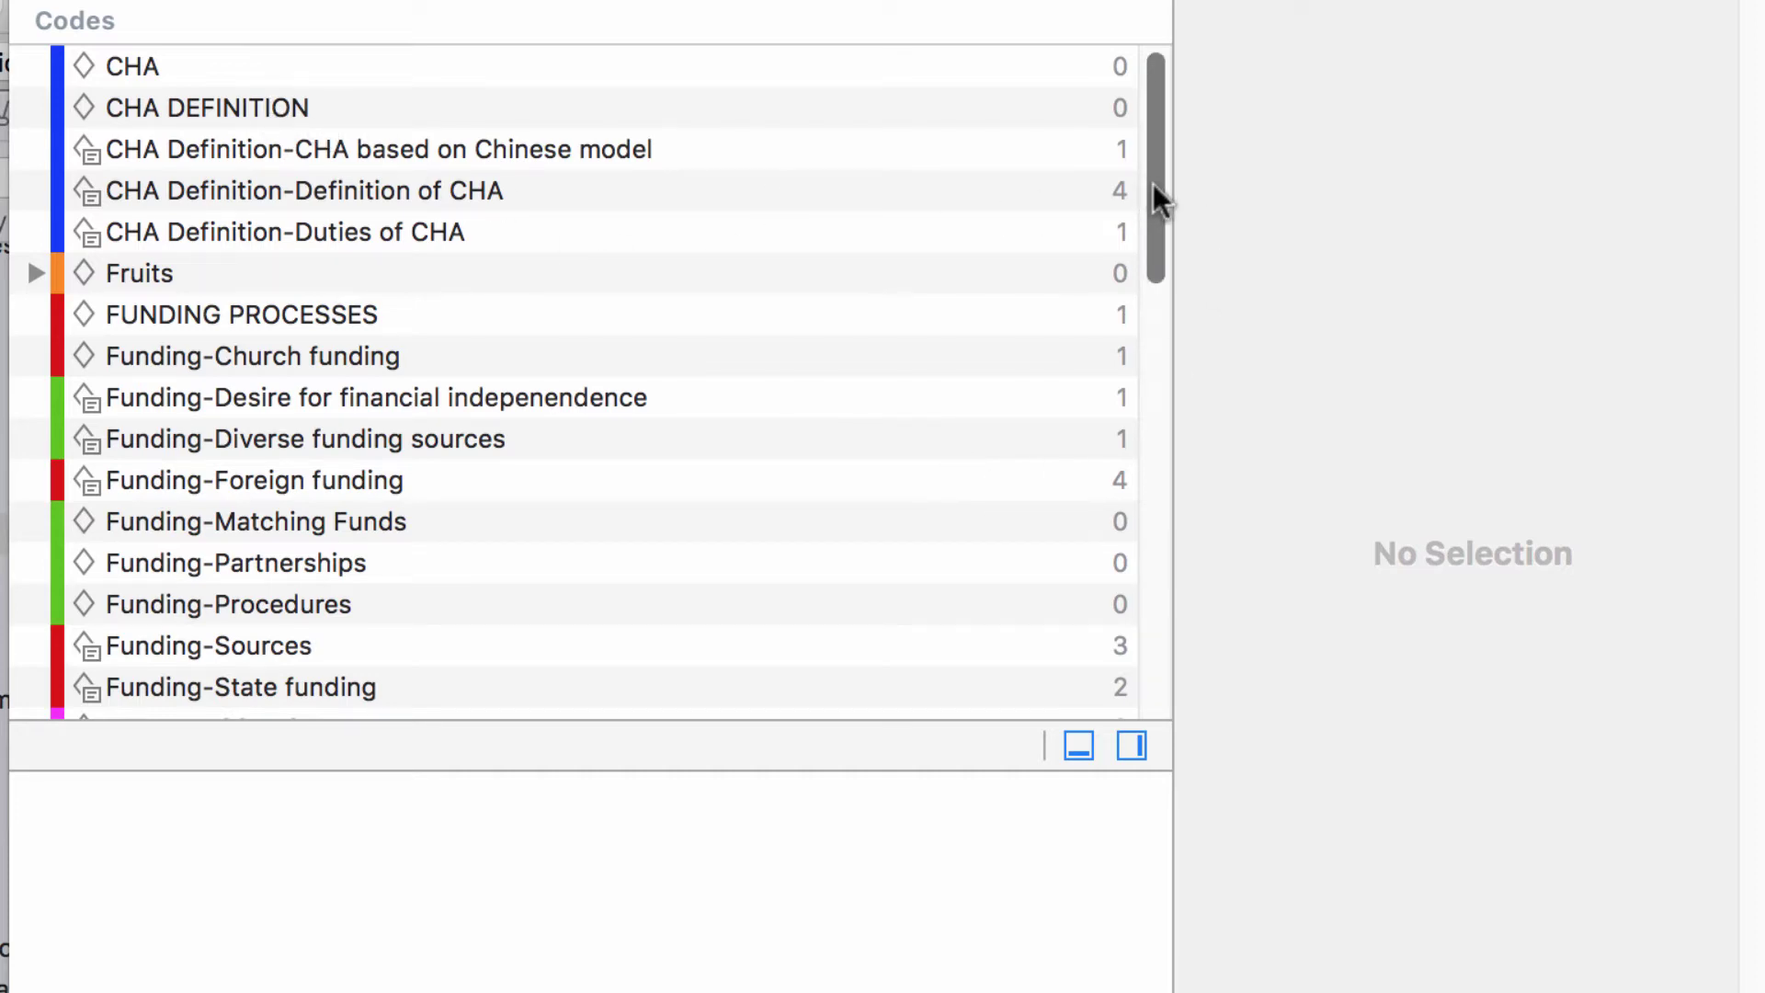
drag(1155, 193, 1122, 666)
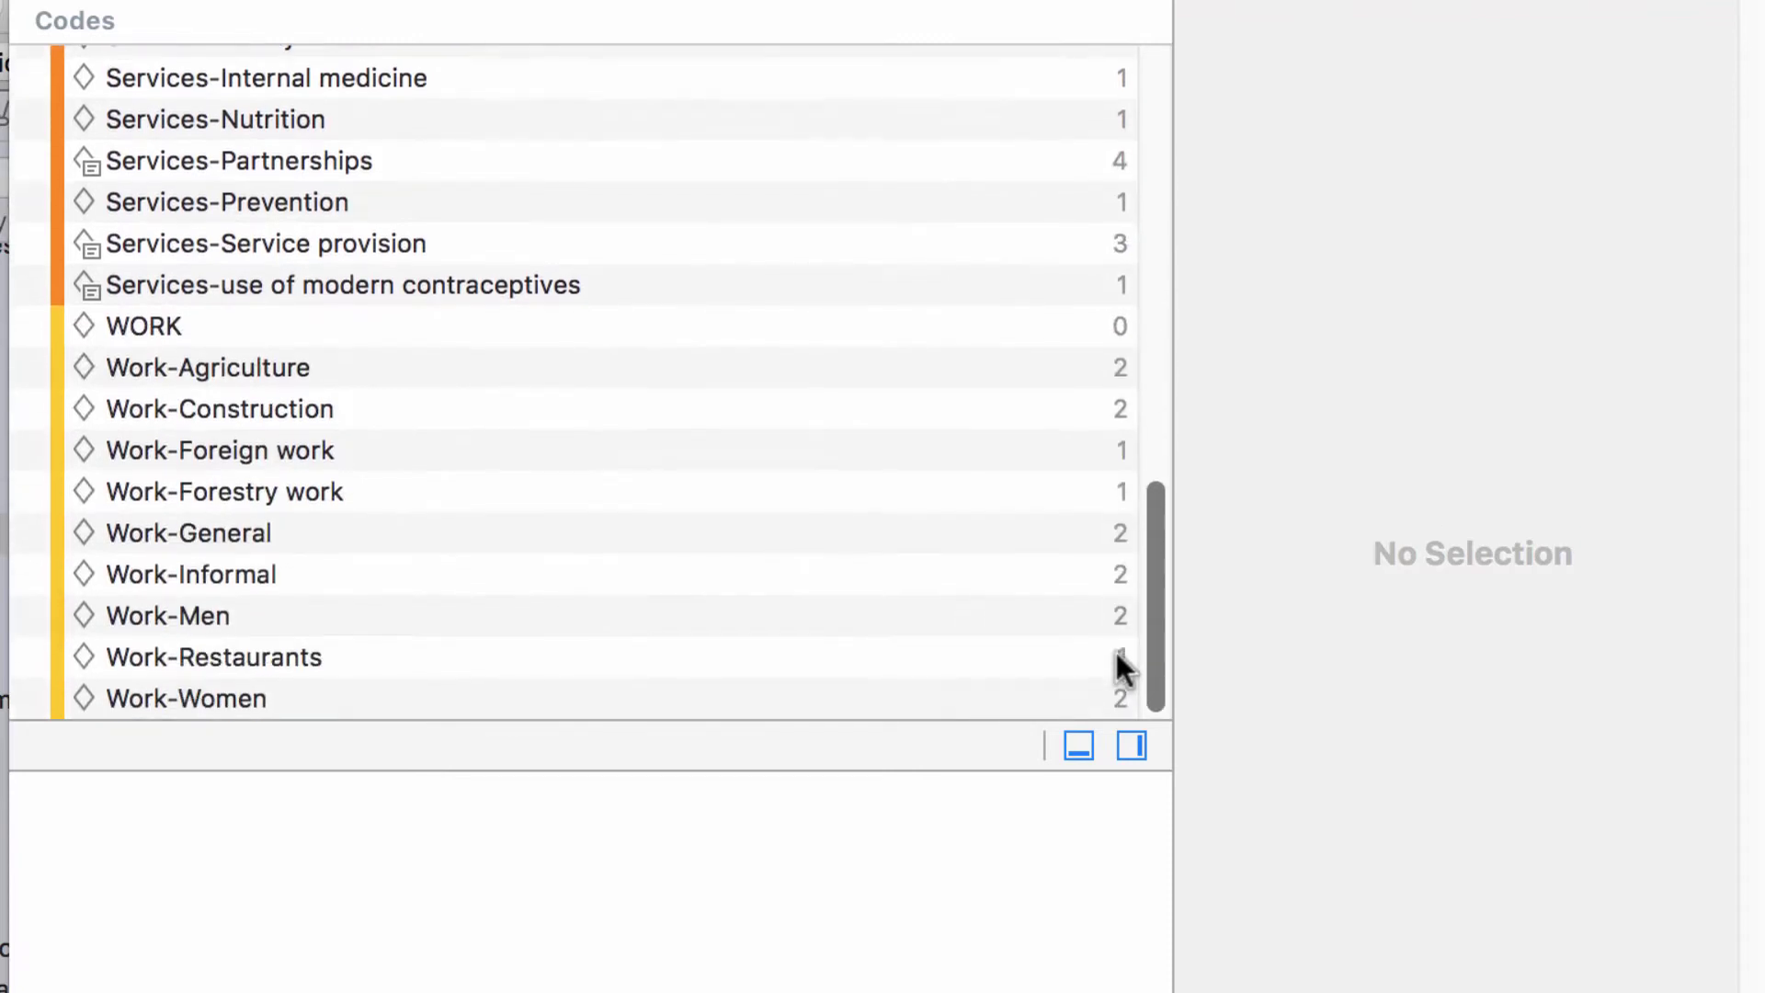
scroll(1112, 684, up, 15)
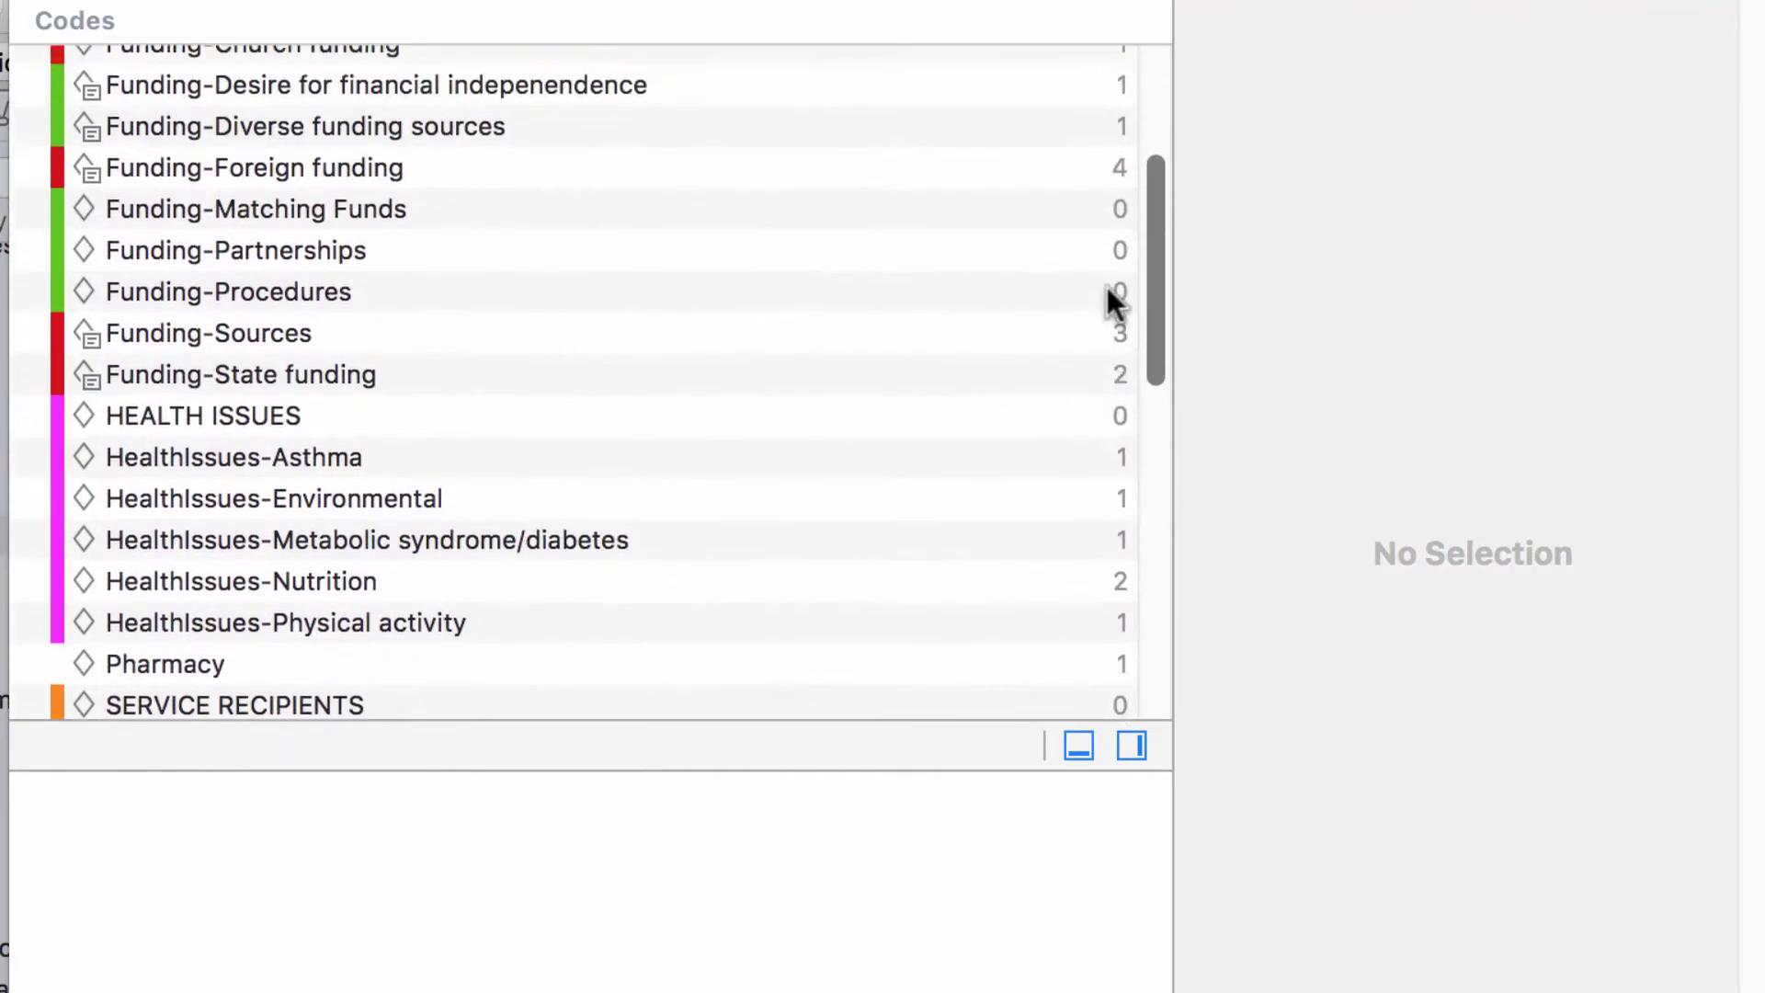
scroll(1109, 238, up, 8)
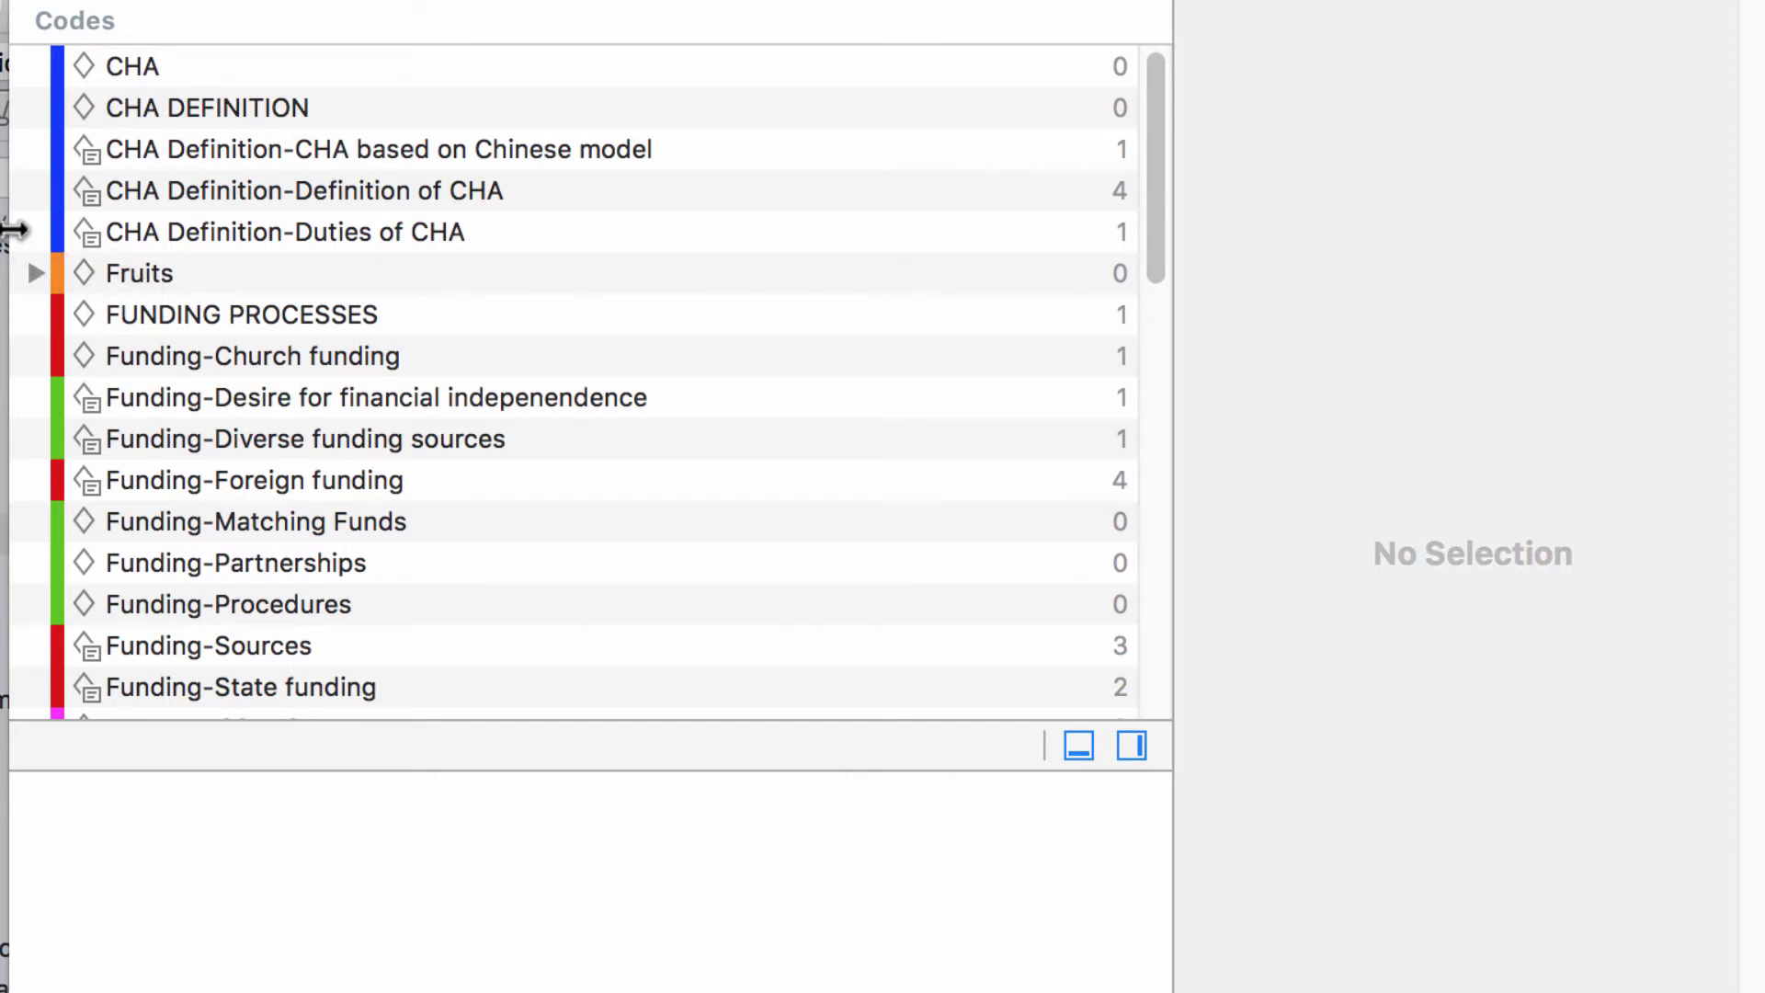
Narrow the Code Forest window and move it aside so it sits next to the network diagram
drag(17, 237, 711, 265)
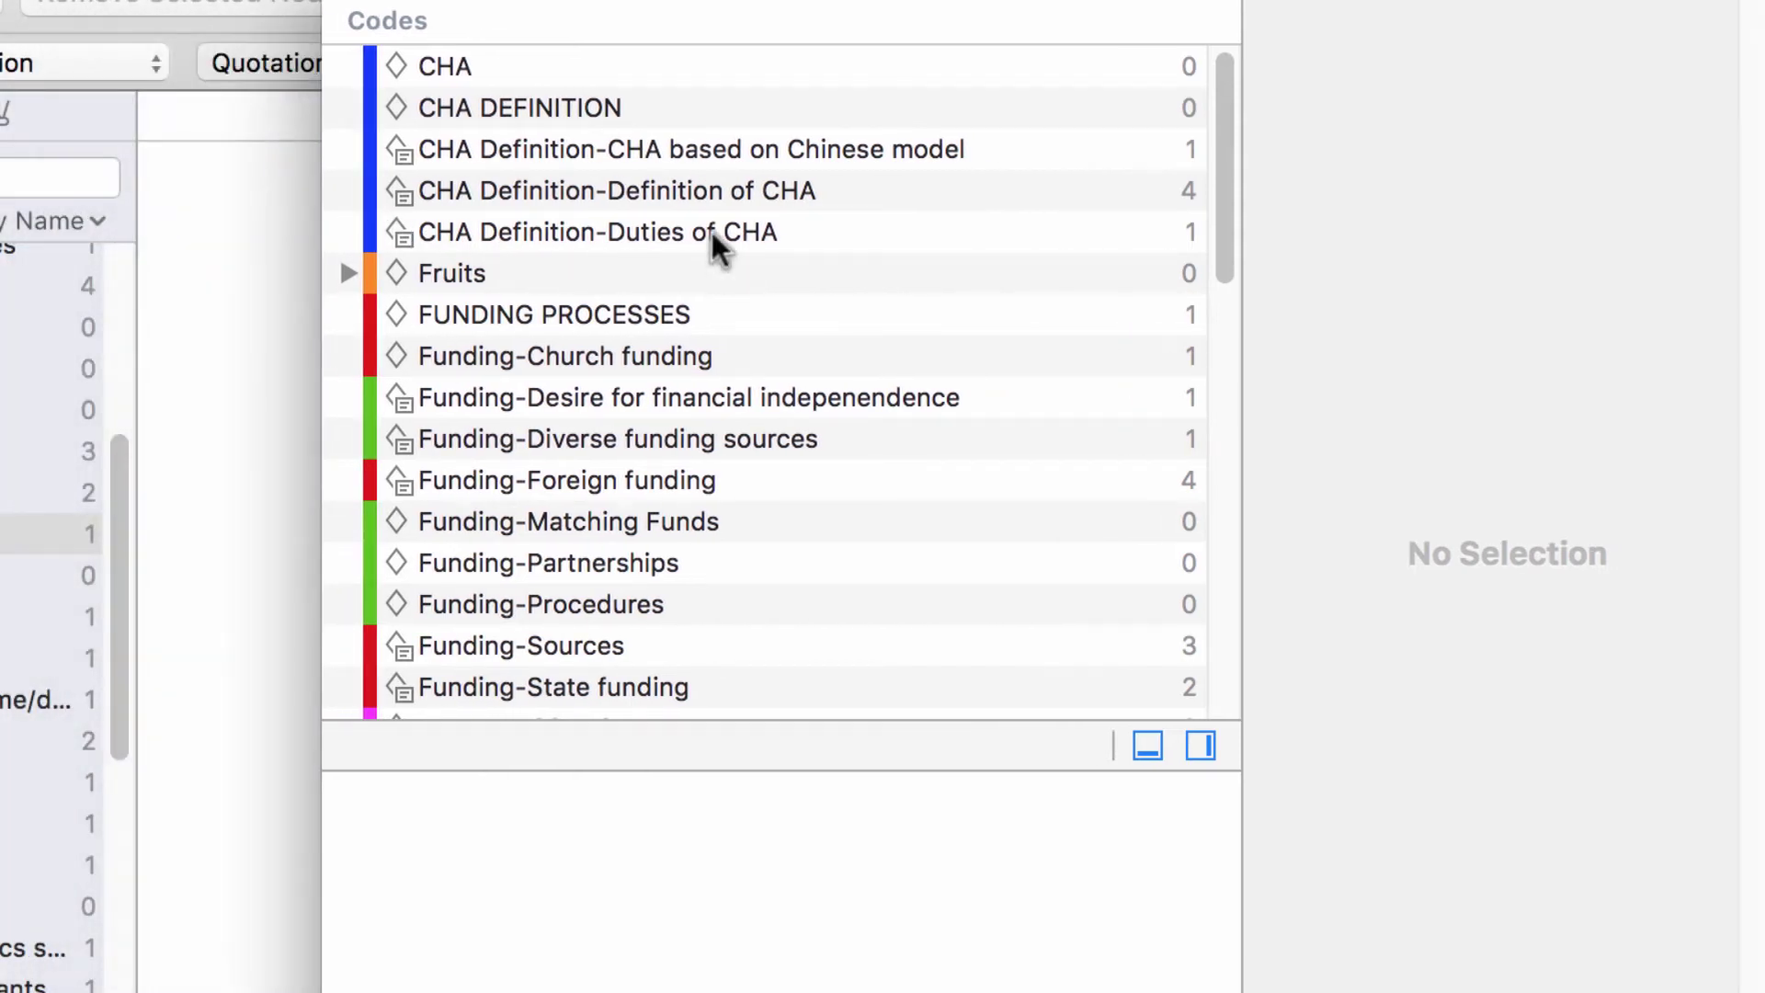
drag(668, 4, 1661, 7)
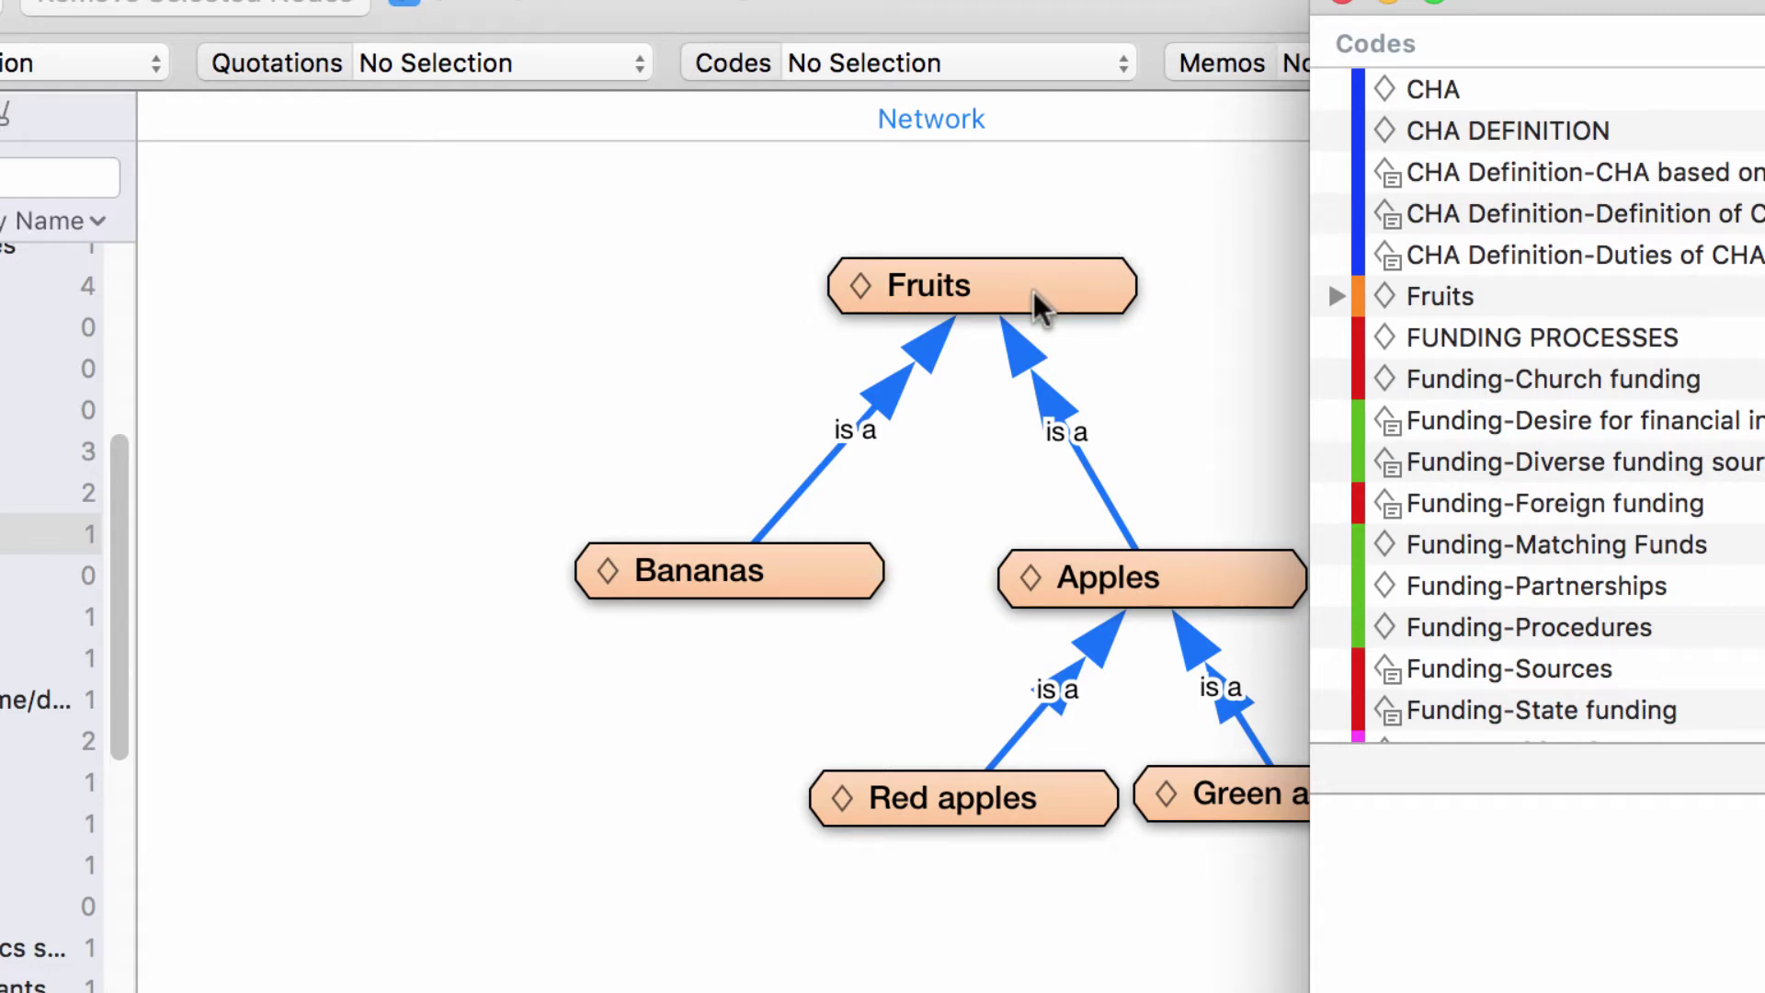
drag(1510, 11, 1622, 11)
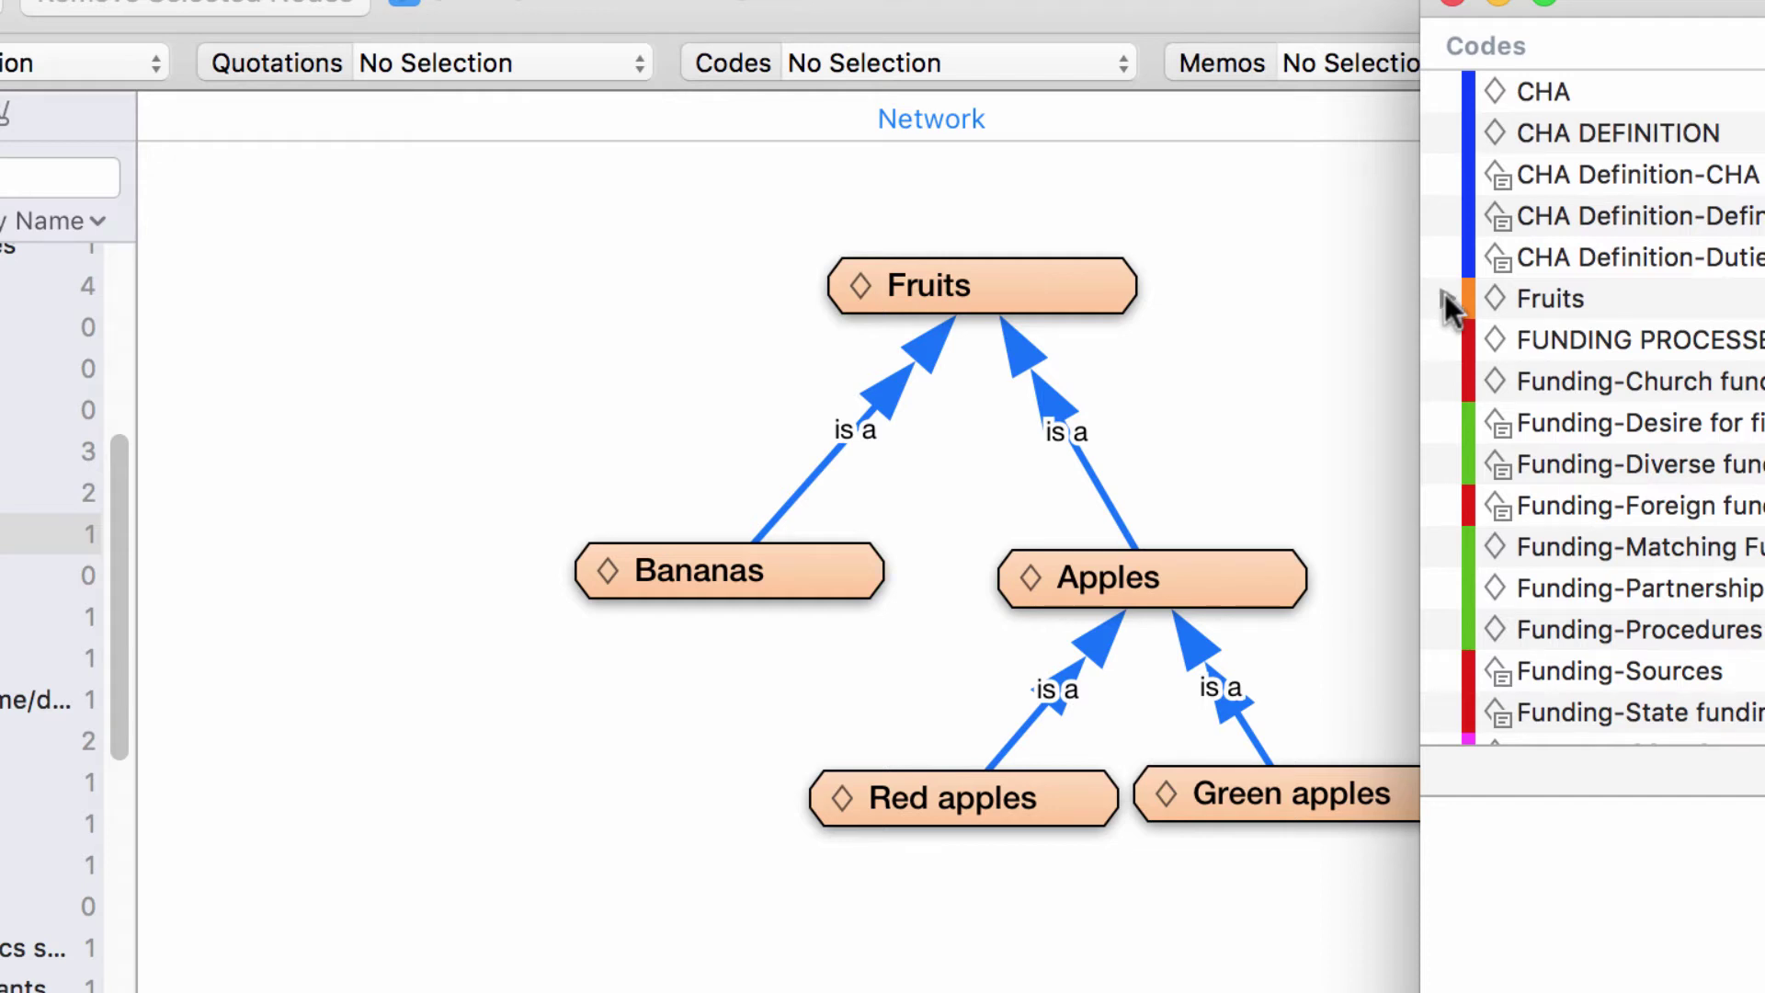
Expand Fruits and its subcode Apples in the Code Forest to compare the hierarchy with the network
click(1447, 297)
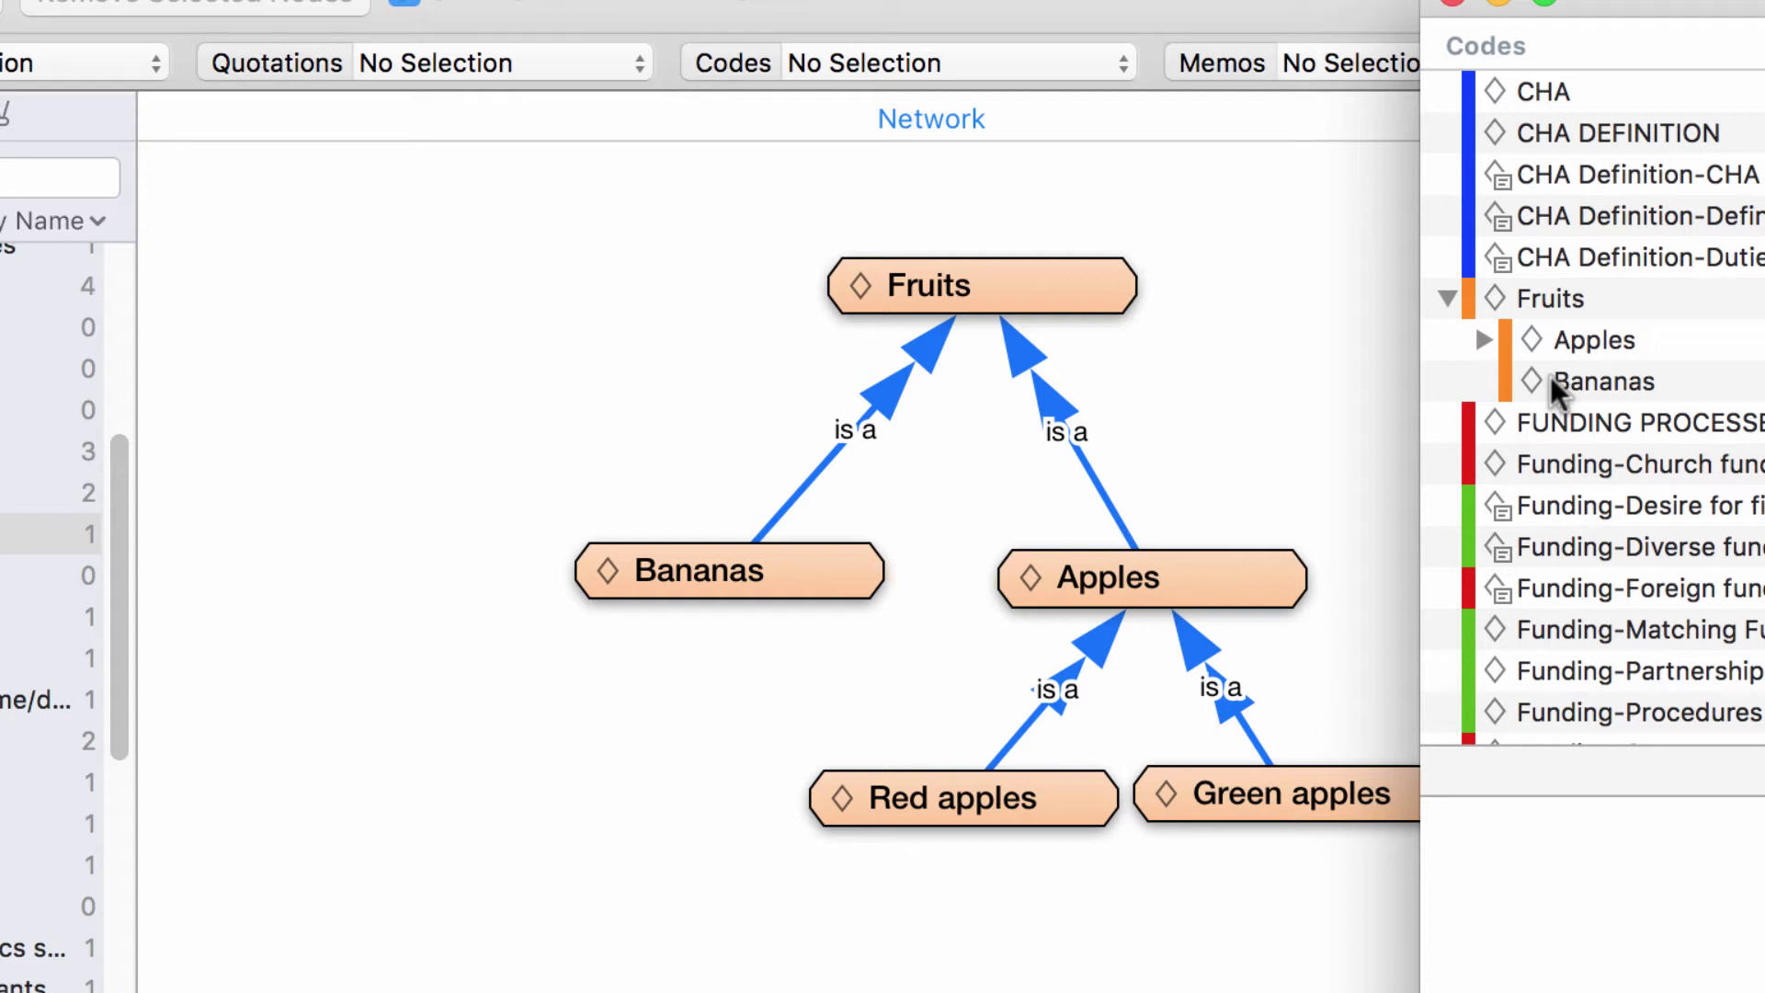
click(1482, 341)
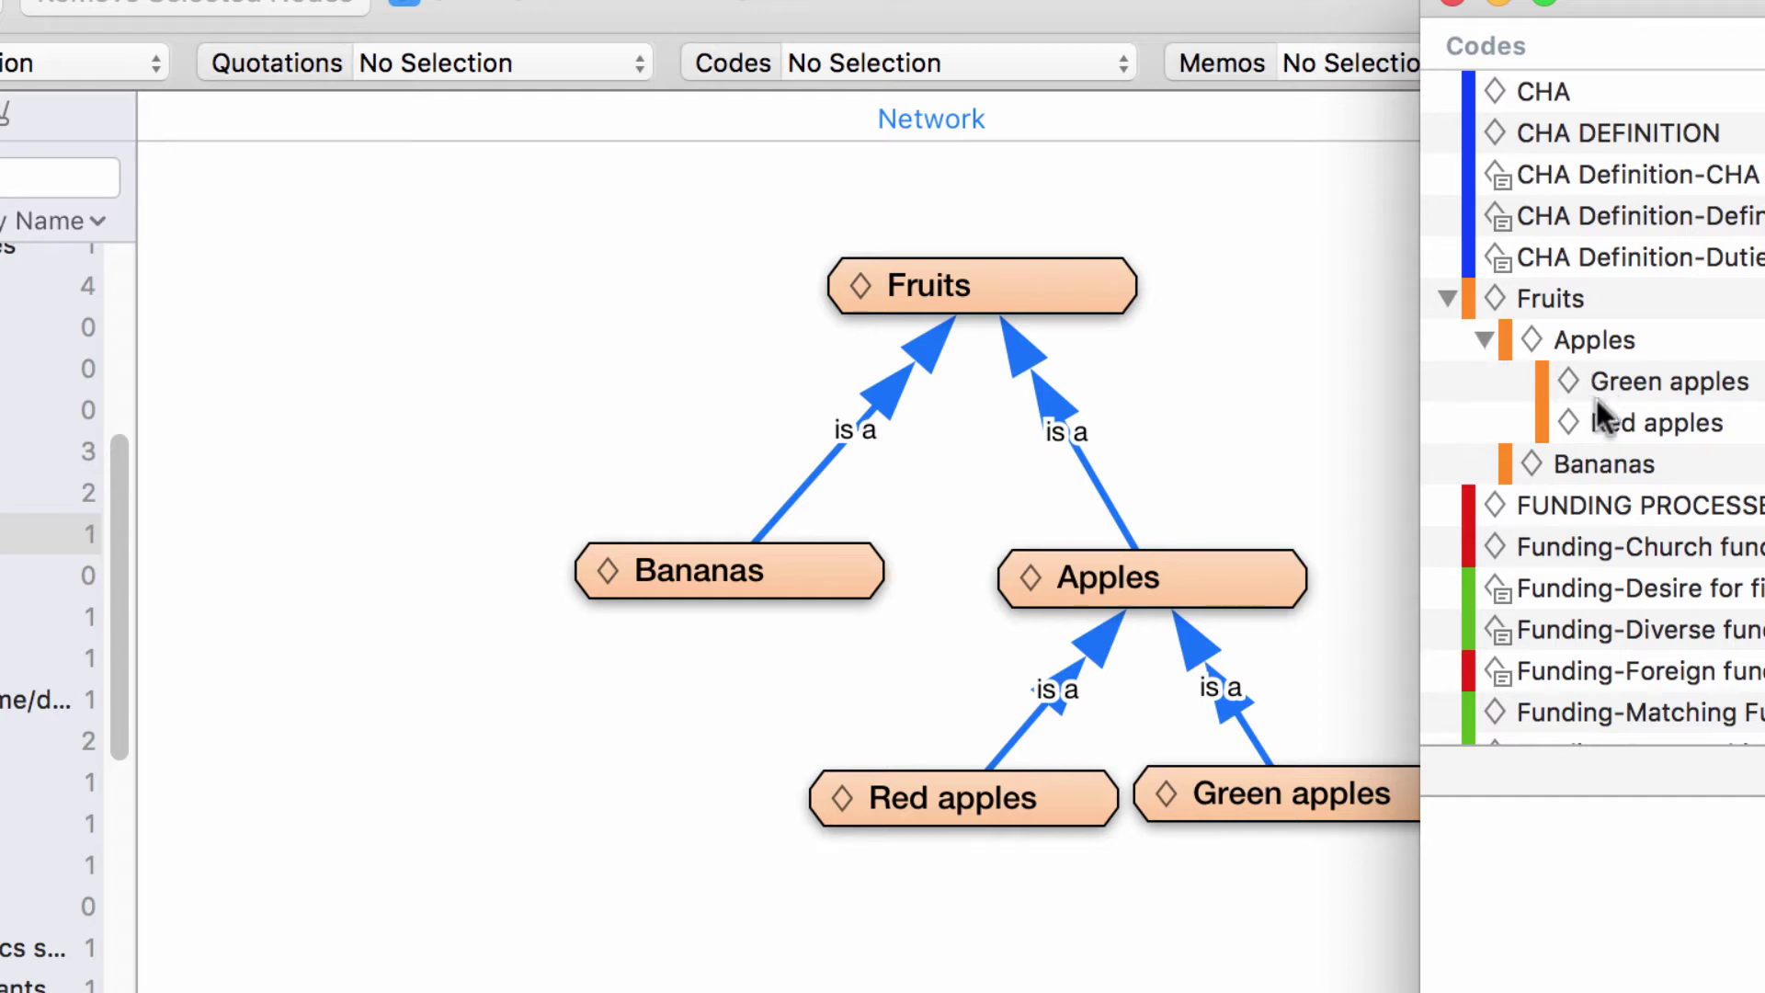
Return to the main window and open the document GUA-Urban-Assistant Director Health Center.rtf from the project's documents
click(1228, 583)
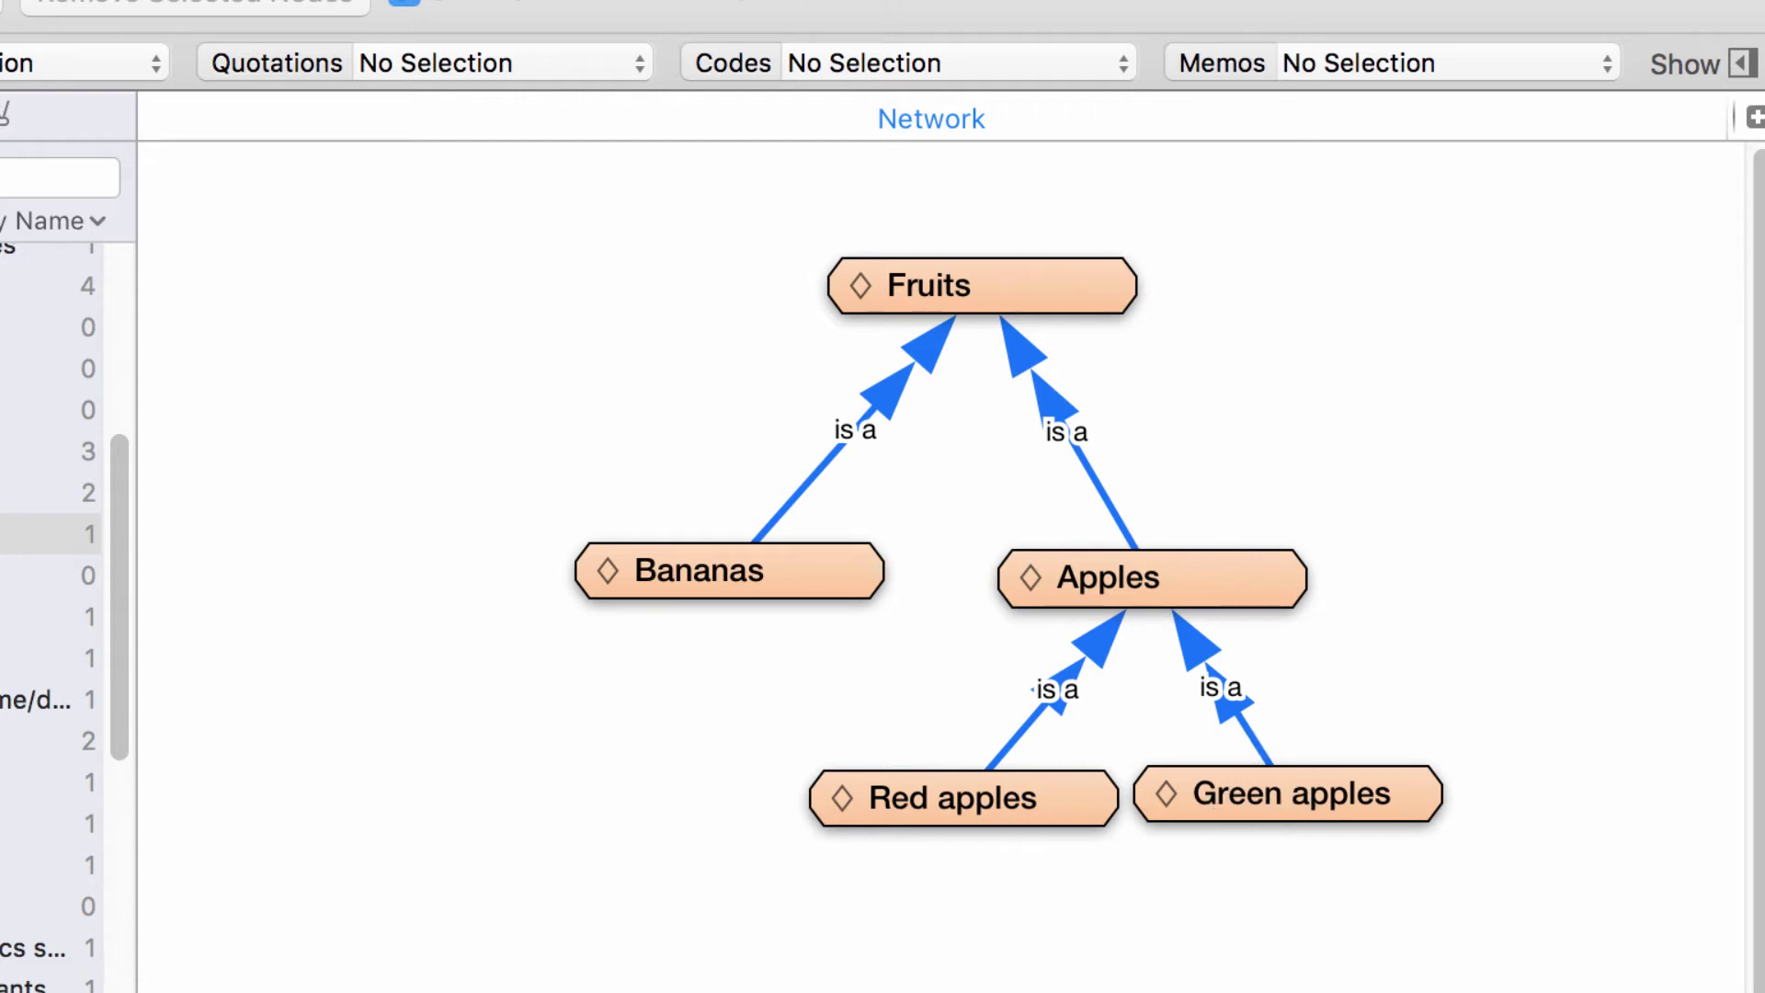
click(1761, 598)
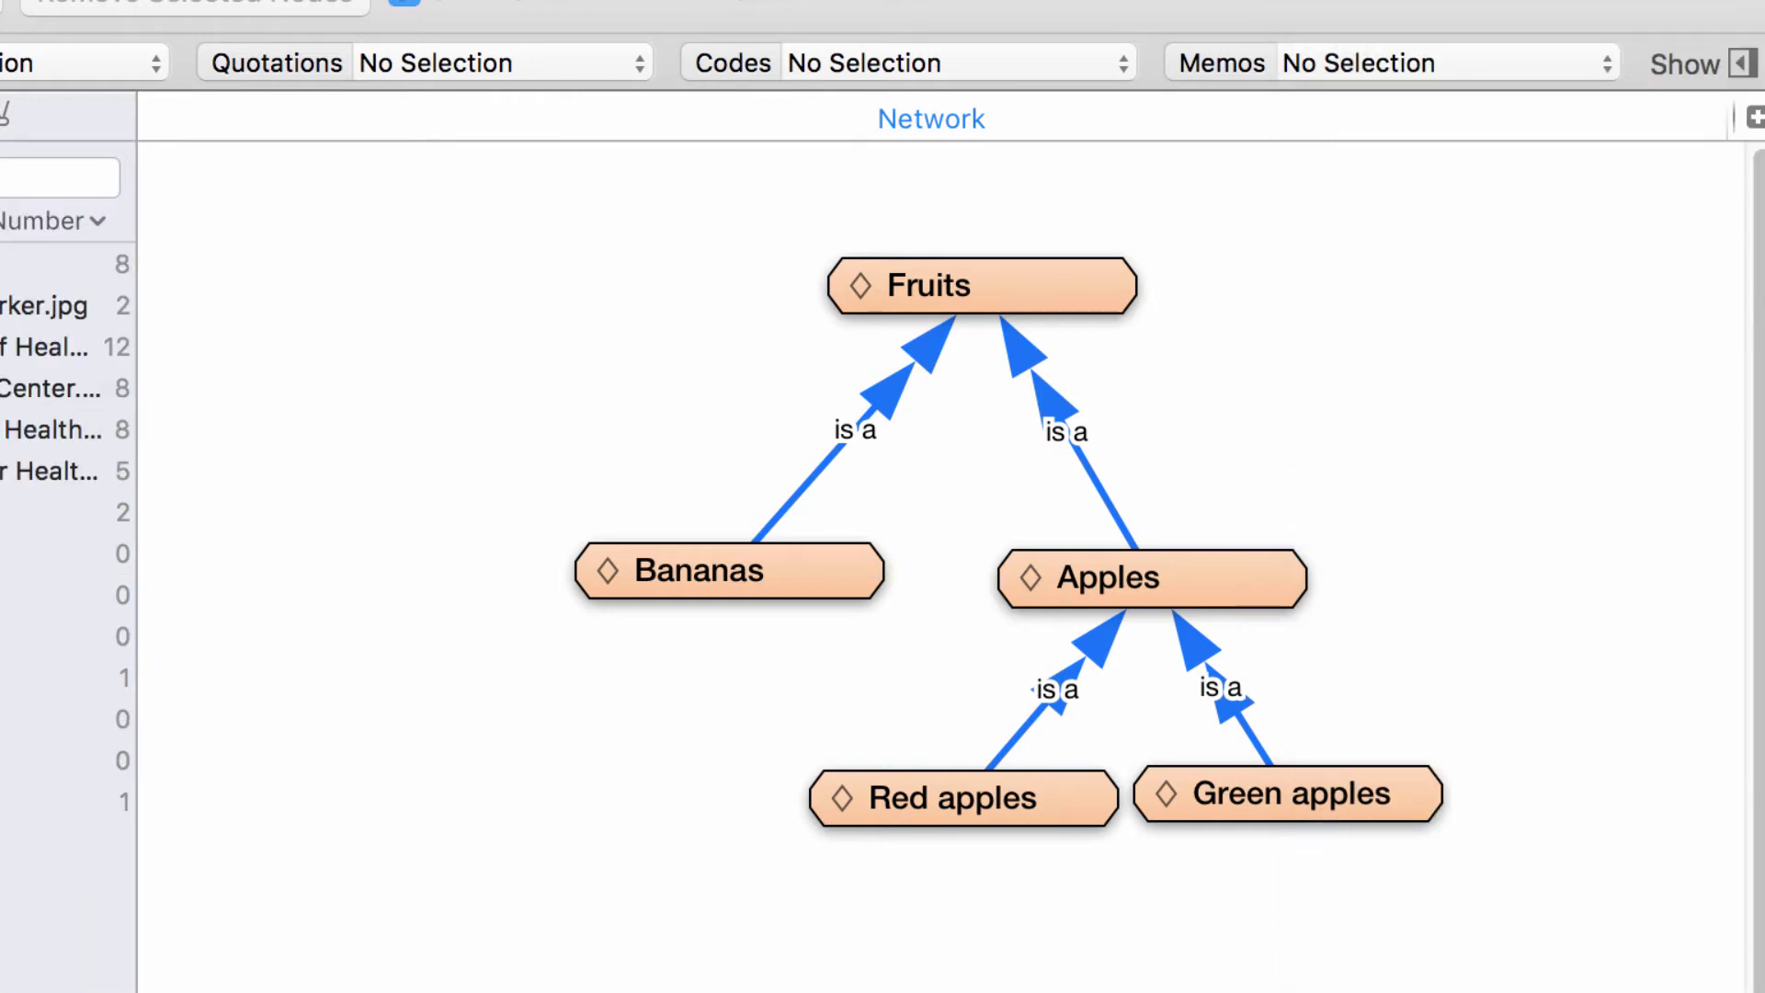
double_click(56, 470)
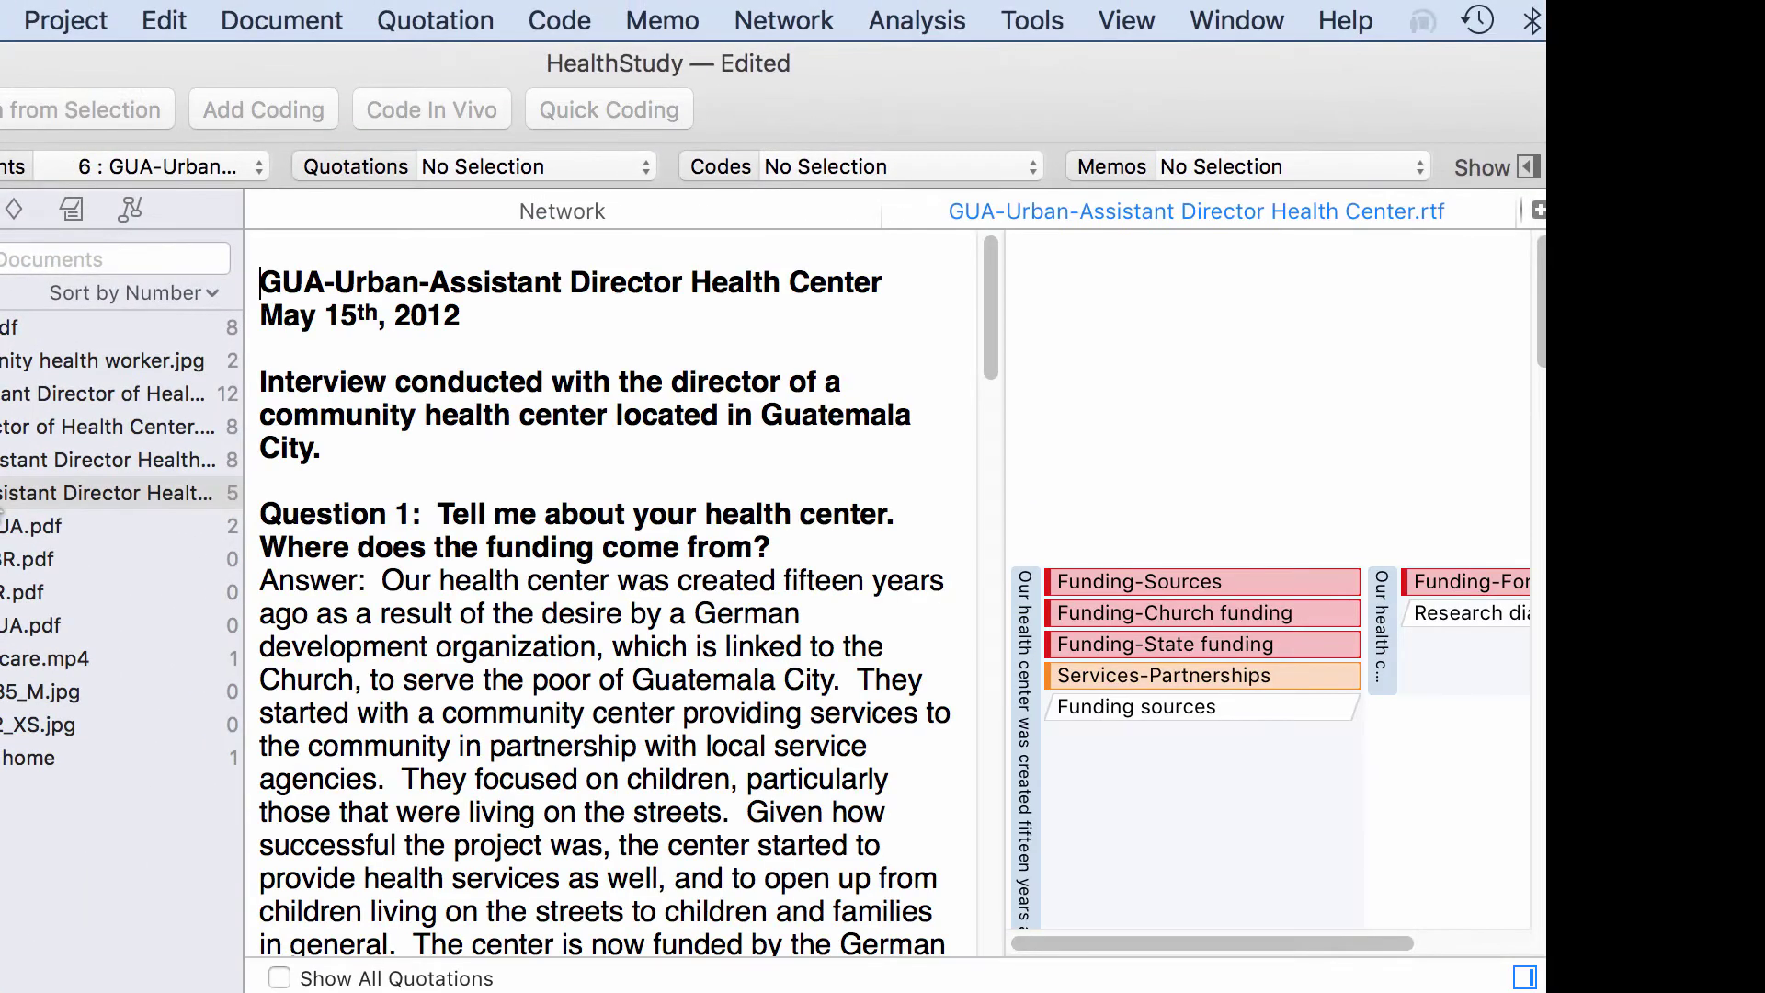
Code the sentence "I would say that the most common issues are related to nutrition, infectious diseases, and asthma." with Apples from the code list
drag(984, 340, 967, 758)
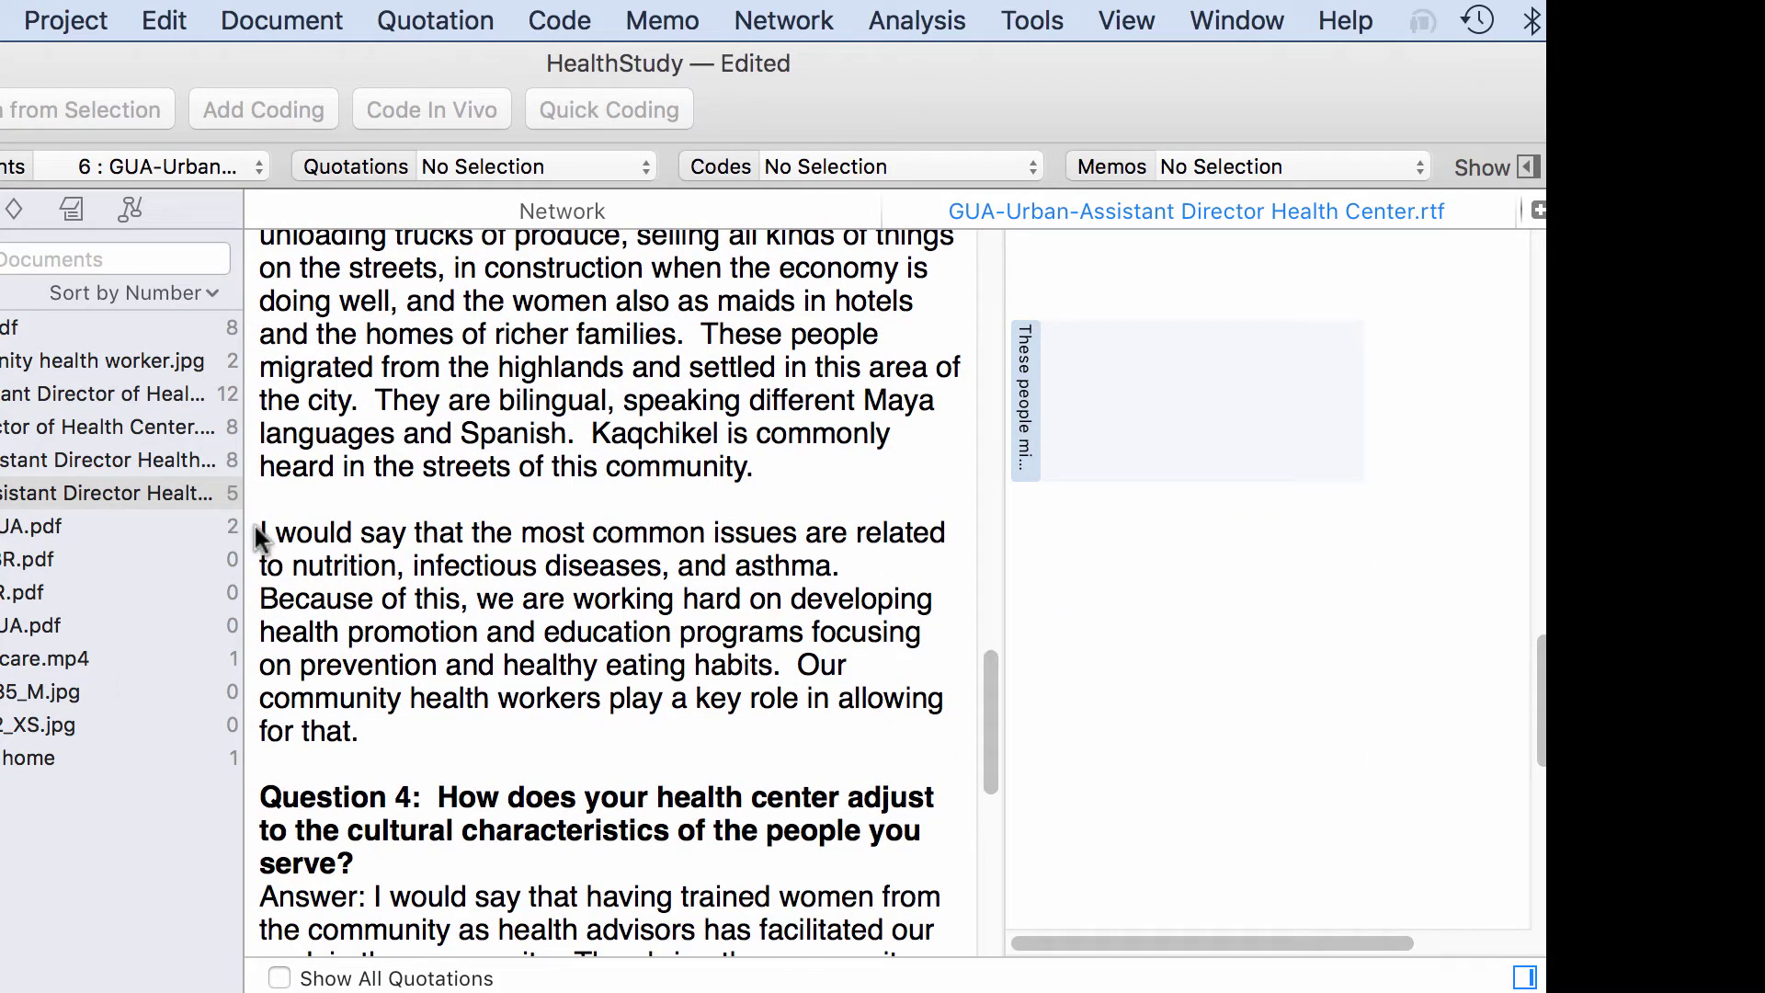
drag(260, 537, 846, 565)
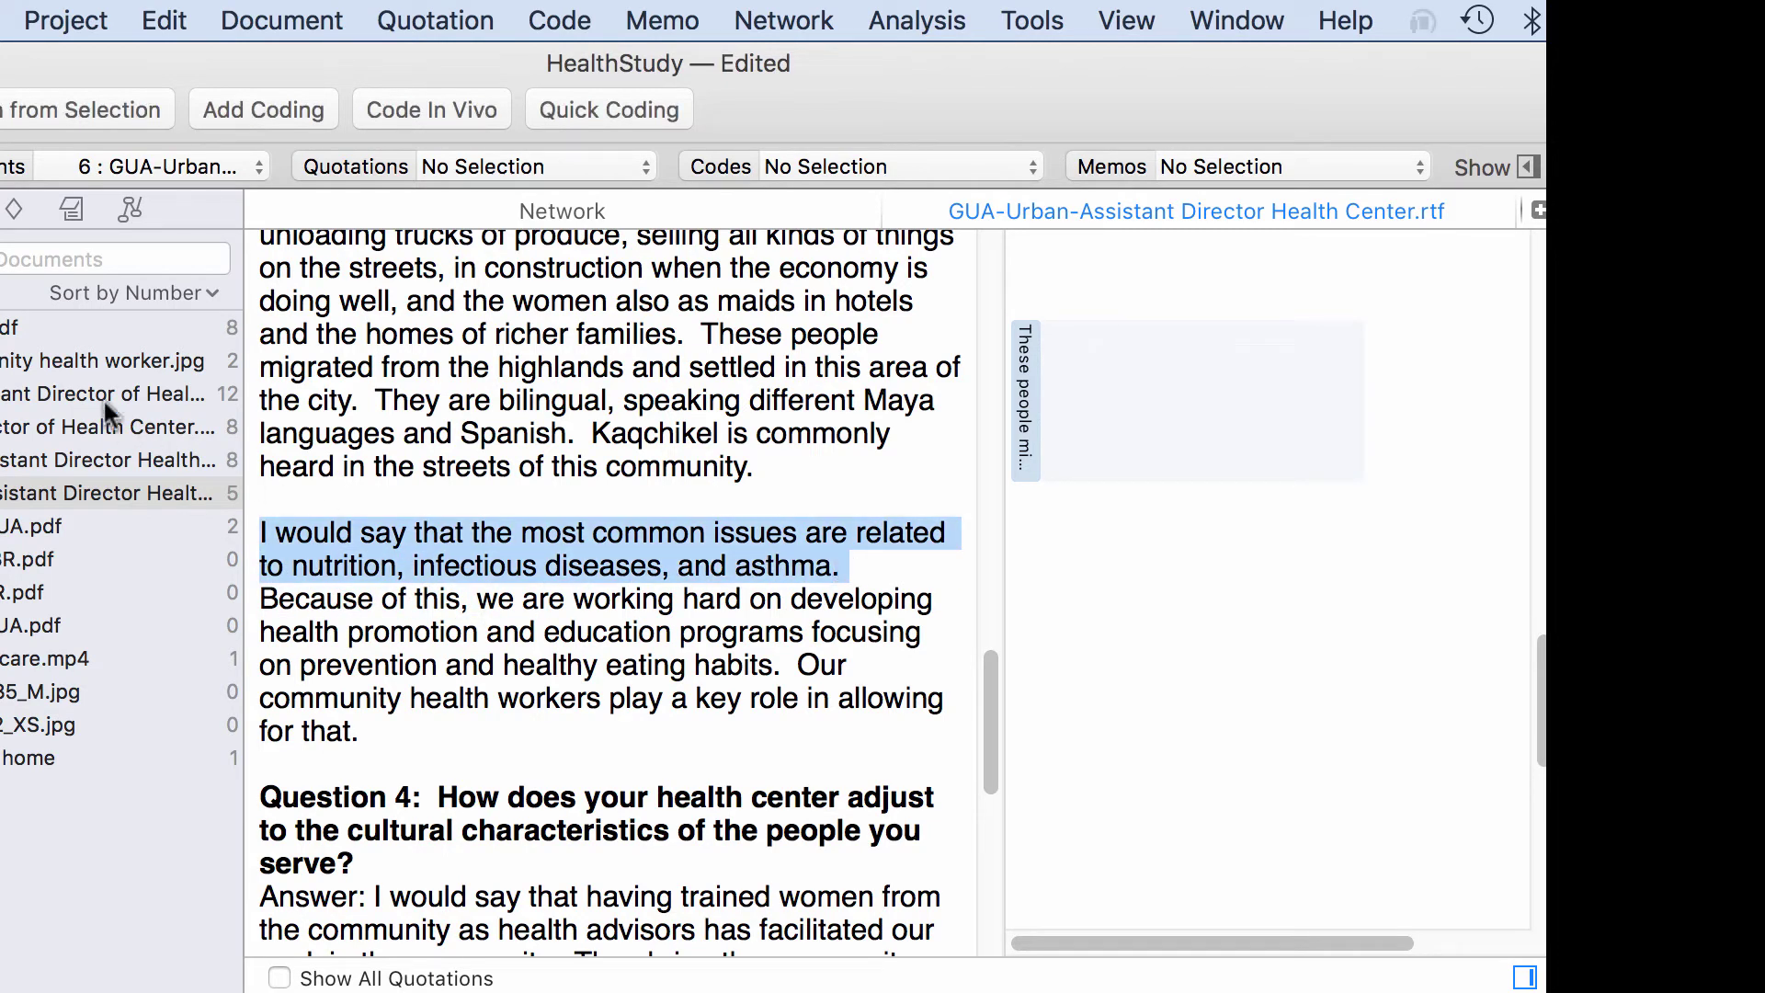
click(15, 210)
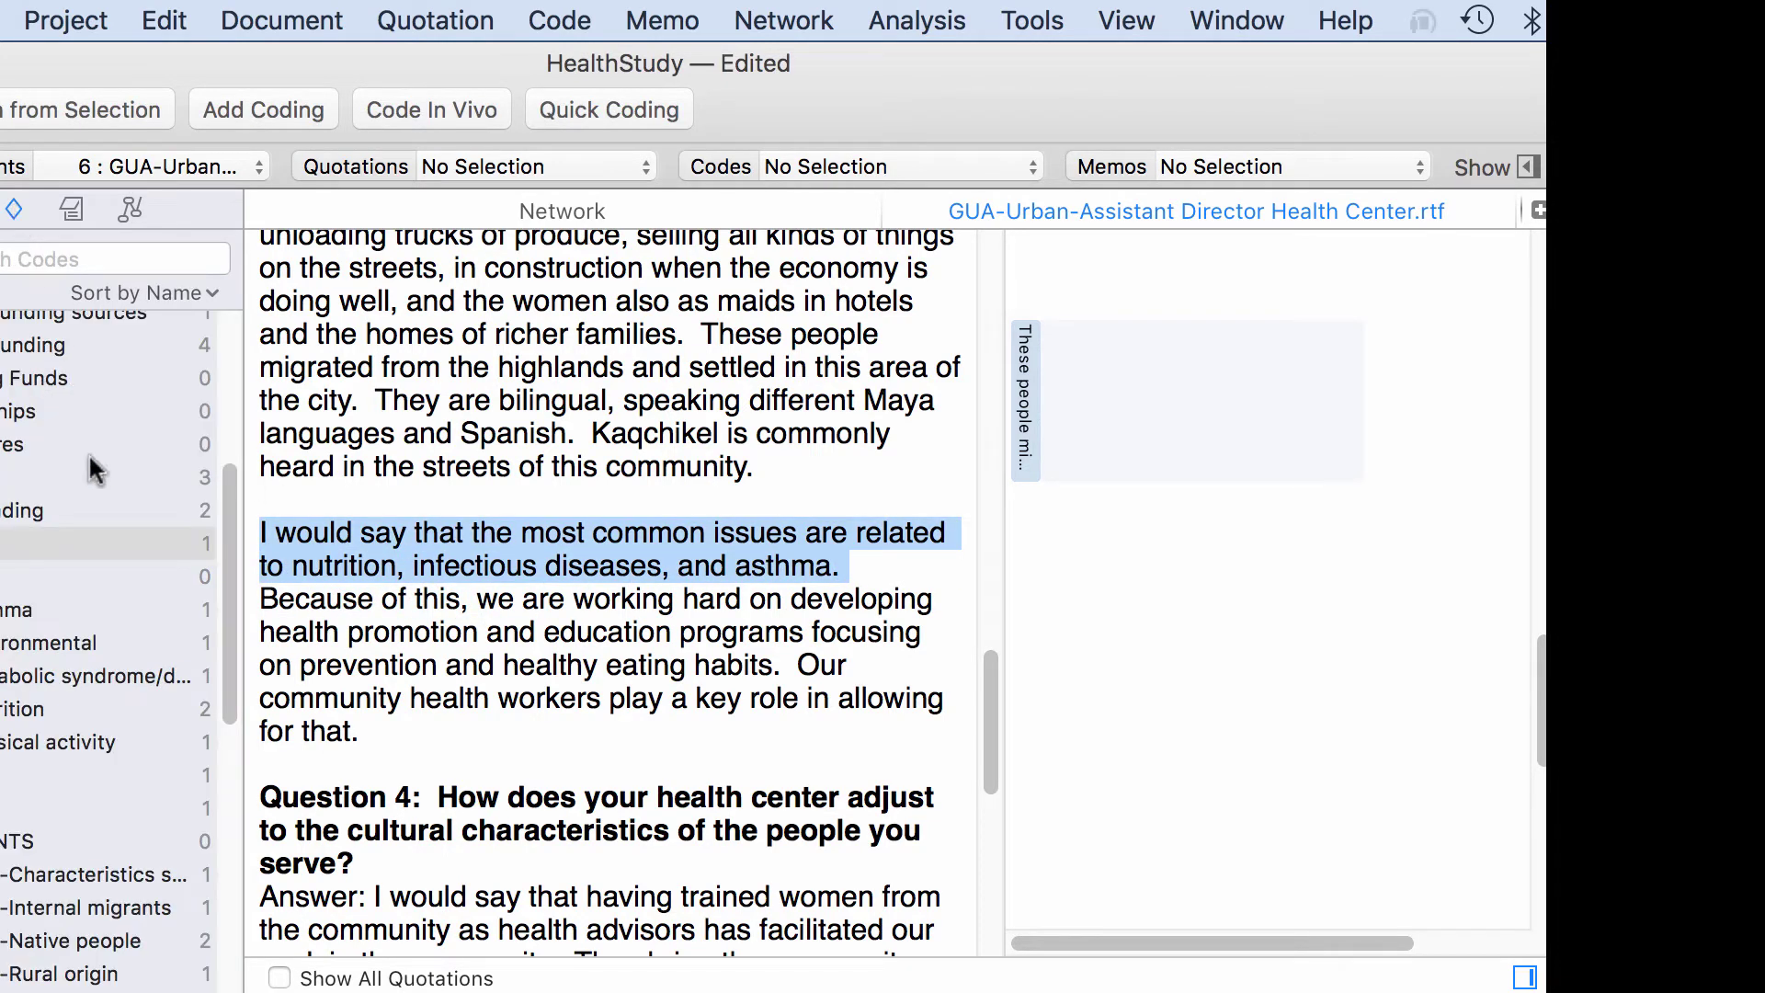
drag(231, 540, 237, 375)
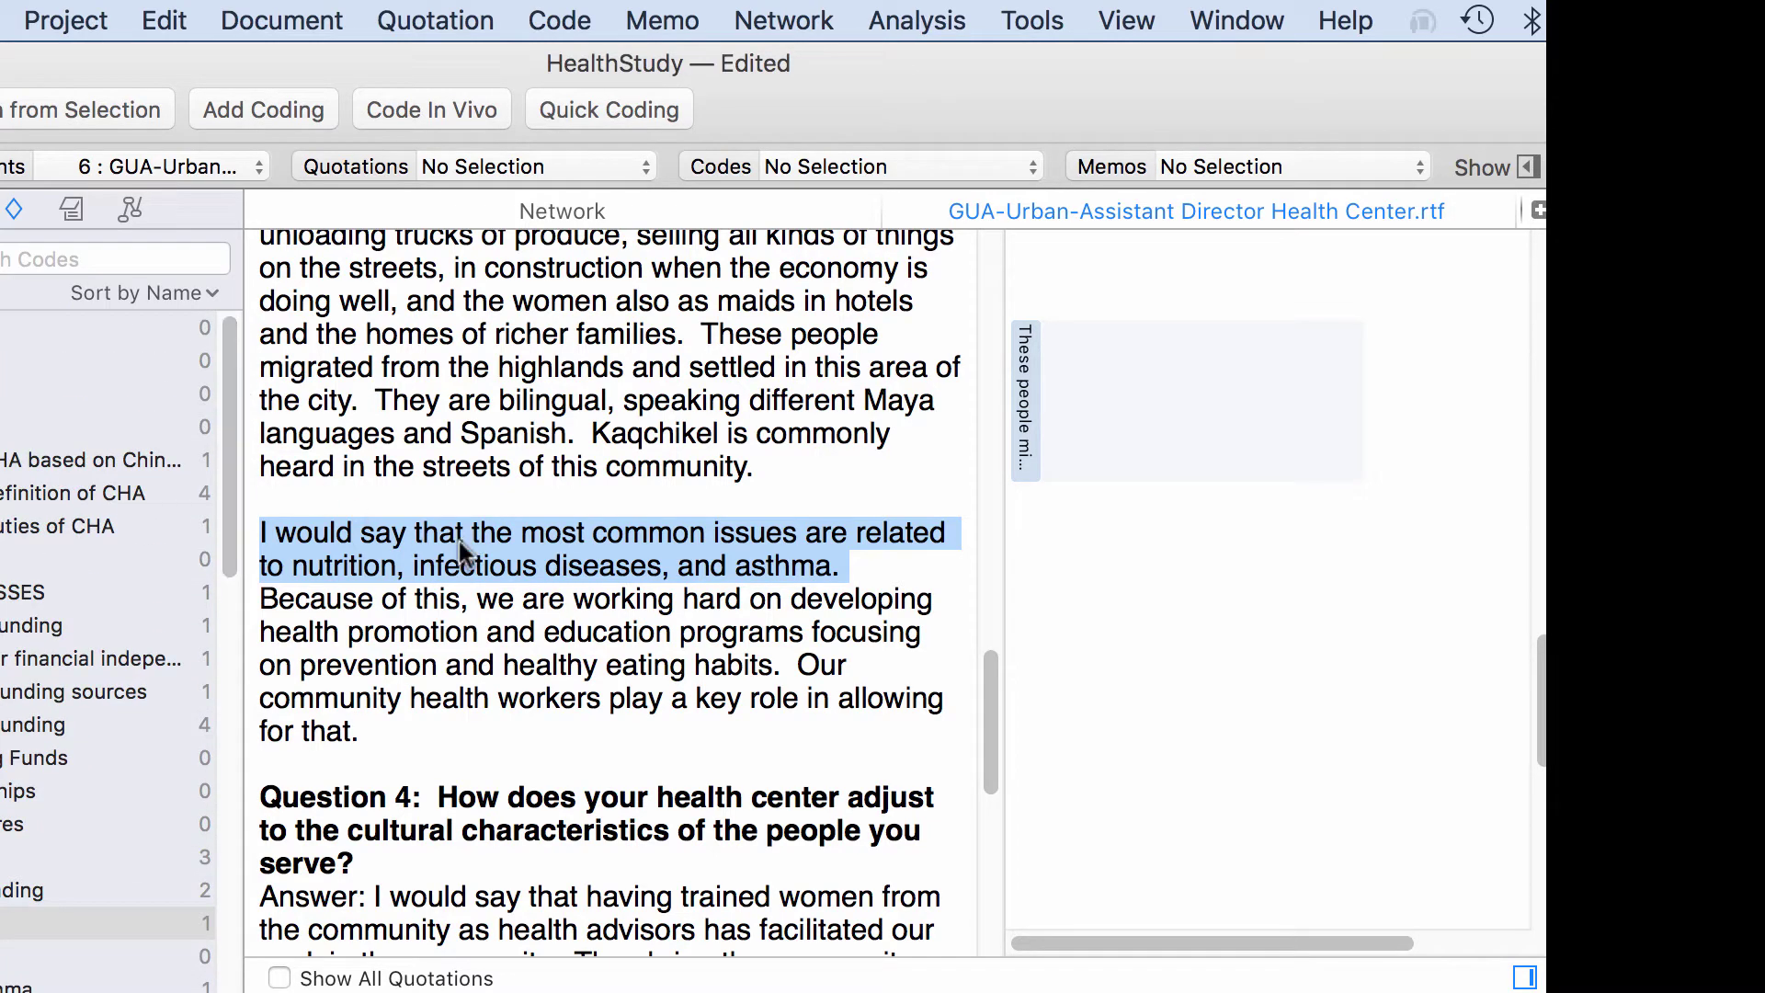
click(108, 923)
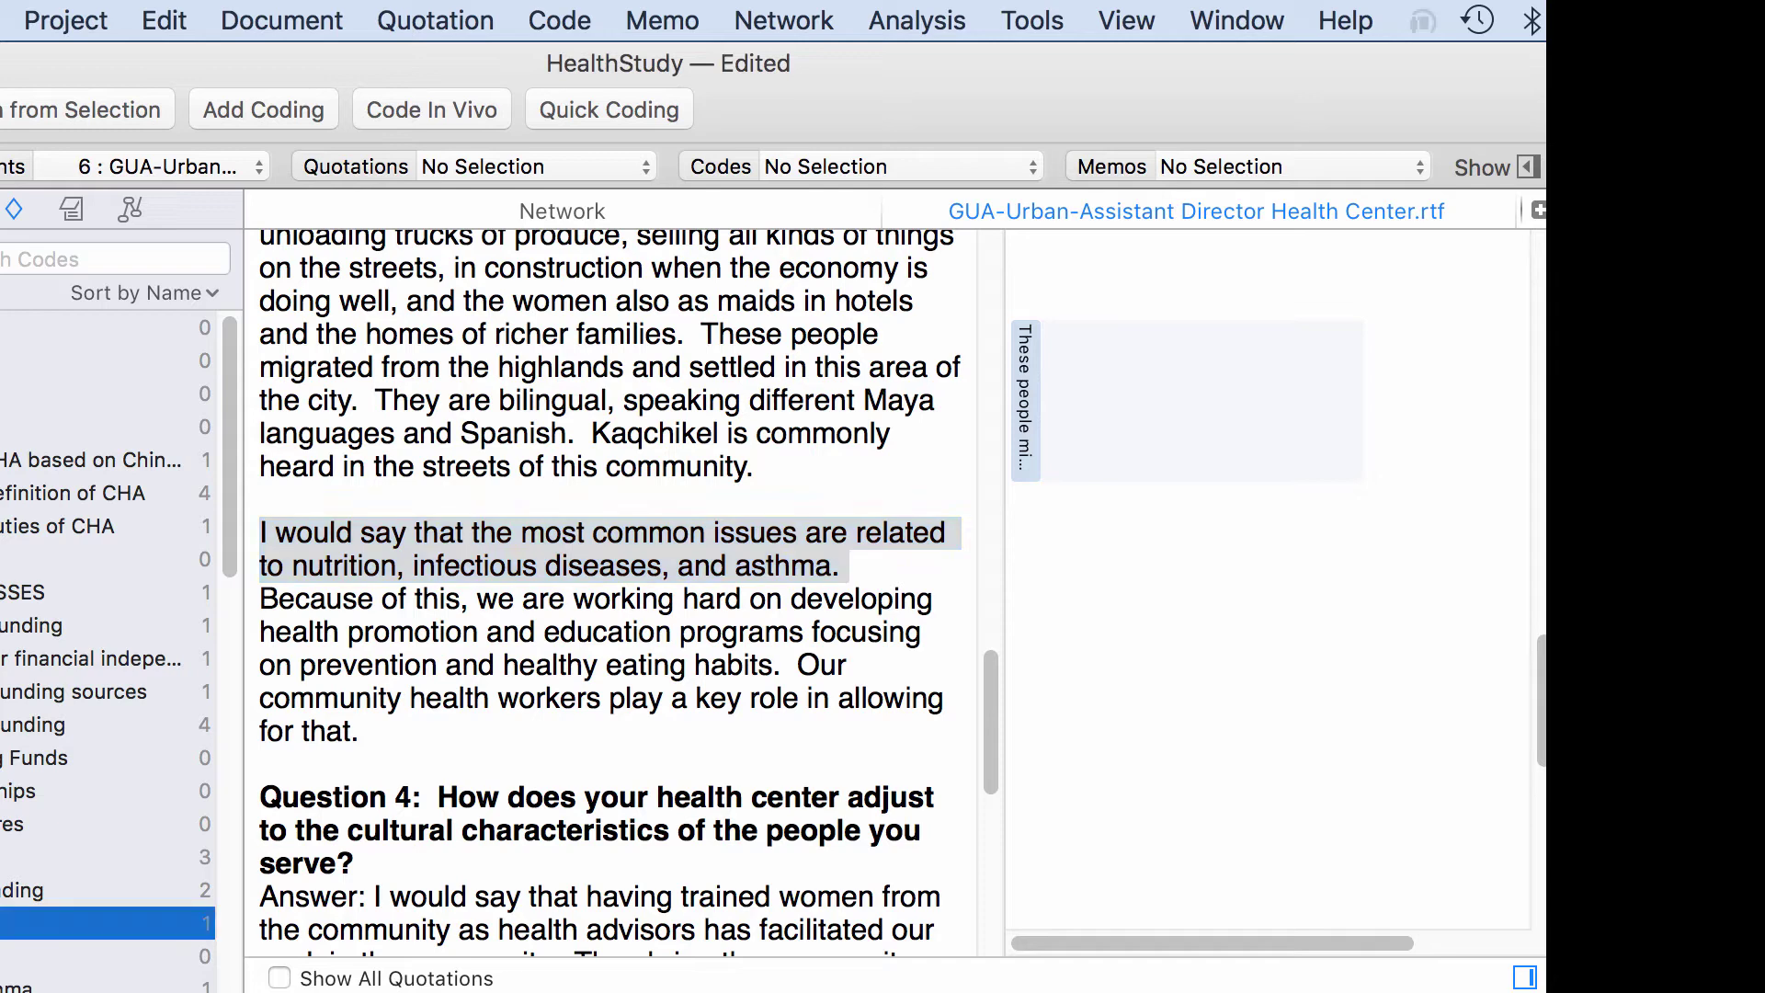
drag(2, 327, 395, 563)
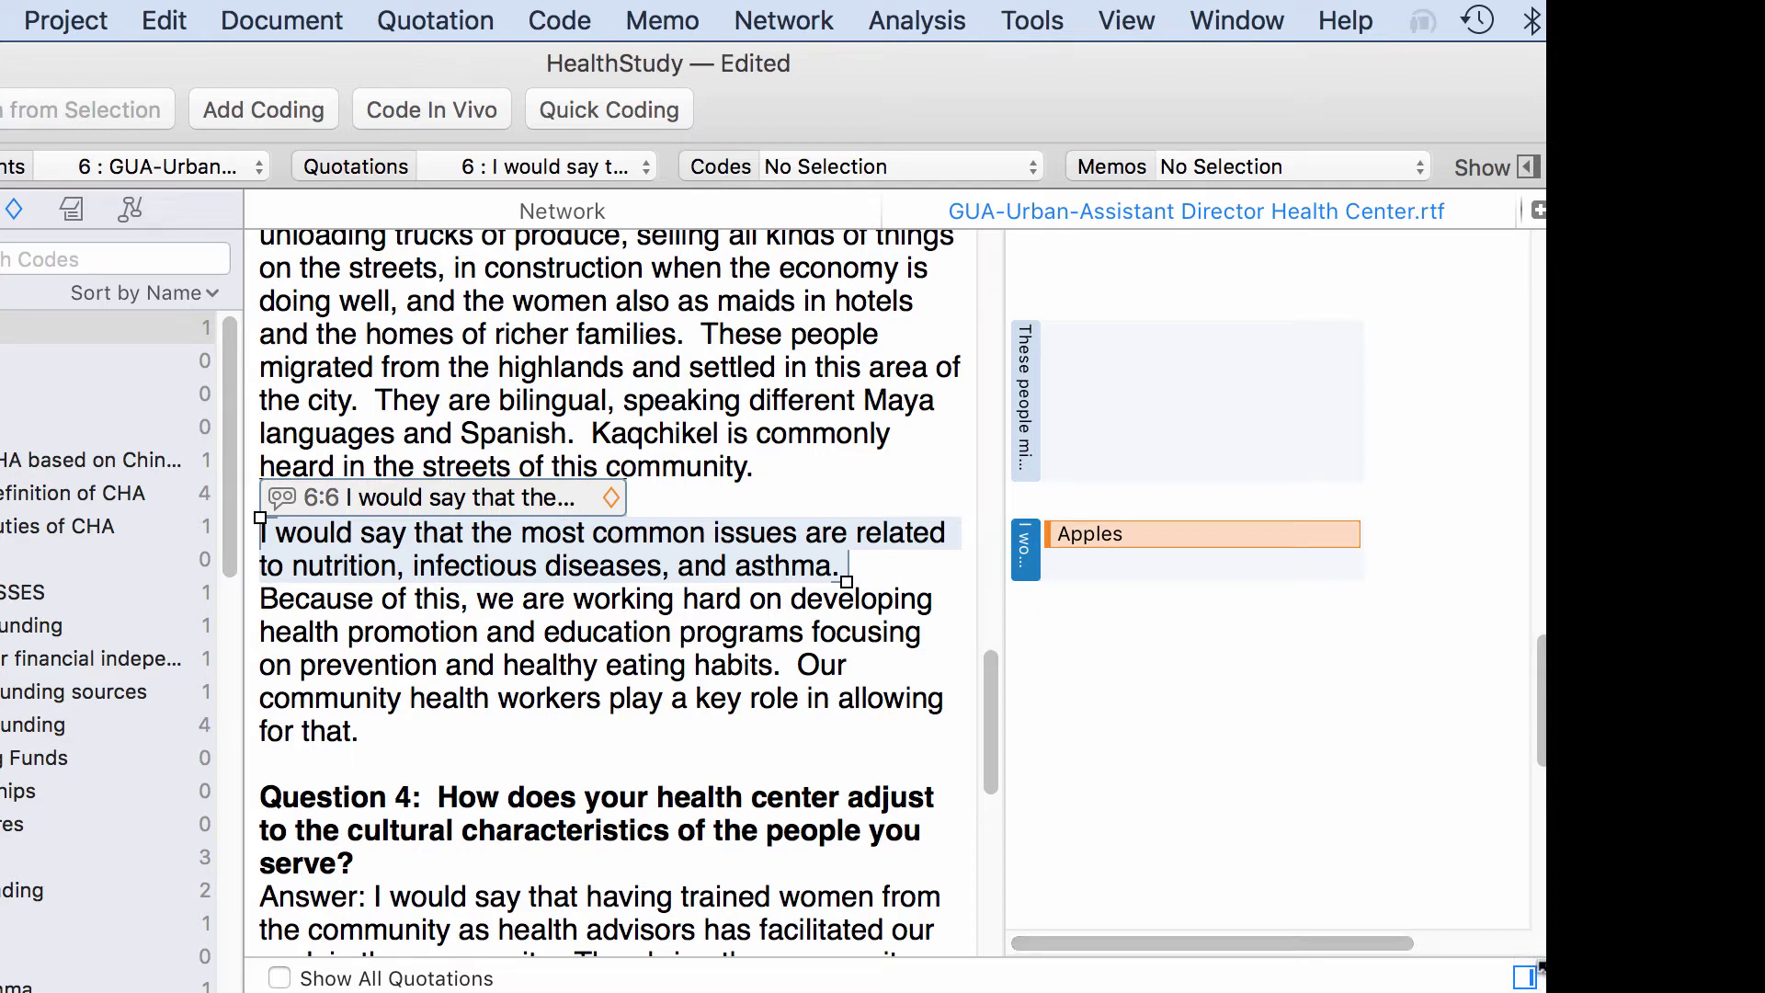
Narrow the main window to uncover the Code Forest and code the first sentence of the Question 4 answer with its Apples code
mouse_move(1540, 967)
mouse_down()
mouse_move(1174, 938)
mouse_move(1241, 940)
mouse_move(1226, 939)
mouse_up()
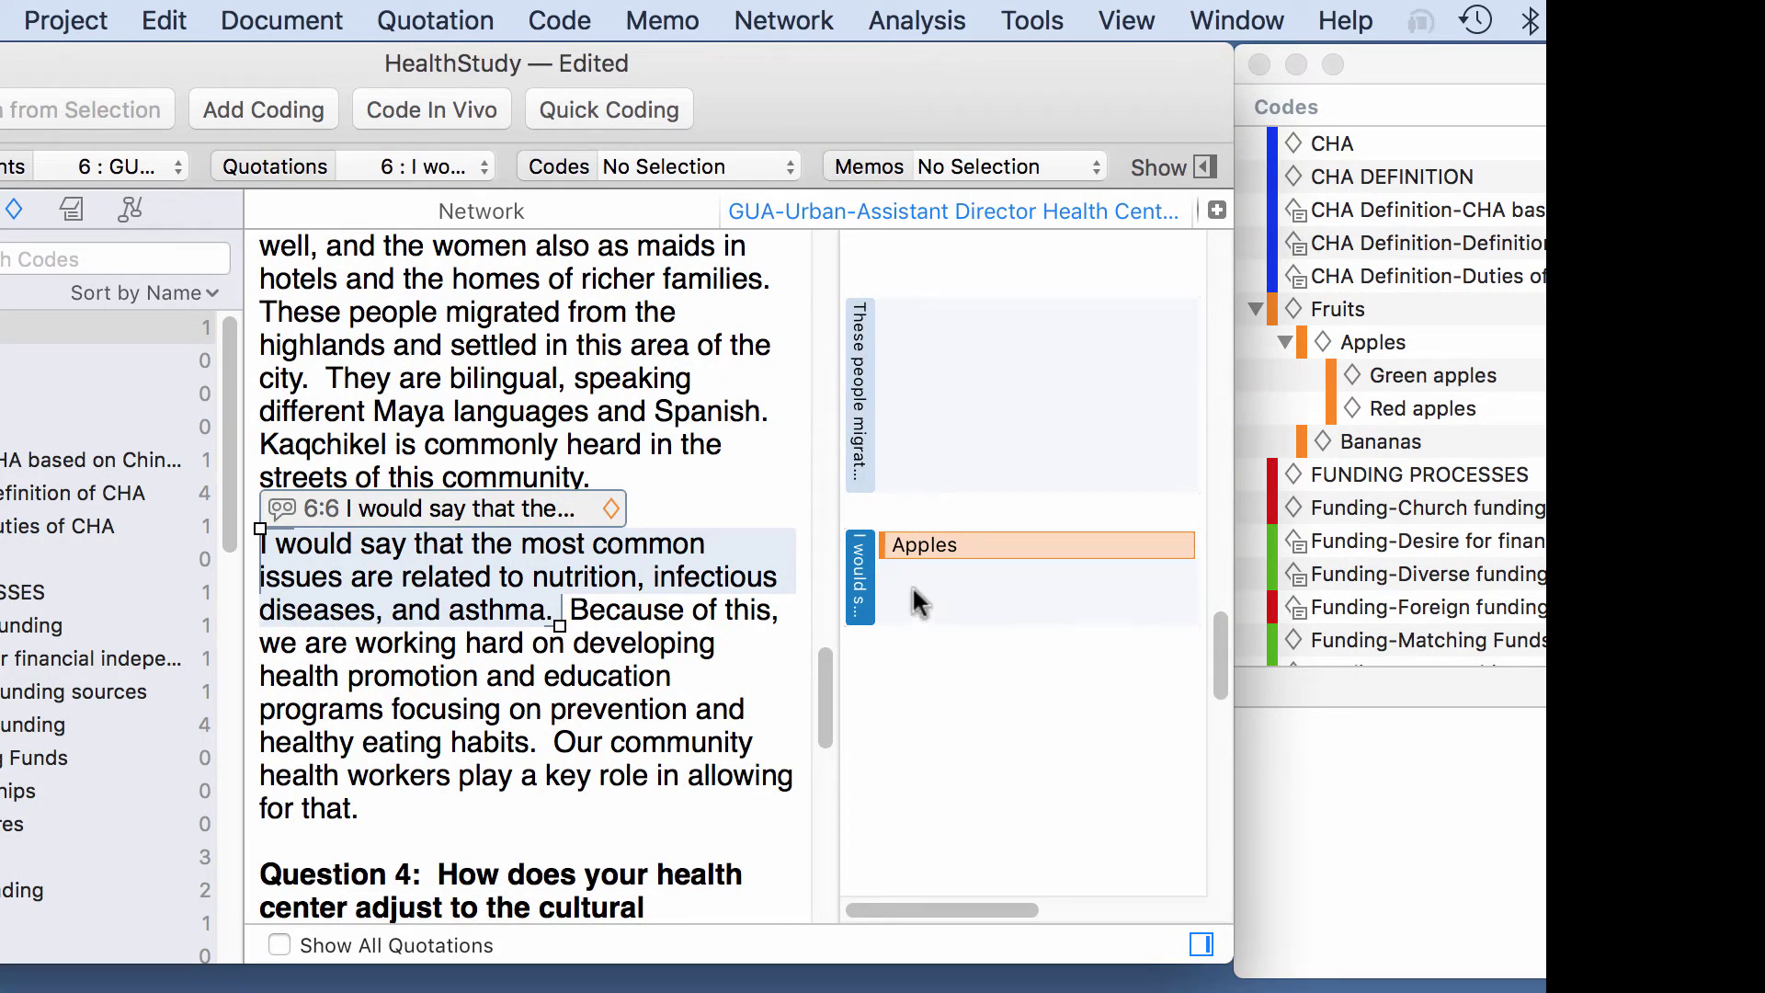
drag(820, 671, 809, 766)
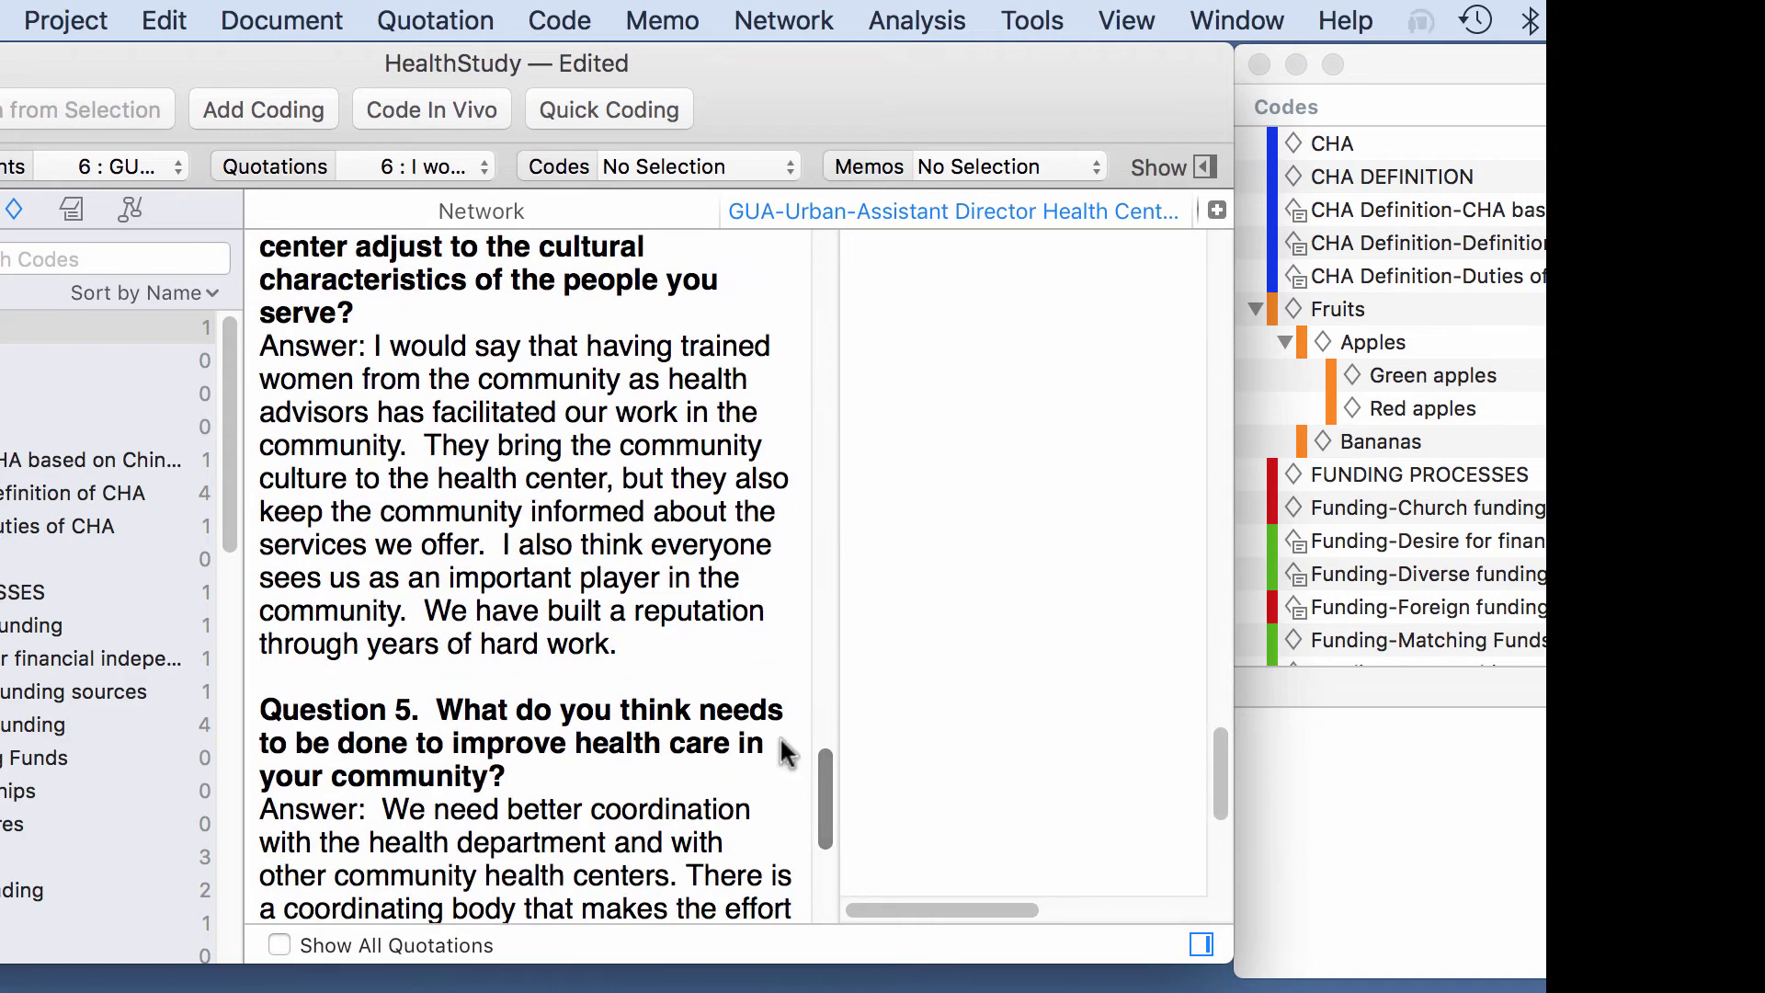
click(368, 340)
drag(368, 336, 404, 445)
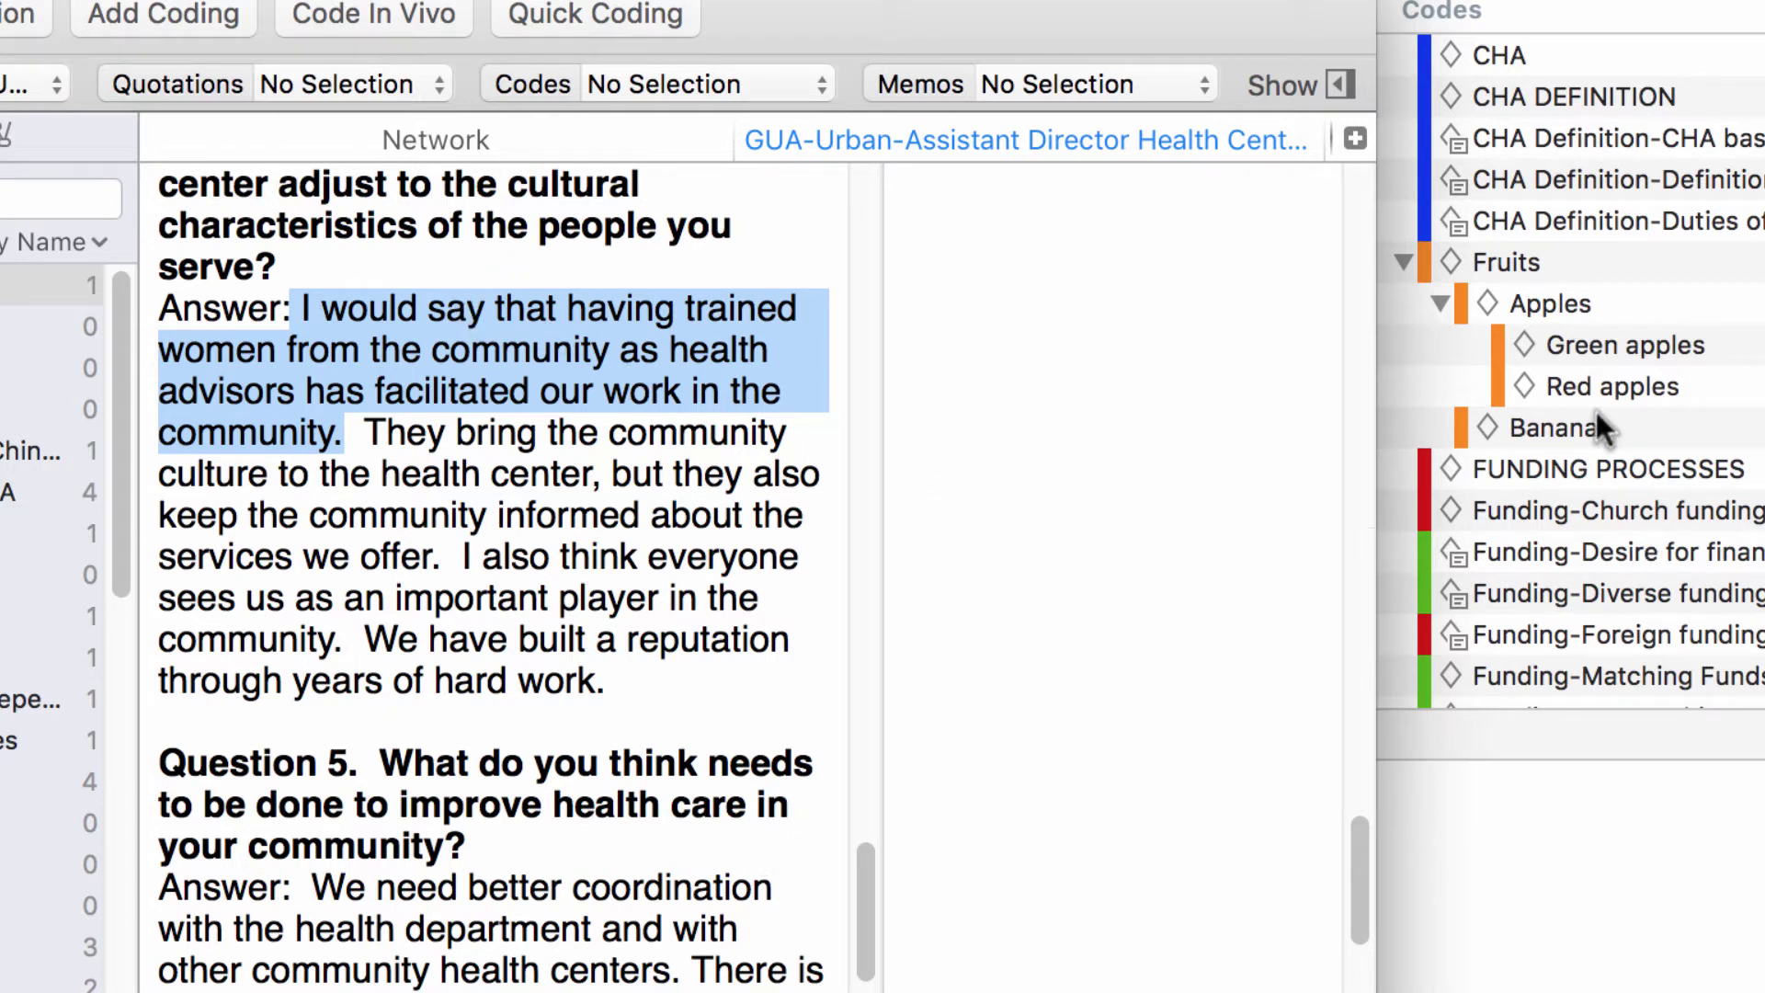
click(1552, 301)
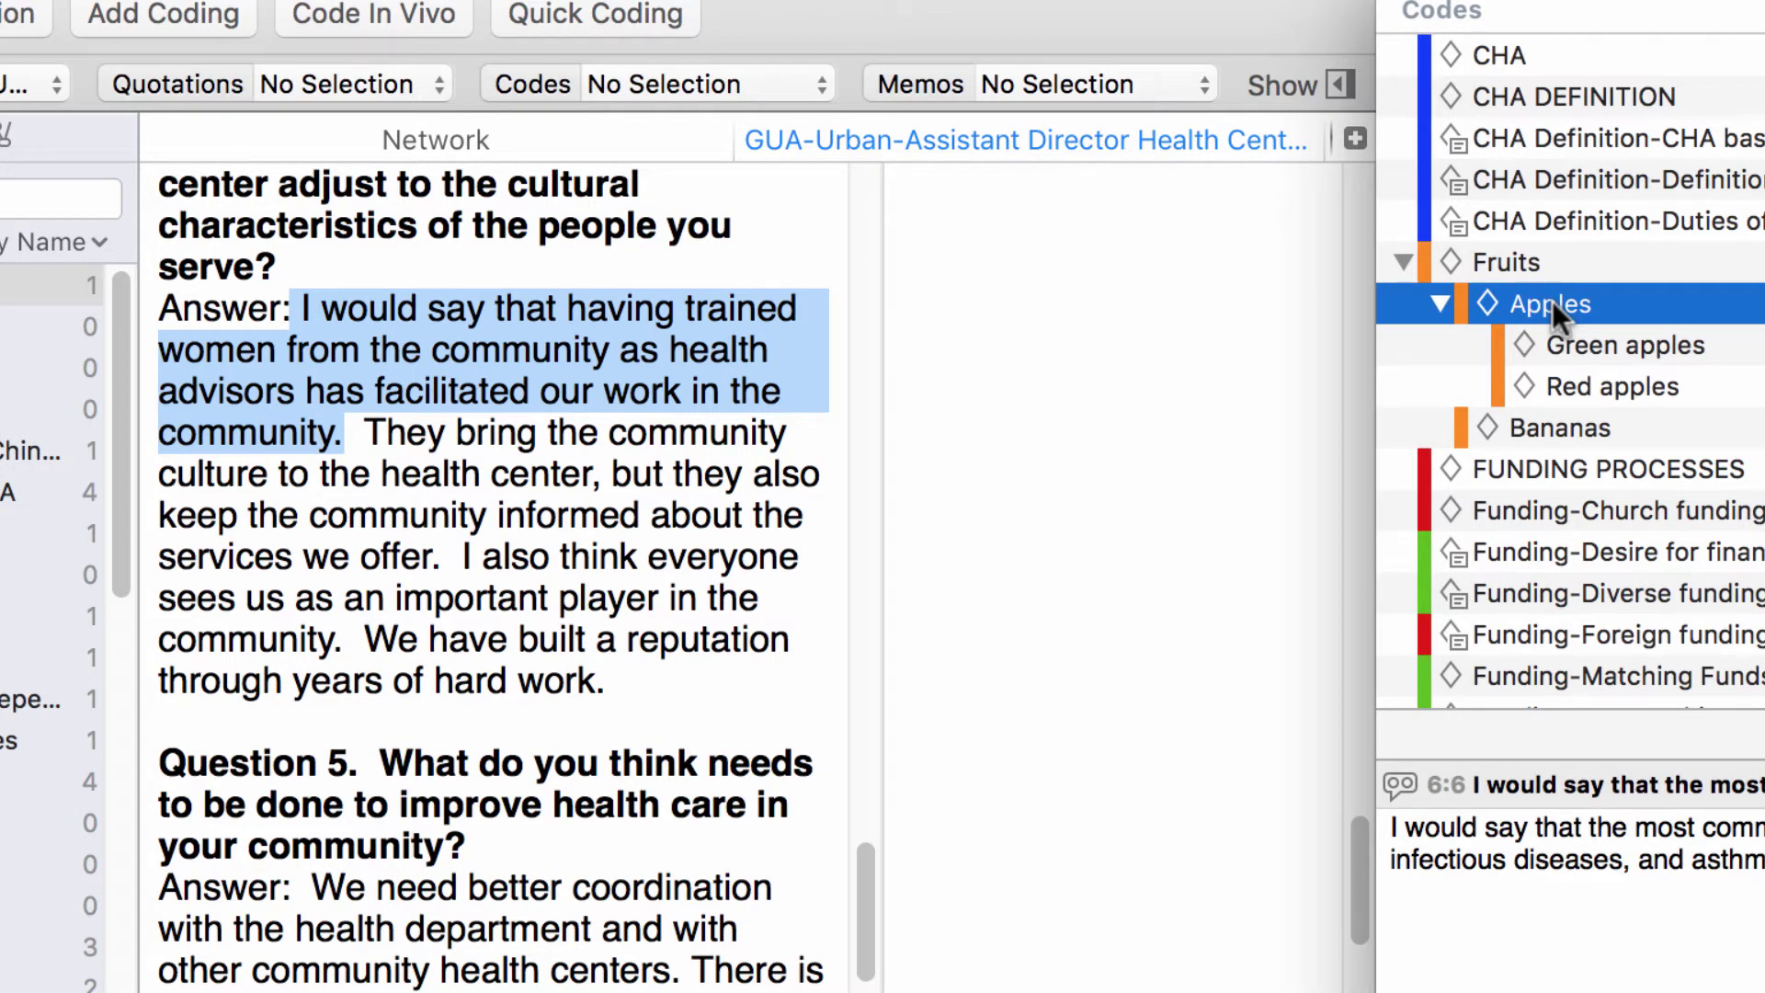
drag(1552, 300, 654, 359)
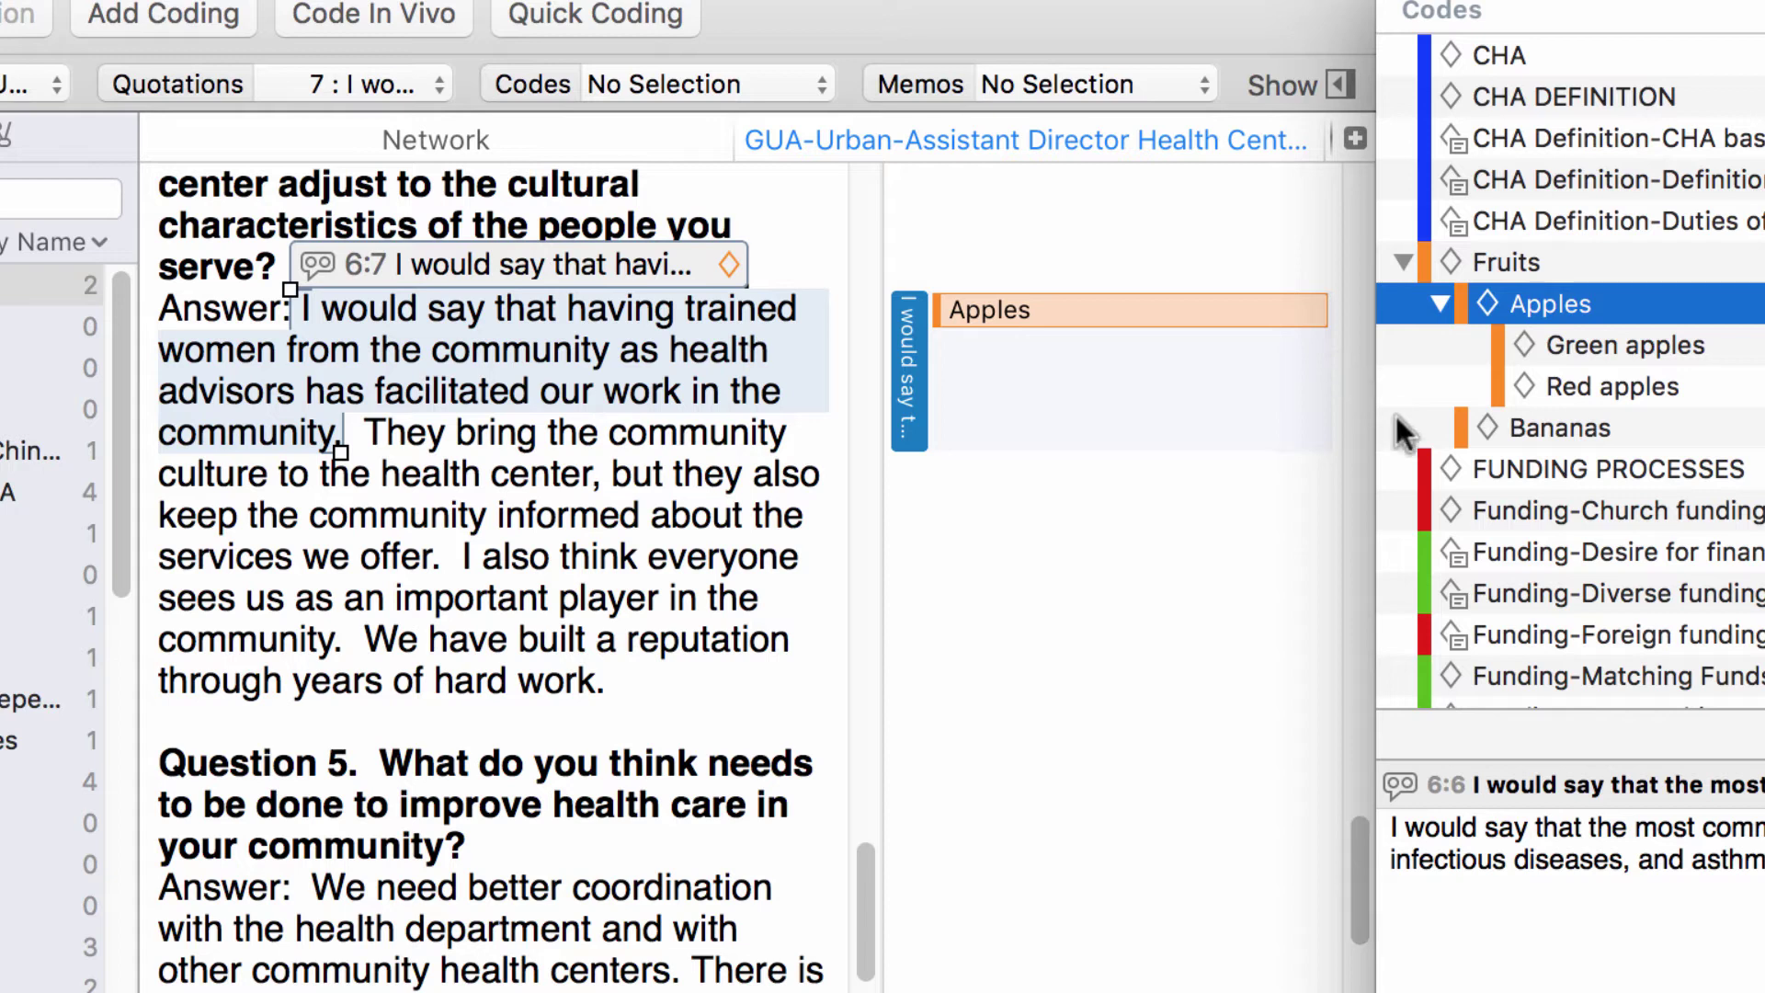
Collapse Fruits in the Code Forest and open a Code Tree for the Fruits code from the code list
click(1403, 262)
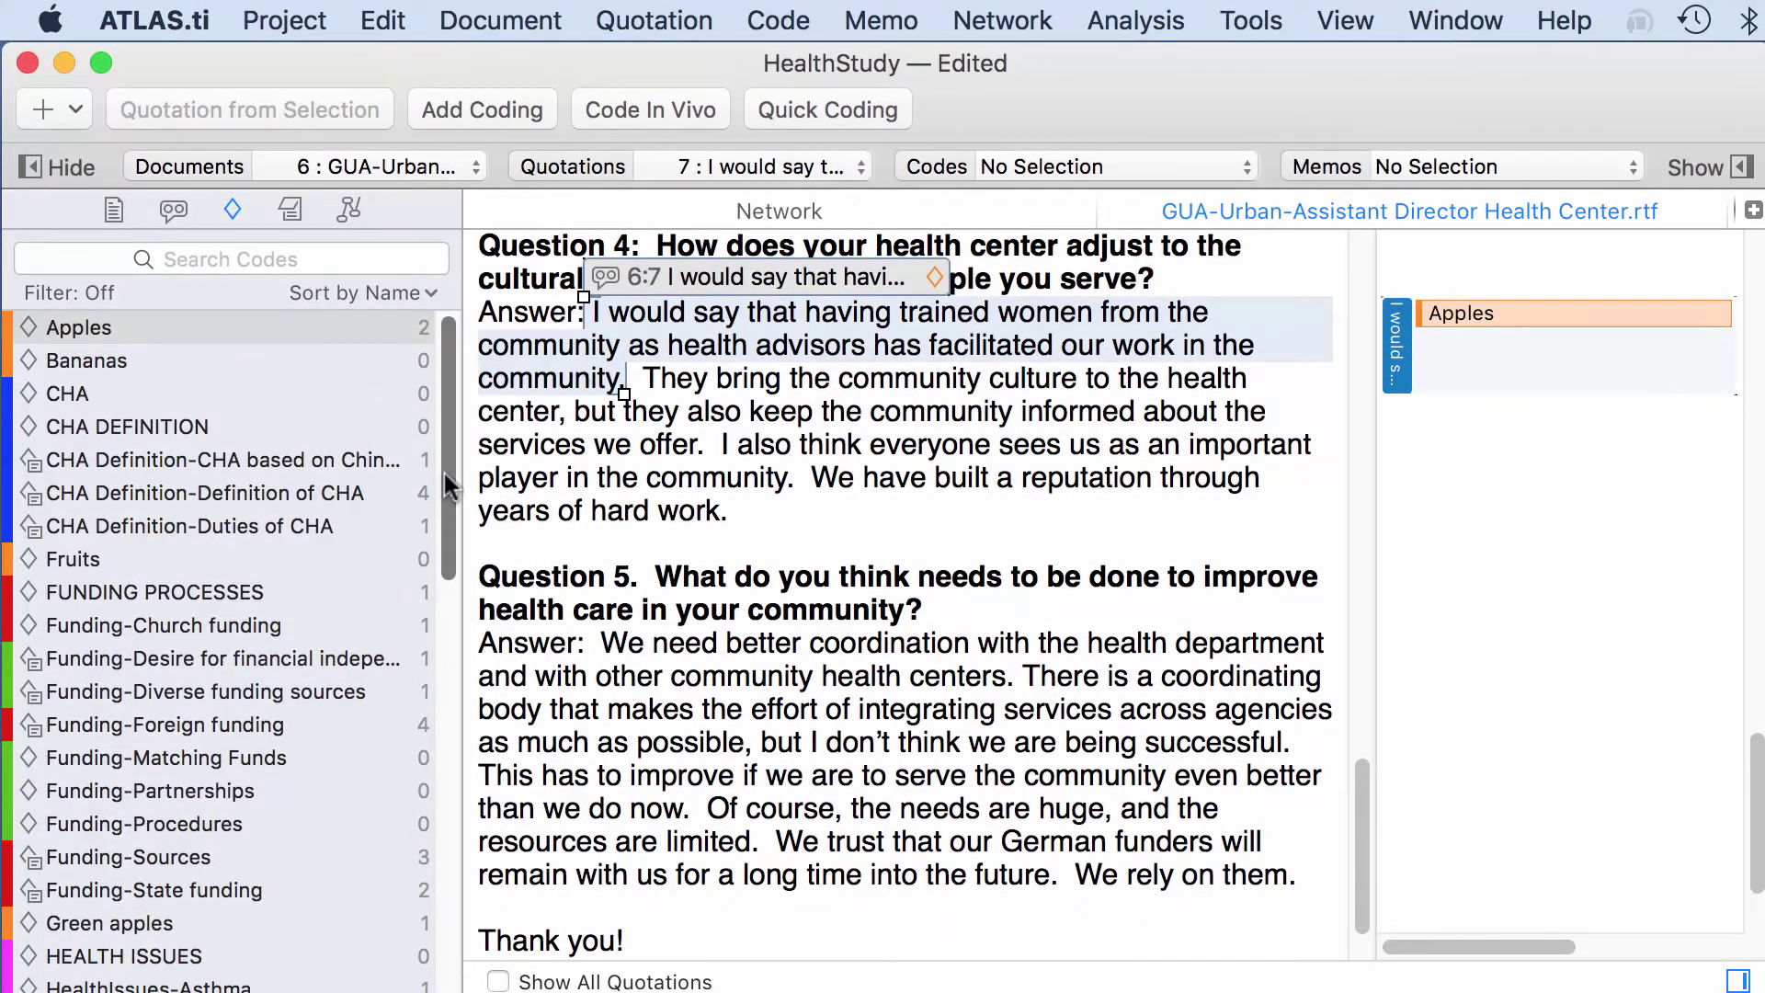
scroll(170, 552, down, 5)
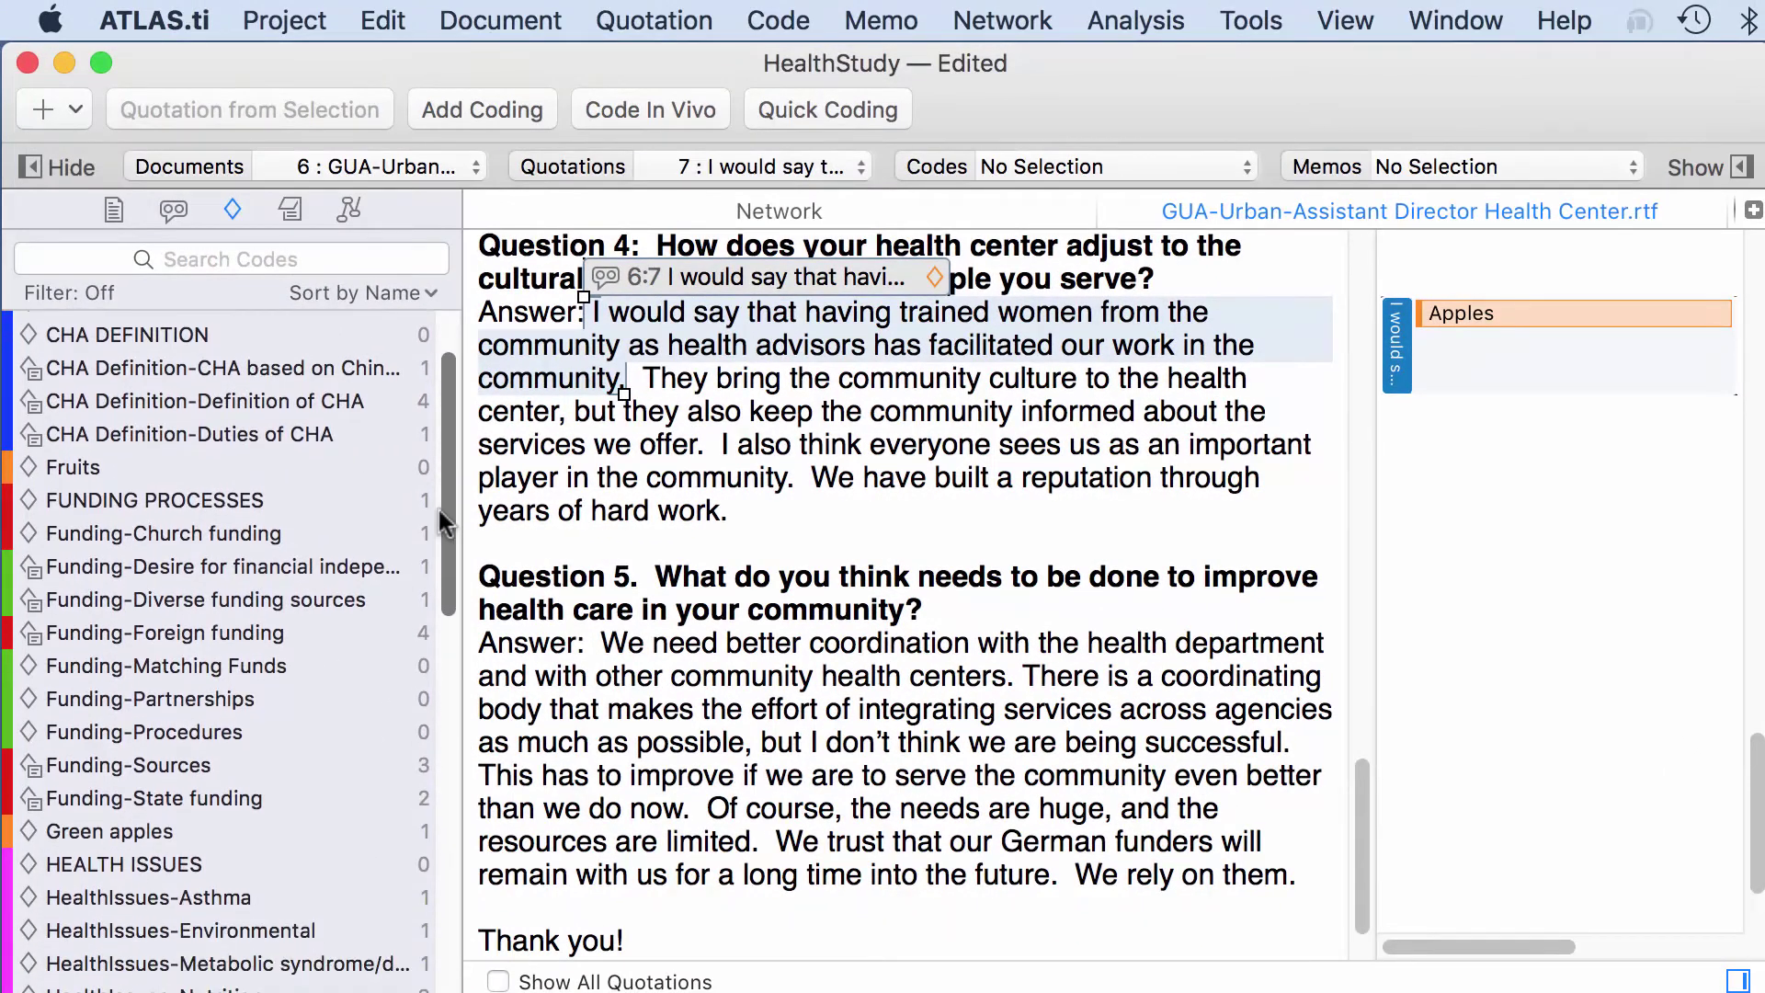
scroll(438, 541, up, 4)
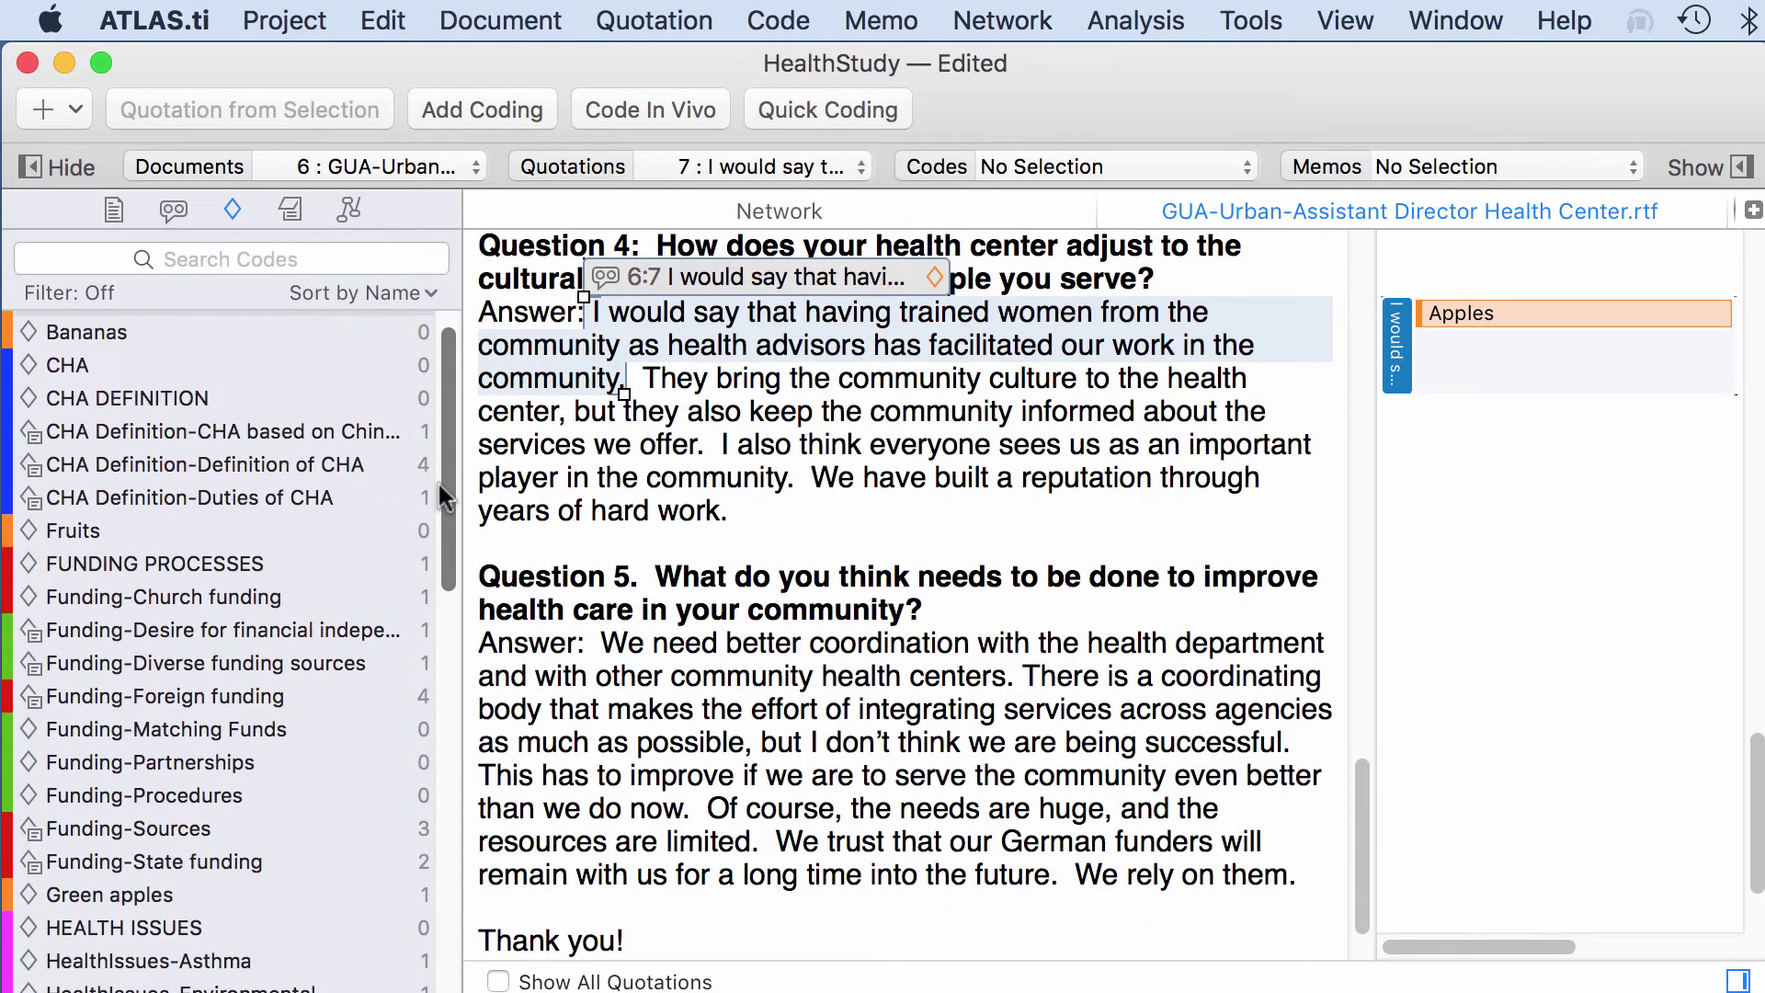
scroll(441, 497, up, 1)
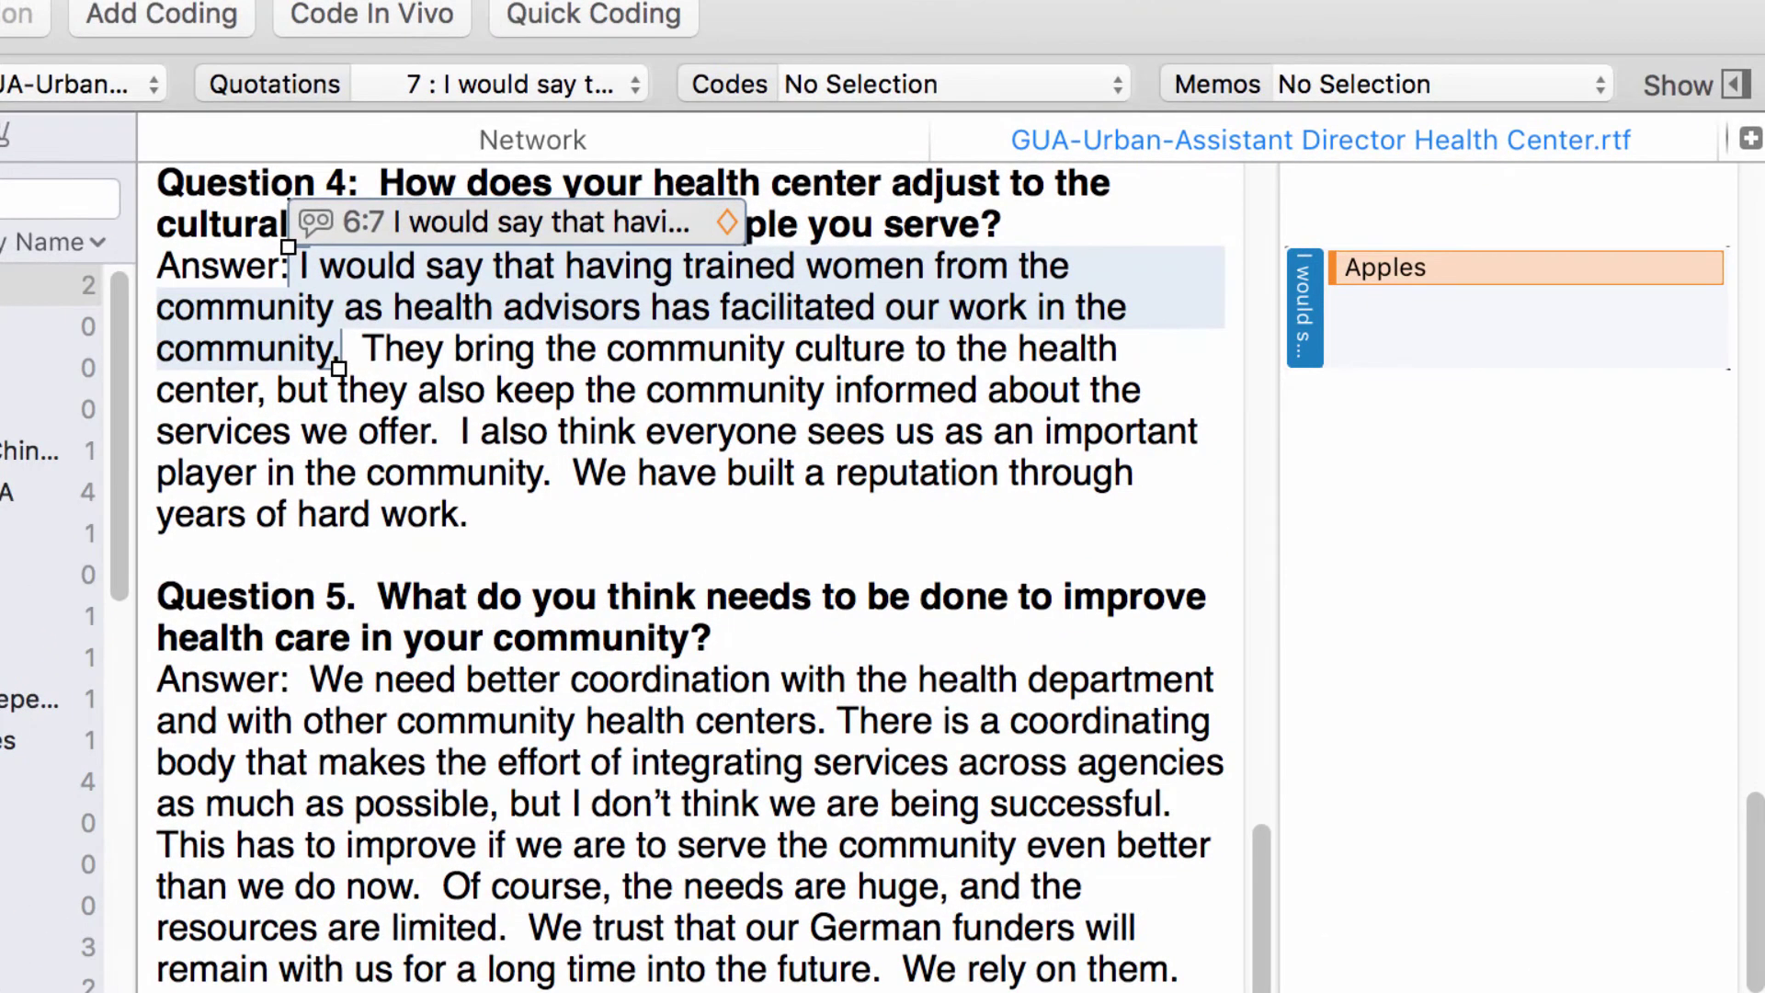
click(50, 284)
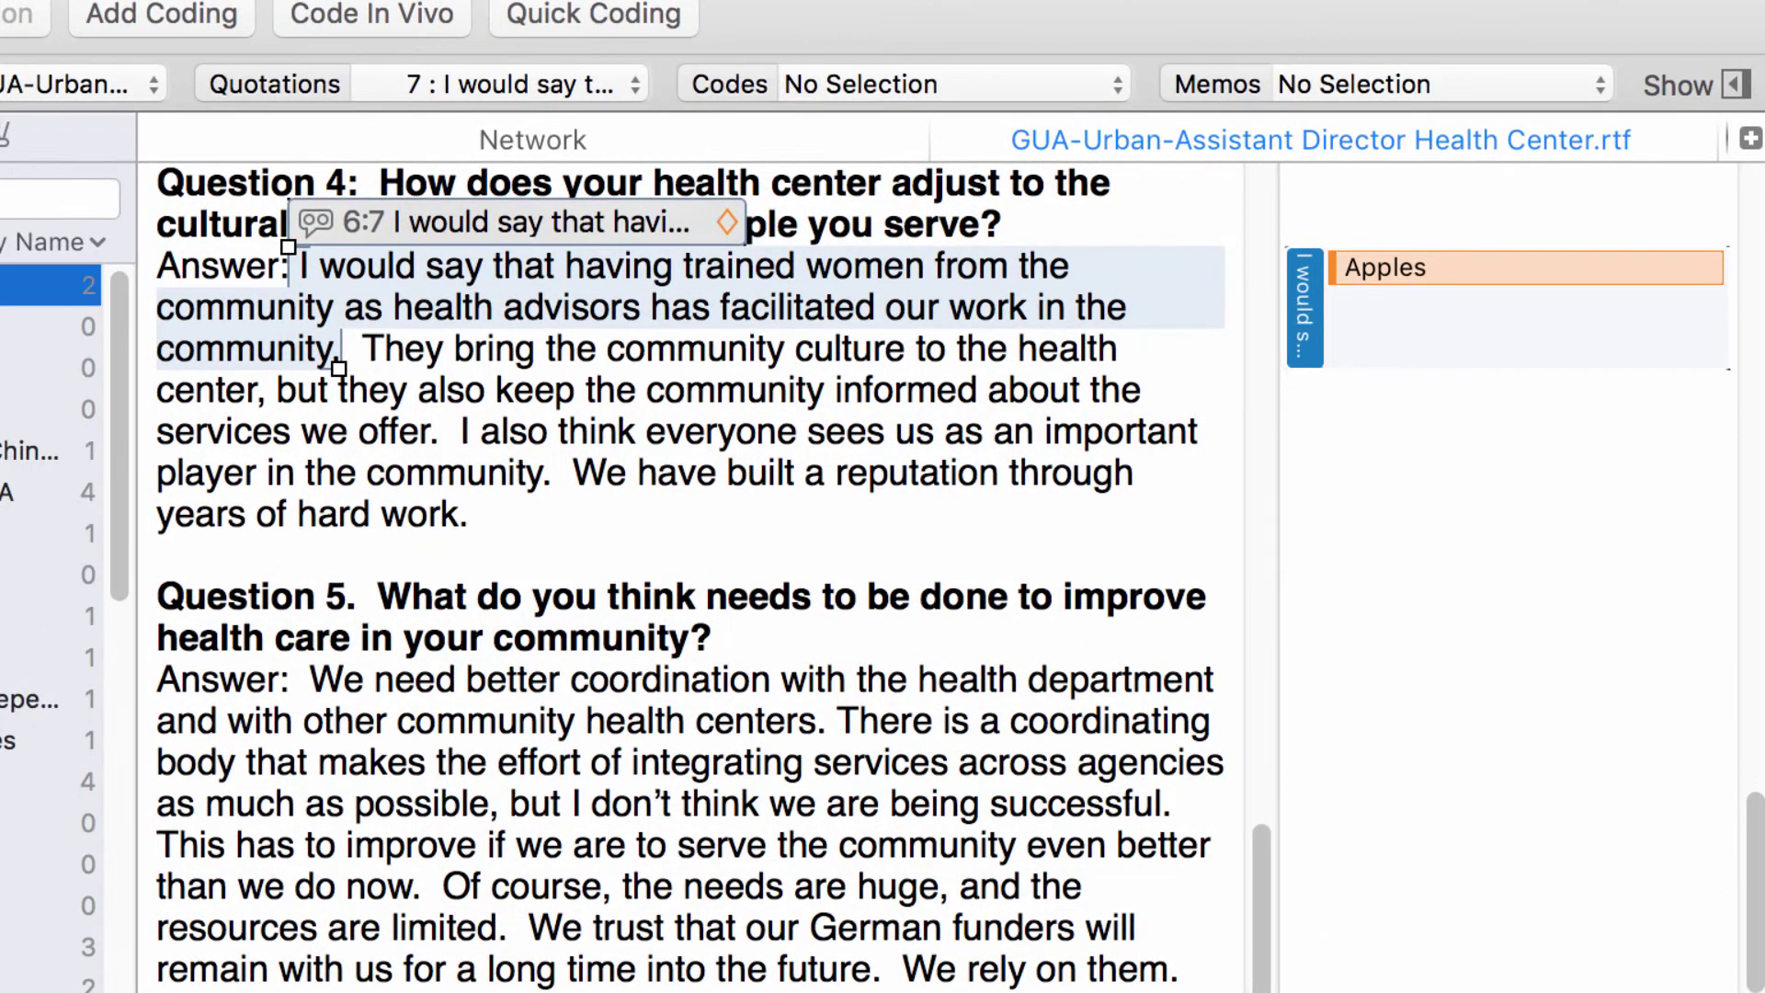
click(51, 574)
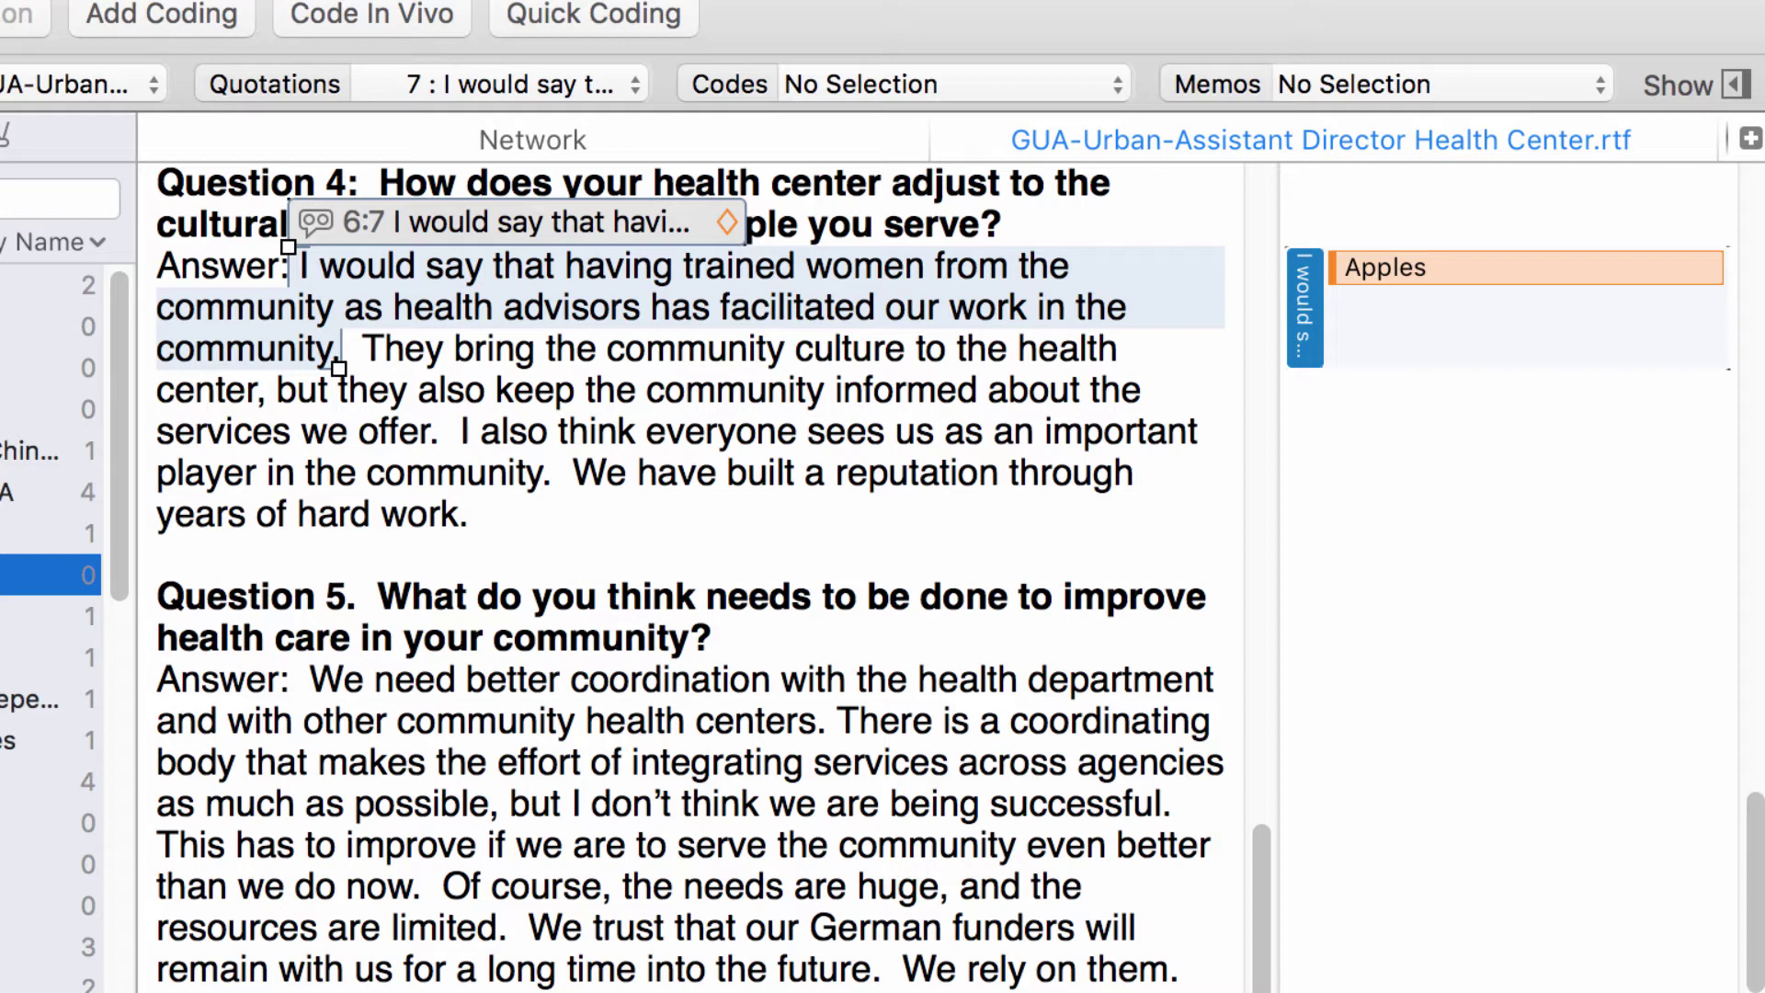
right_click(46, 574)
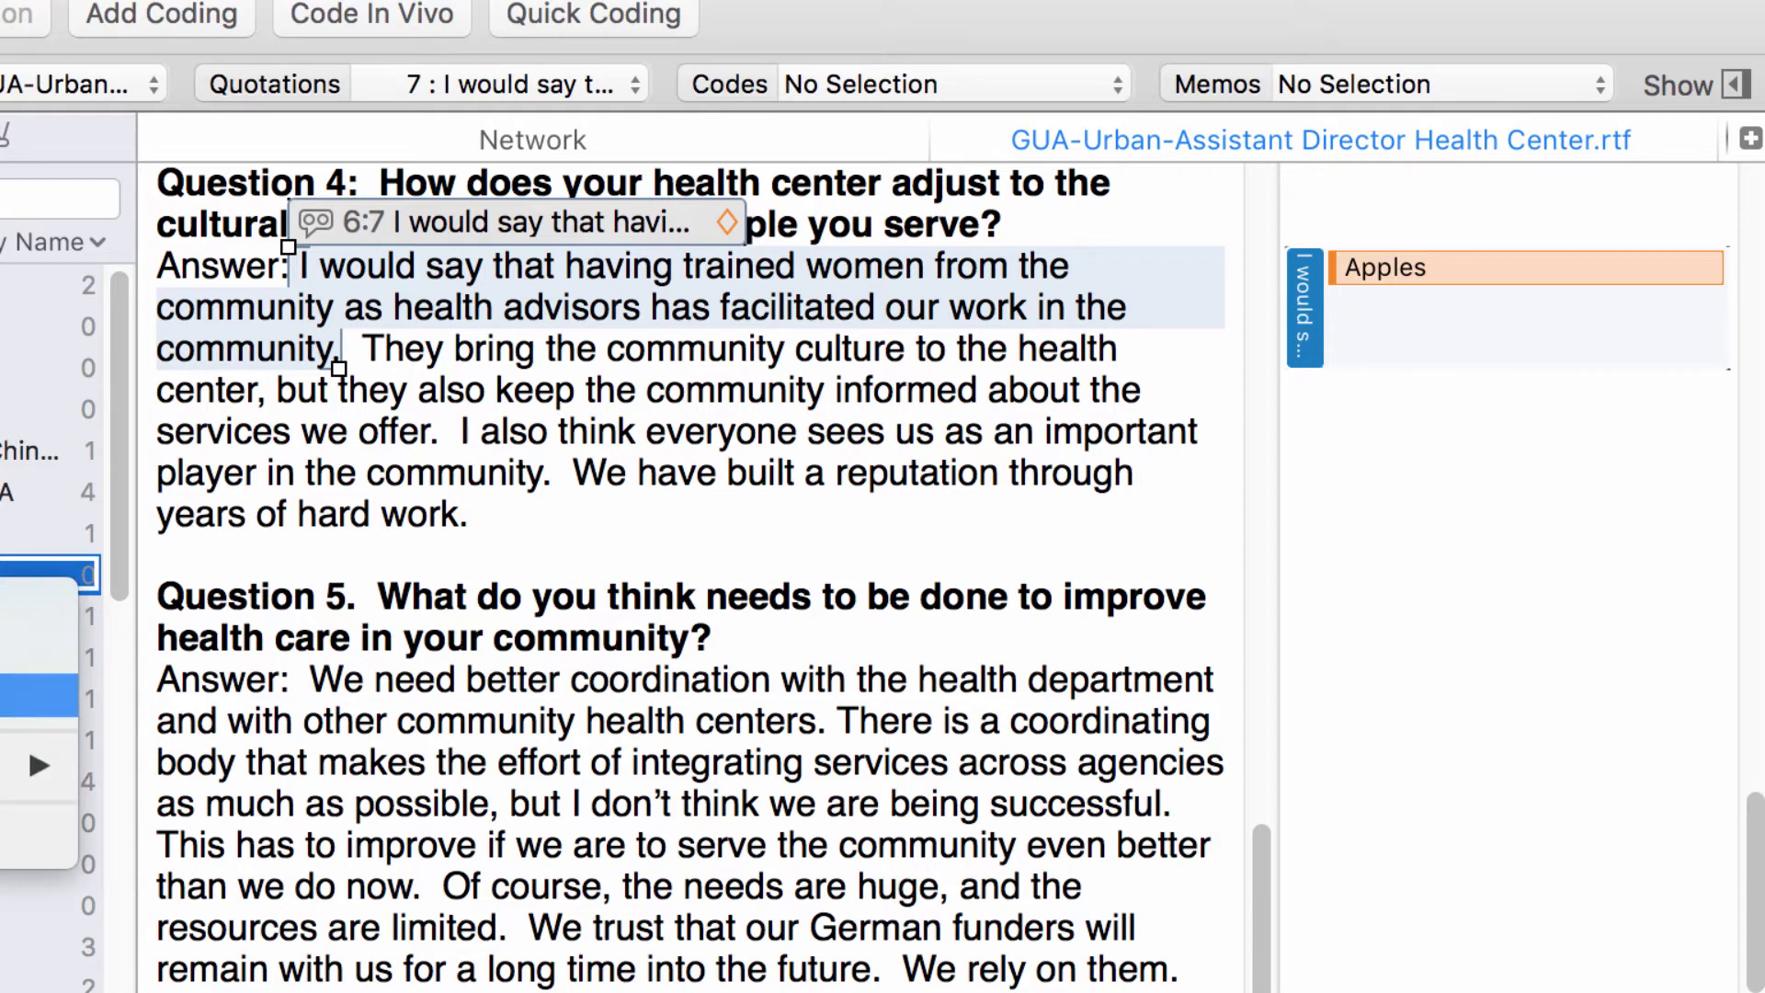
click(37, 696)
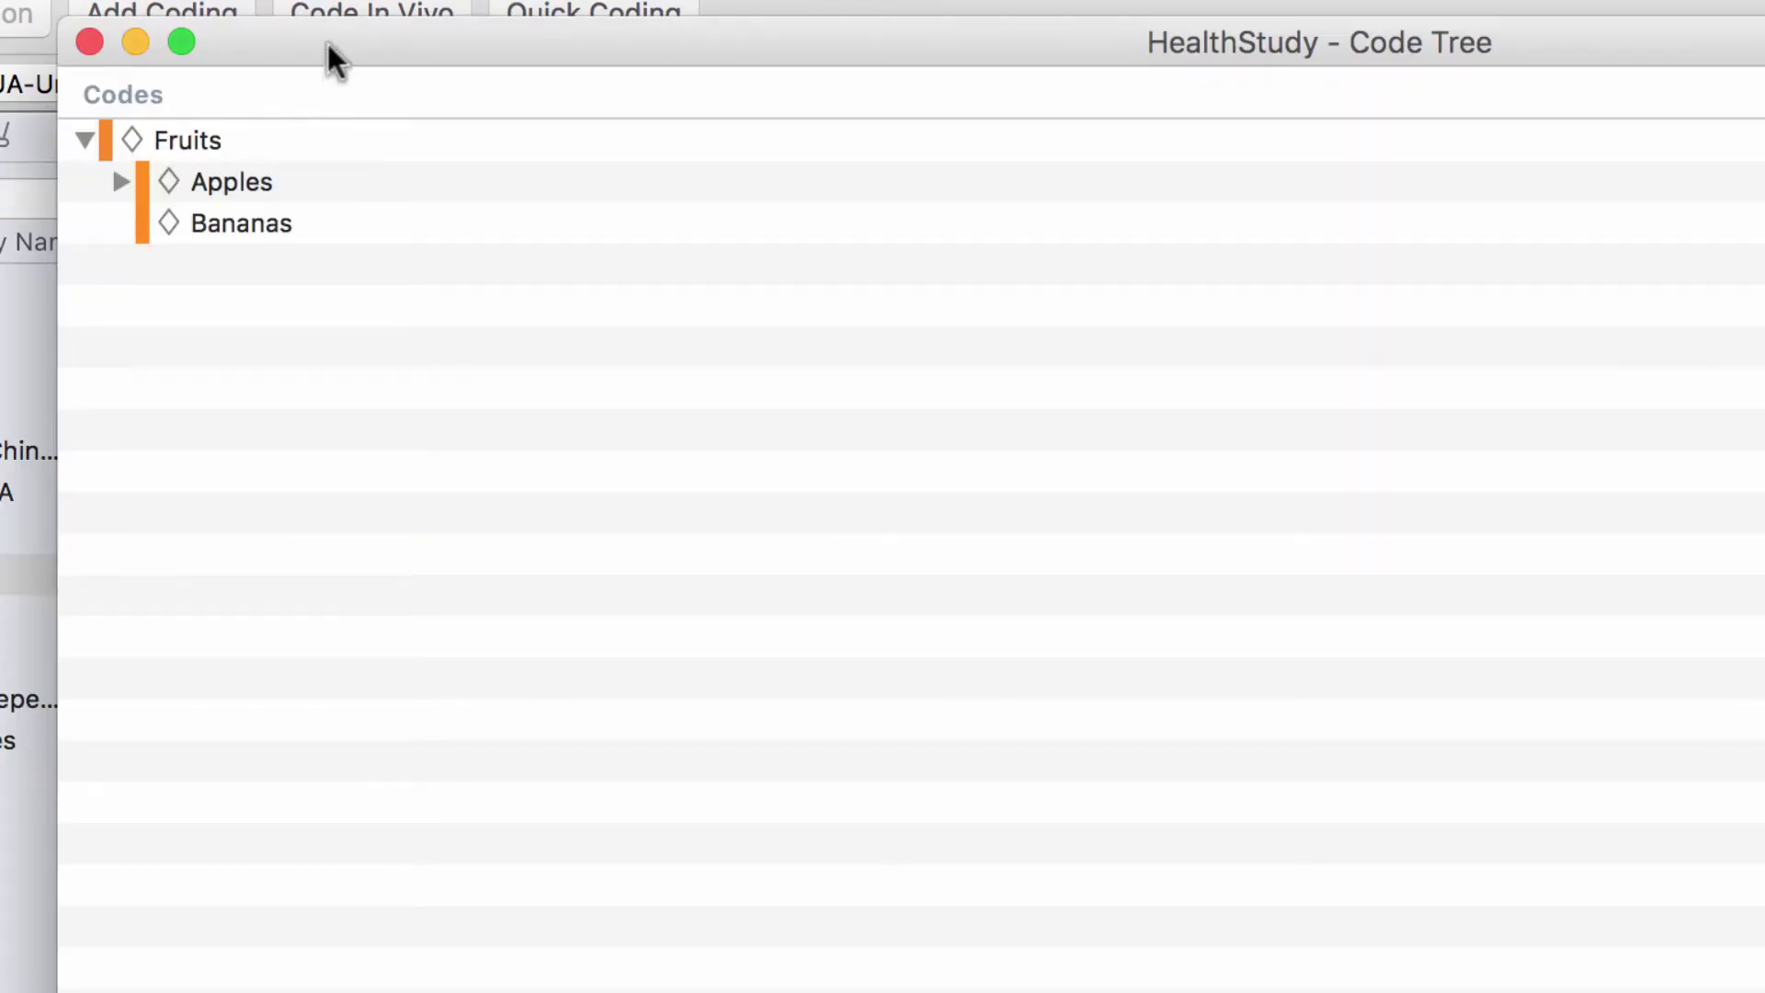
Place the Code Tree window beside the narrowed document window and collapse its Fruits branch
mouse_move(329, 43)
mouse_down()
mouse_move(871, 70)
mouse_move(1713, 76)
mouse_up()
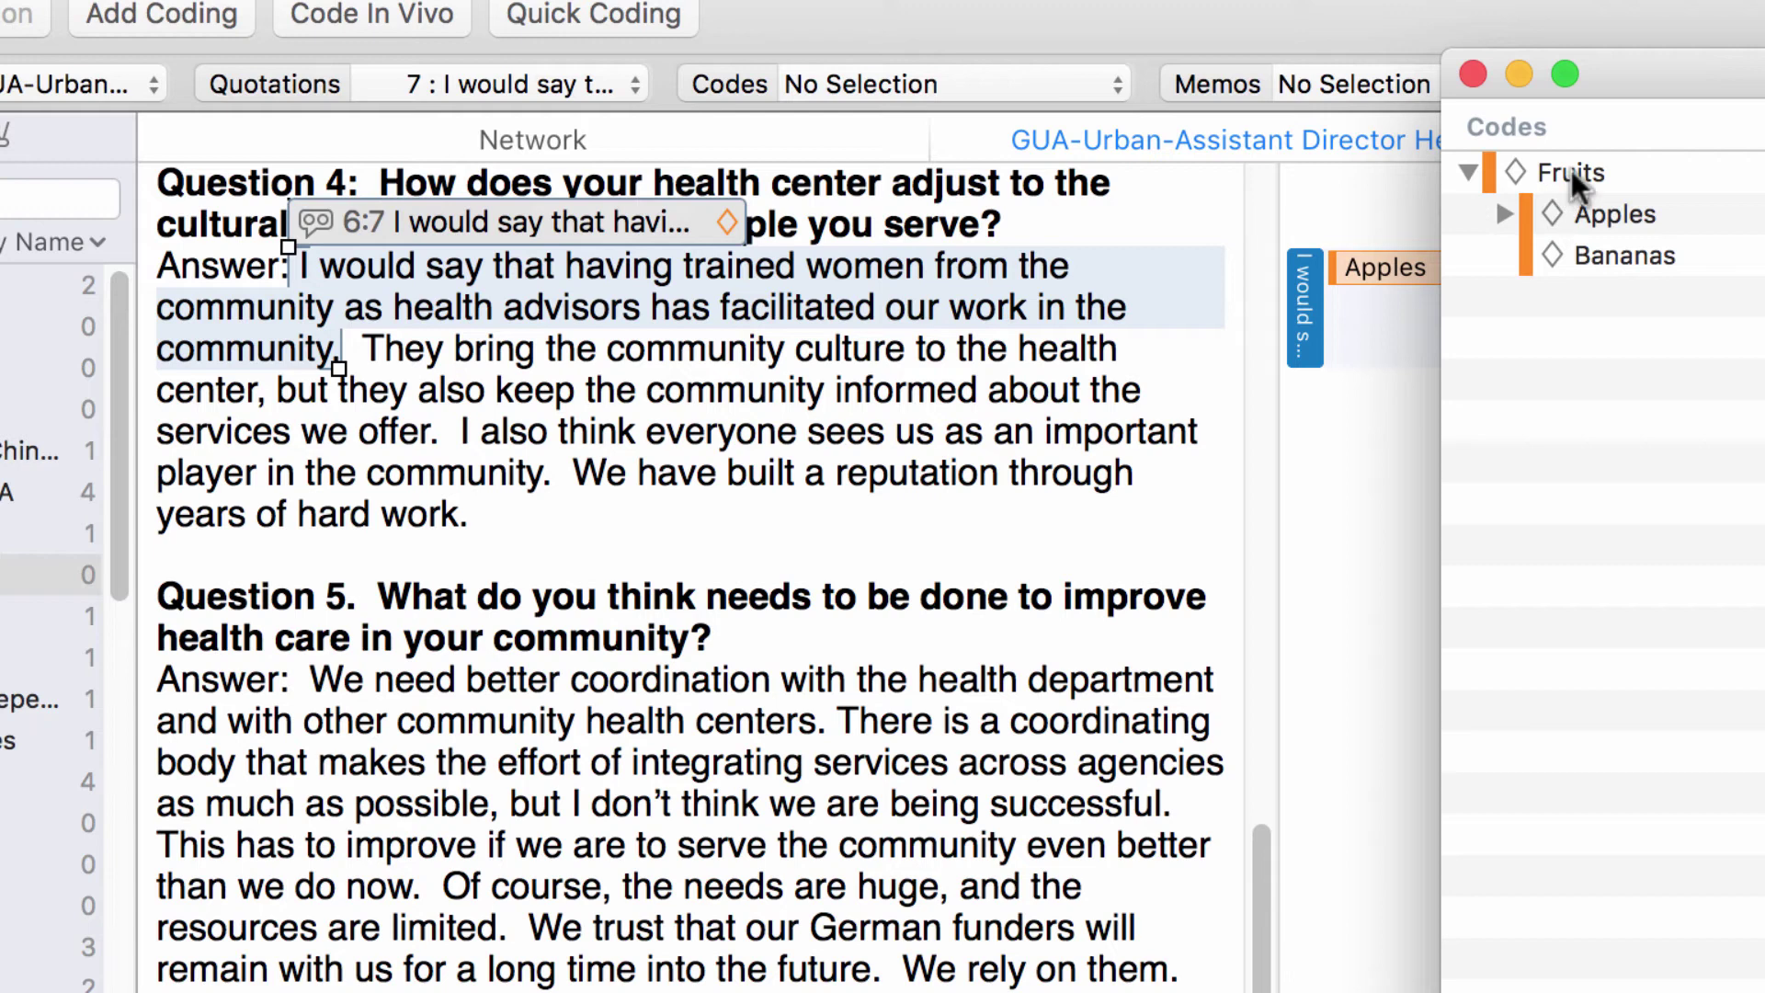
click(1570, 175)
click(1469, 173)
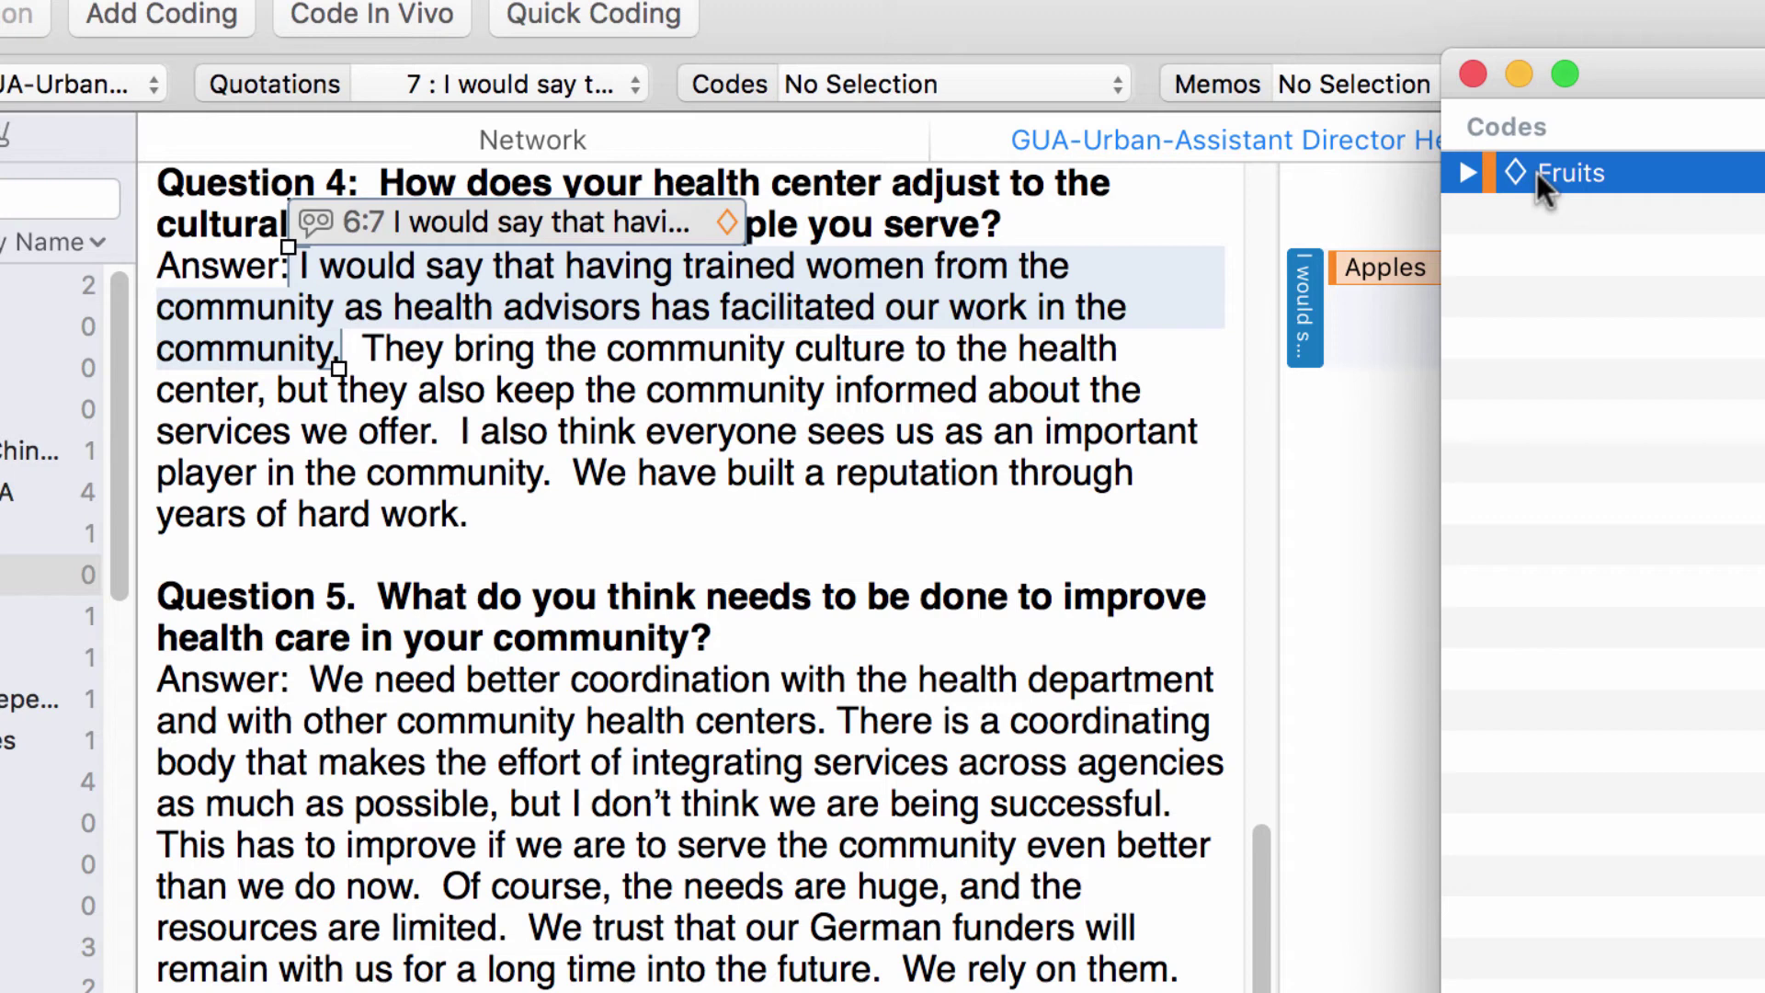
click(1266, 438)
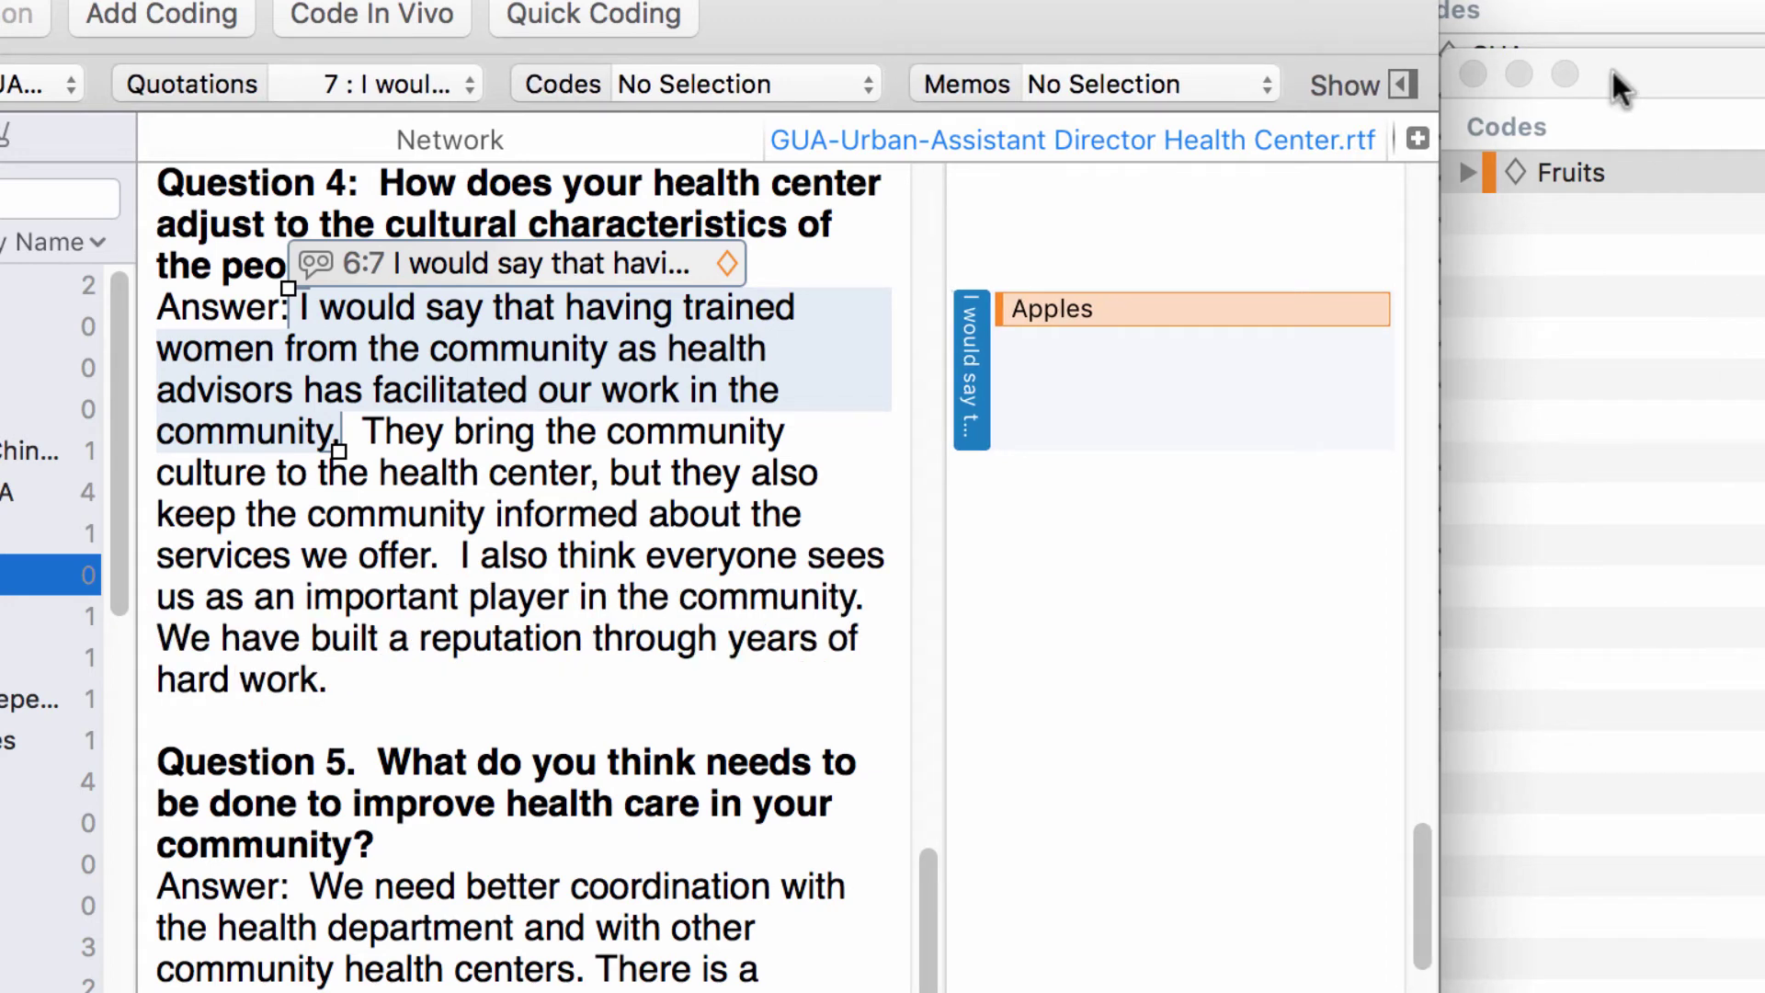
drag(1615, 86, 1613, 0)
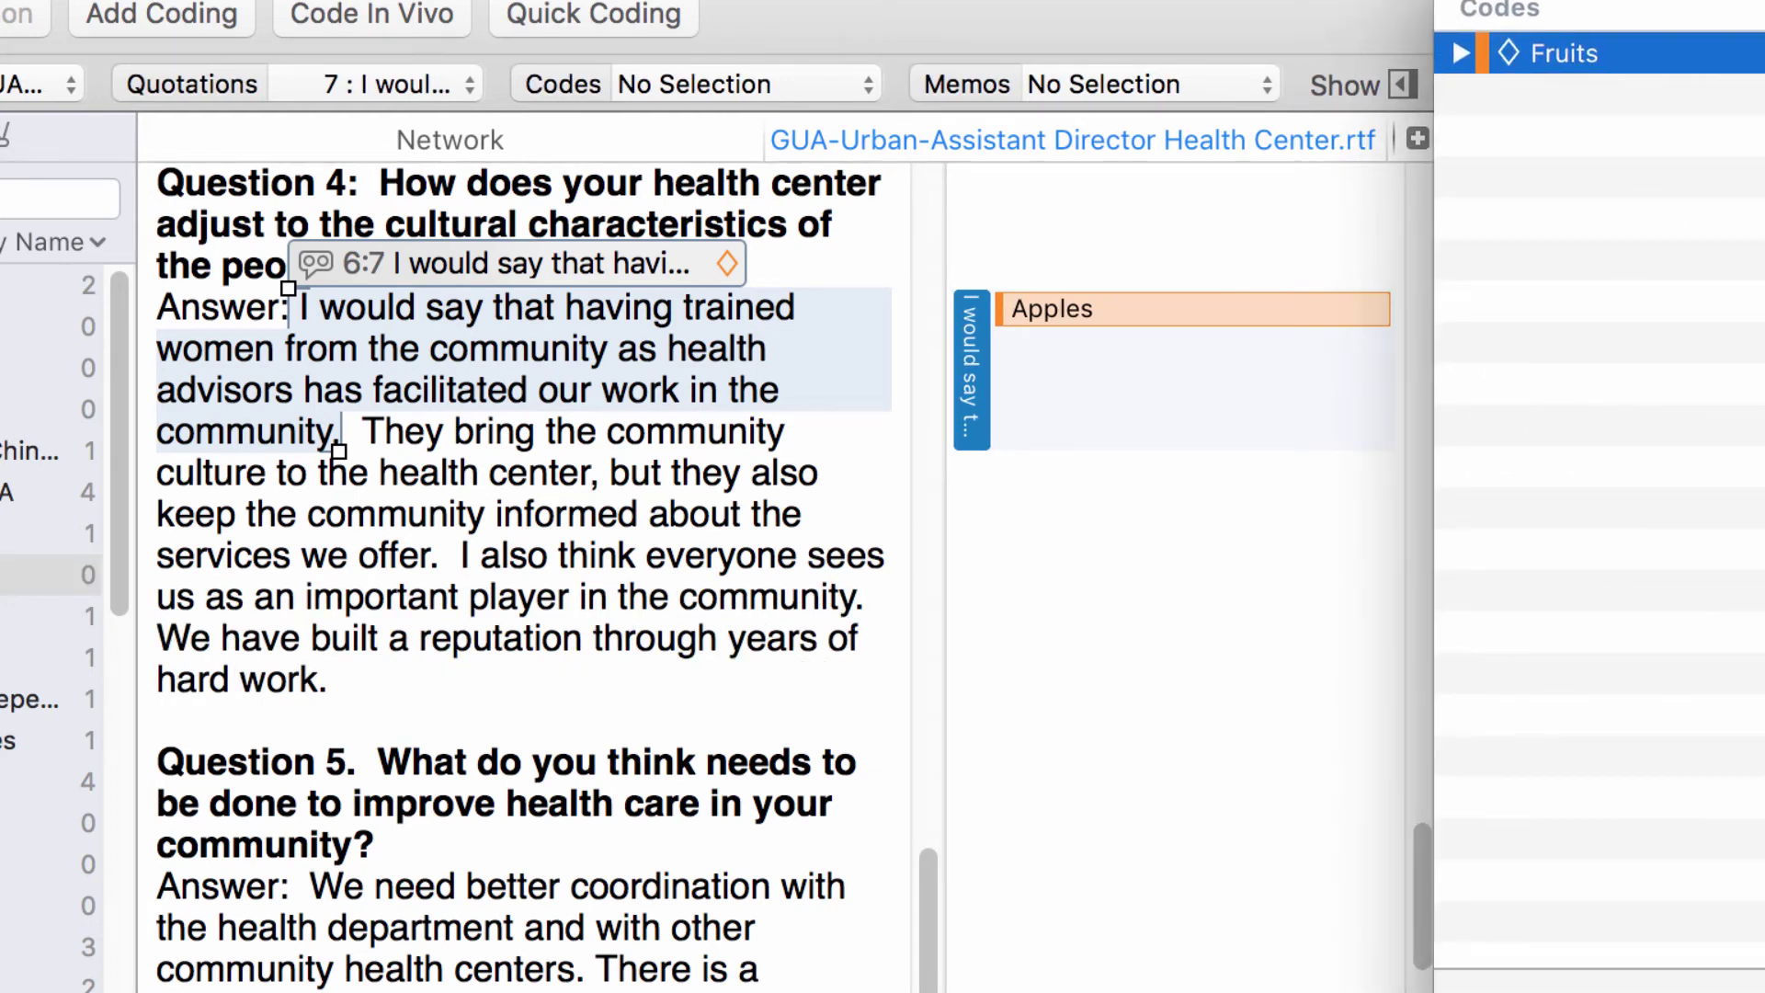
click(1401, 84)
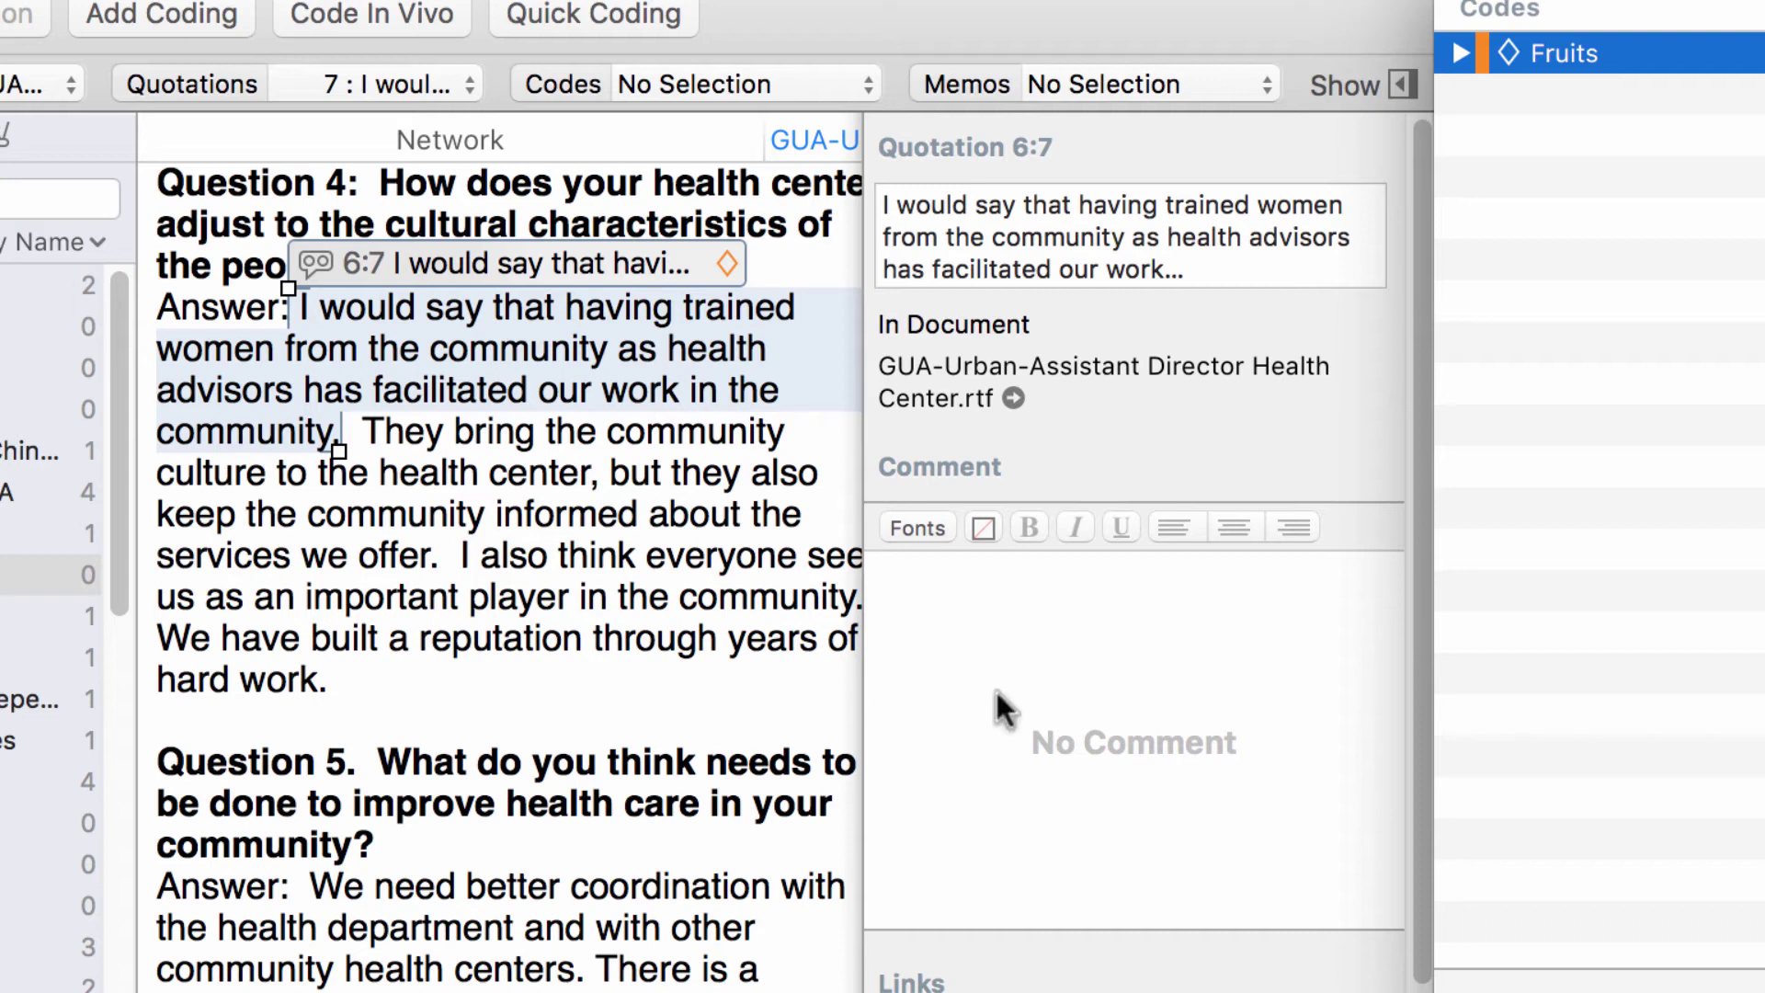
click(587, 482)
click(1353, 82)
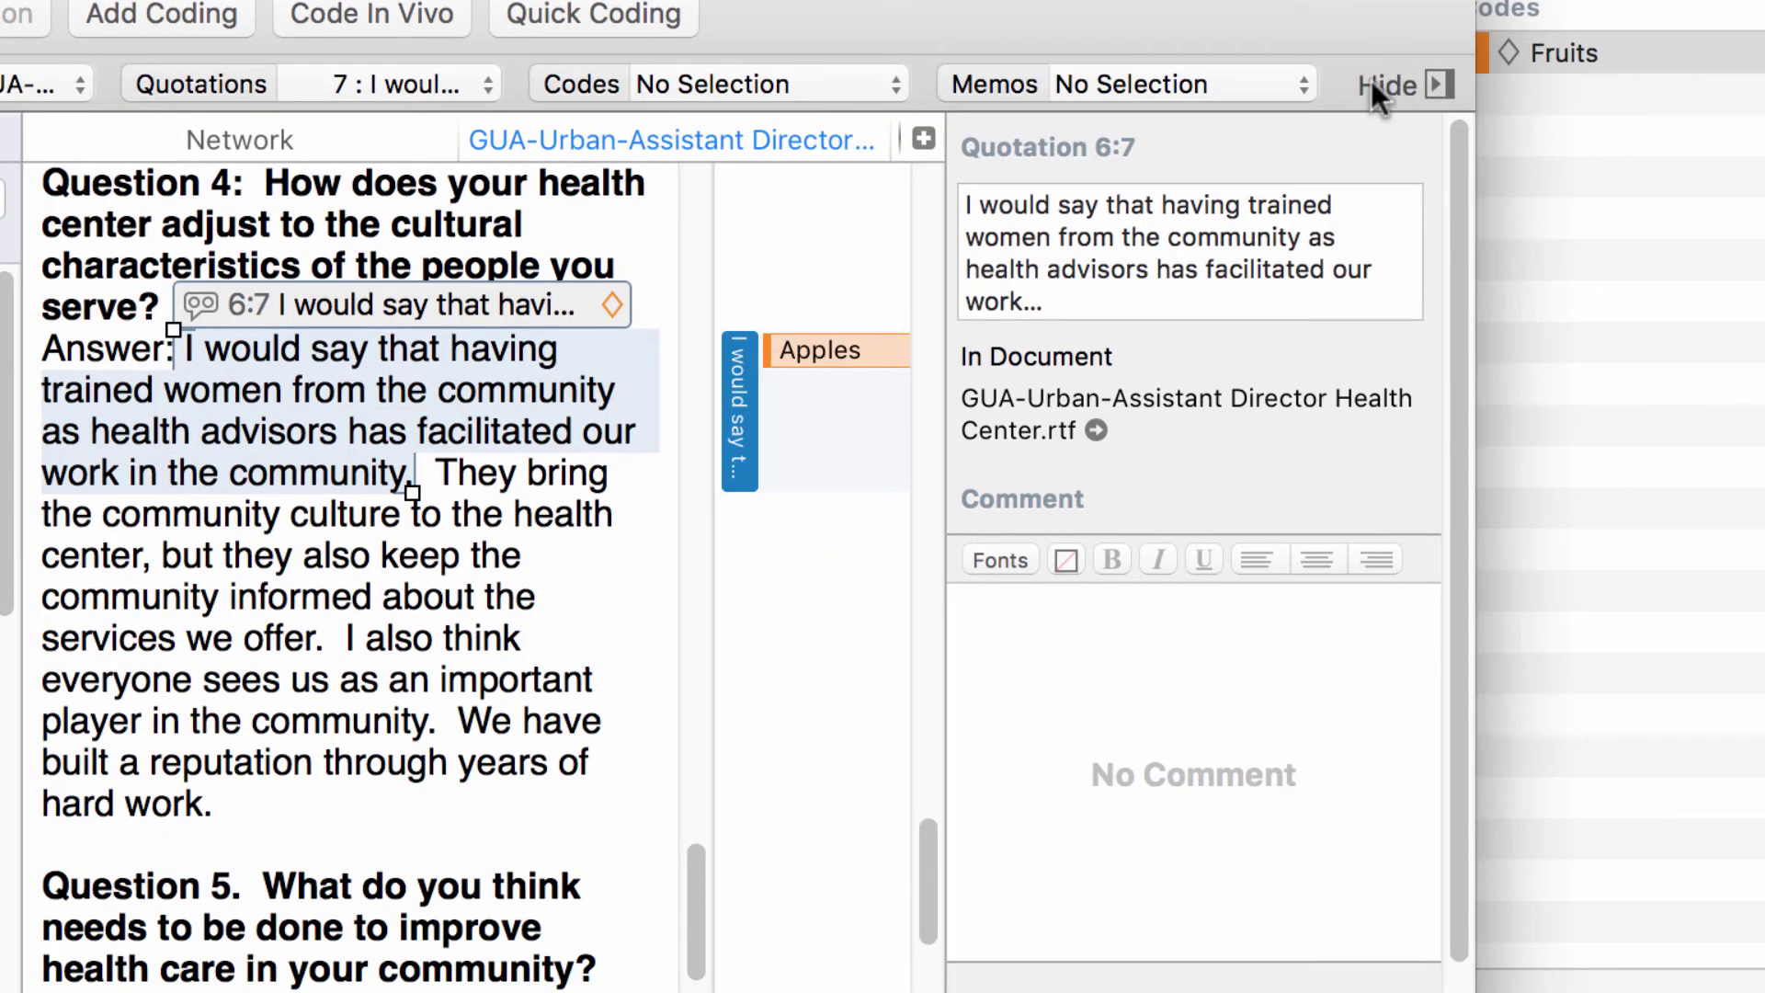
click(1371, 81)
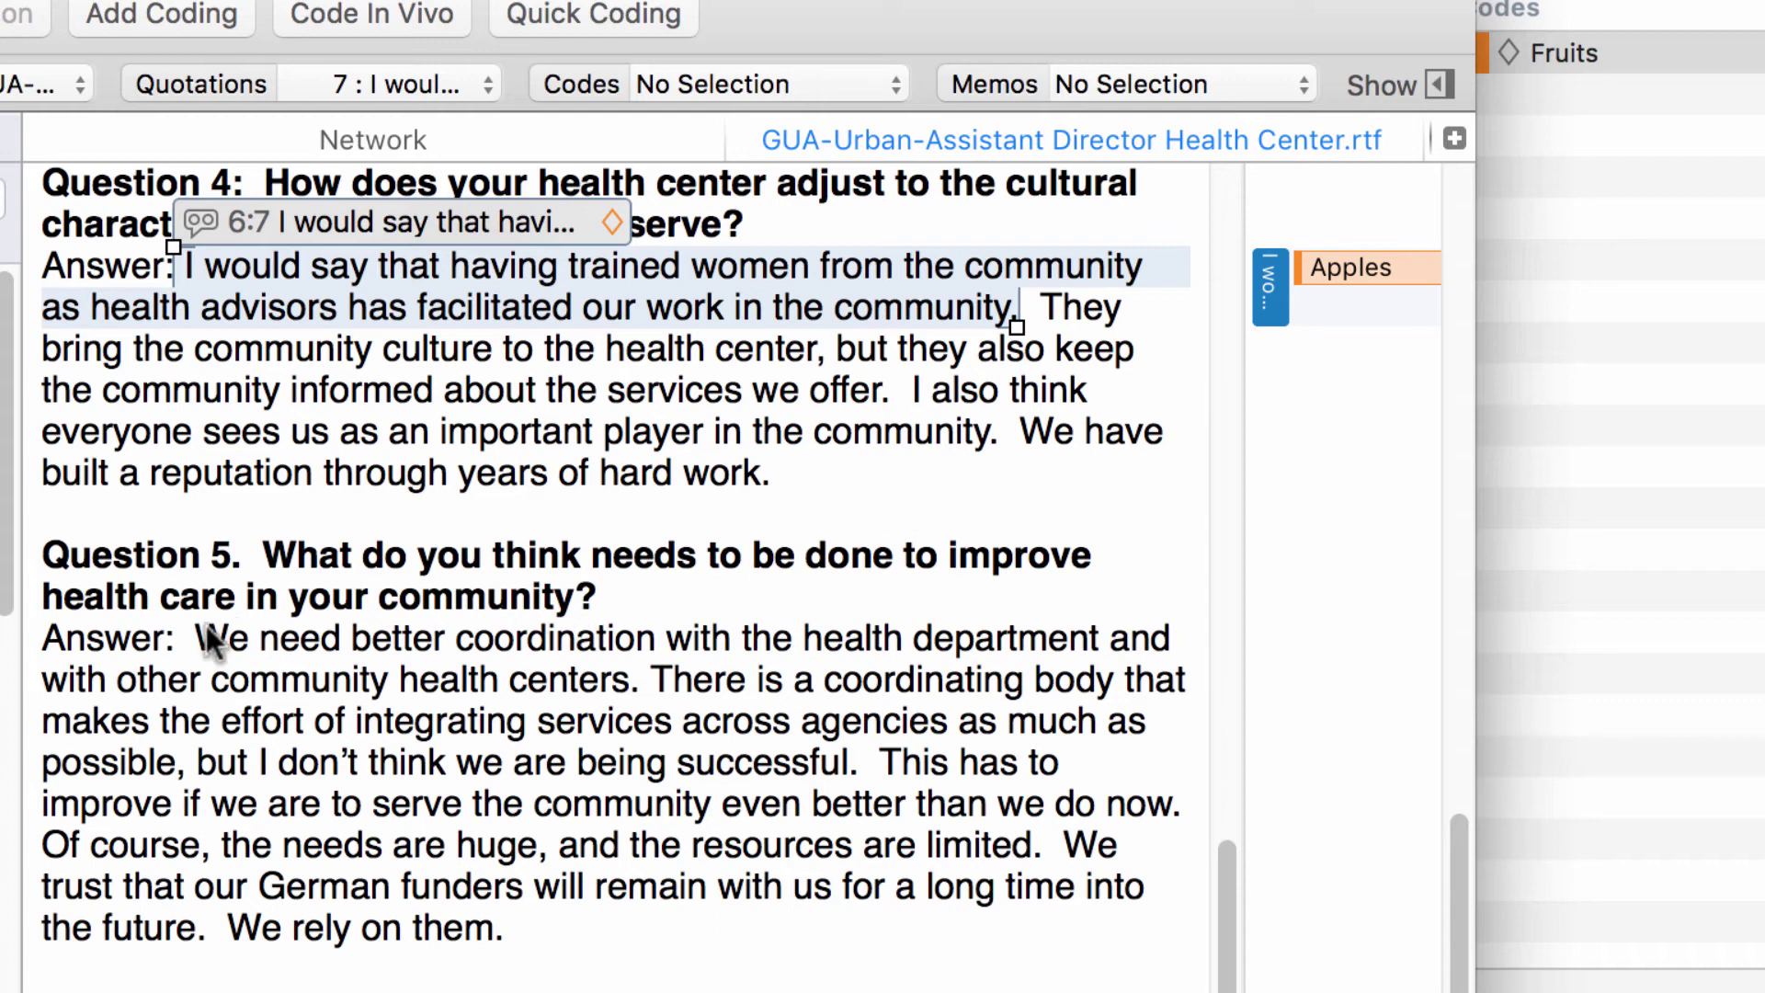
Code the first sentence of the Question 5 answer with Bananas, taken from the expanded Fruits branch of the Code Tree
drag(196, 637, 630, 691)
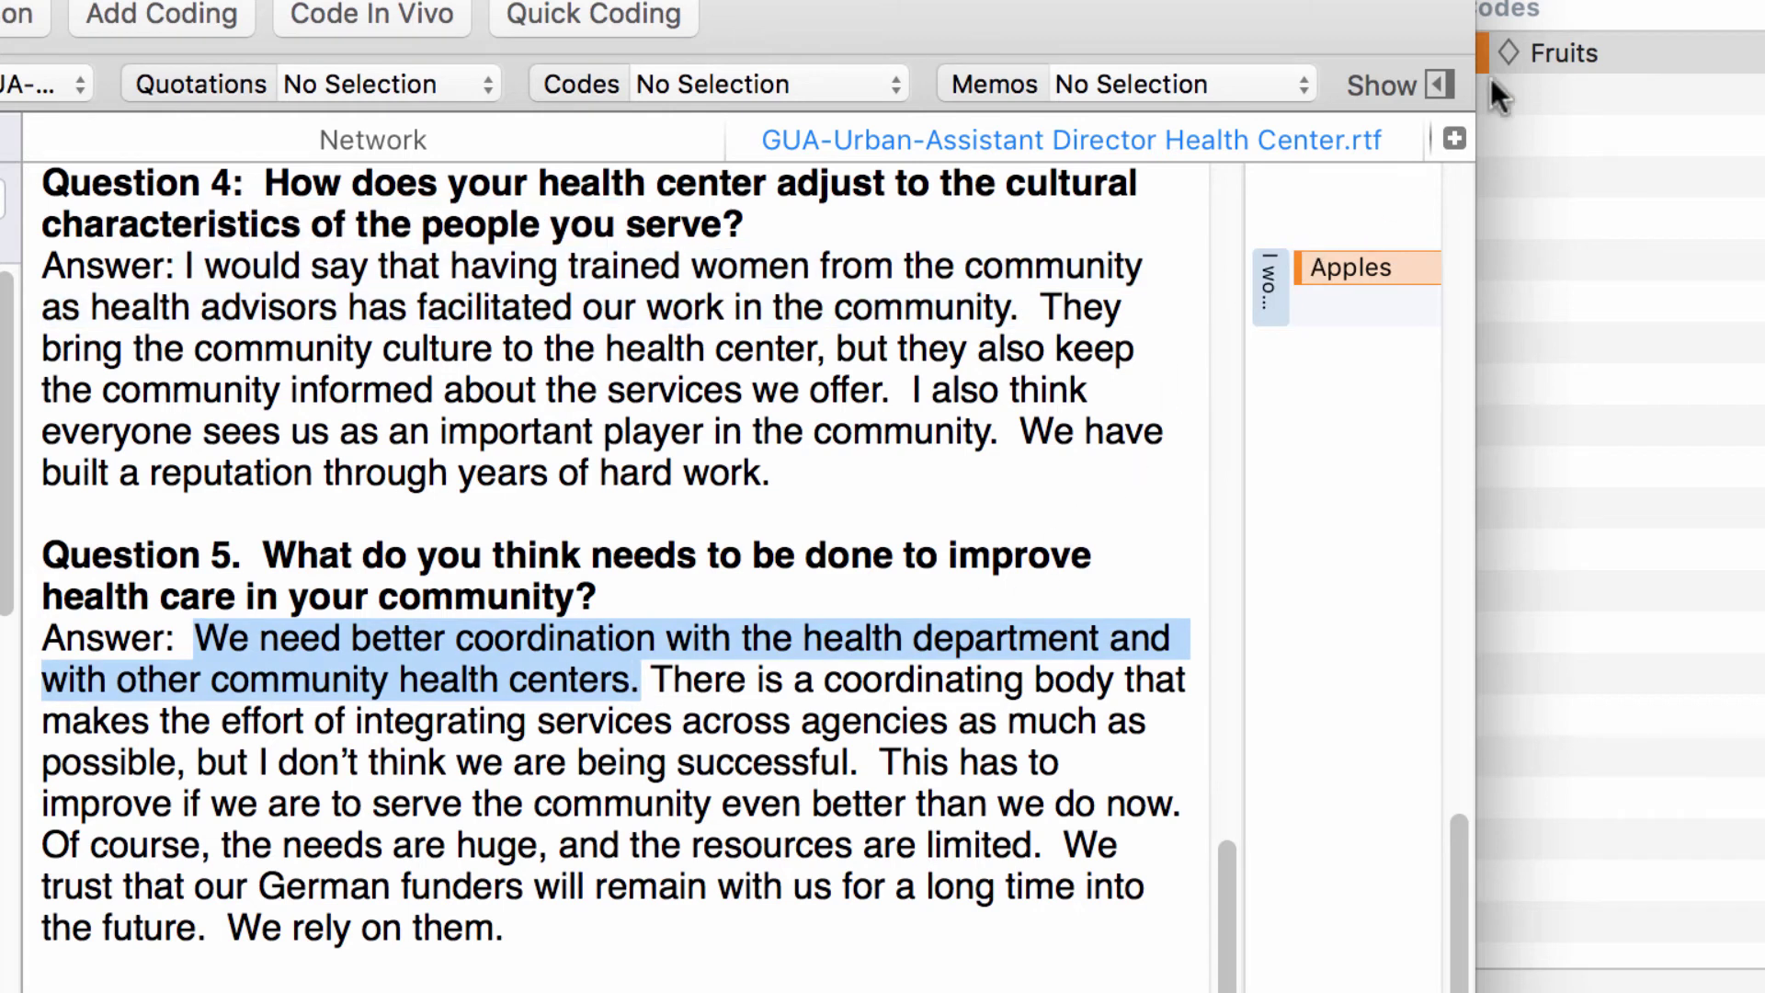
click(1577, 7)
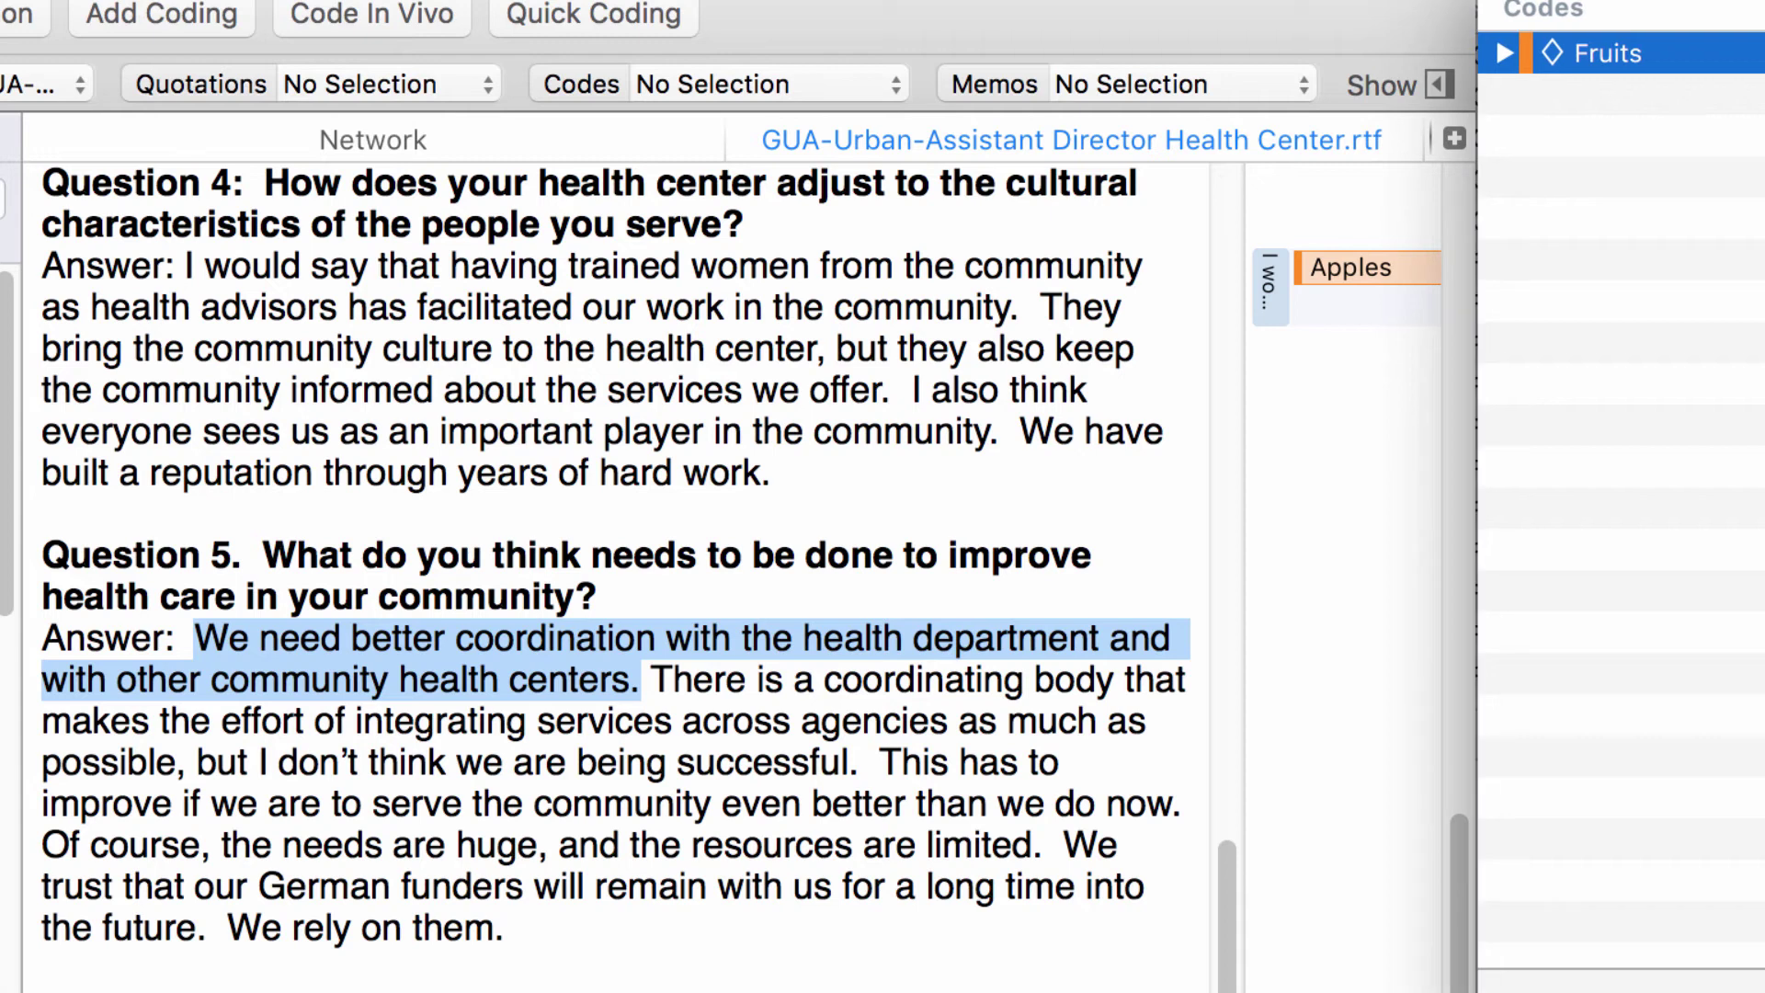
click(1503, 52)
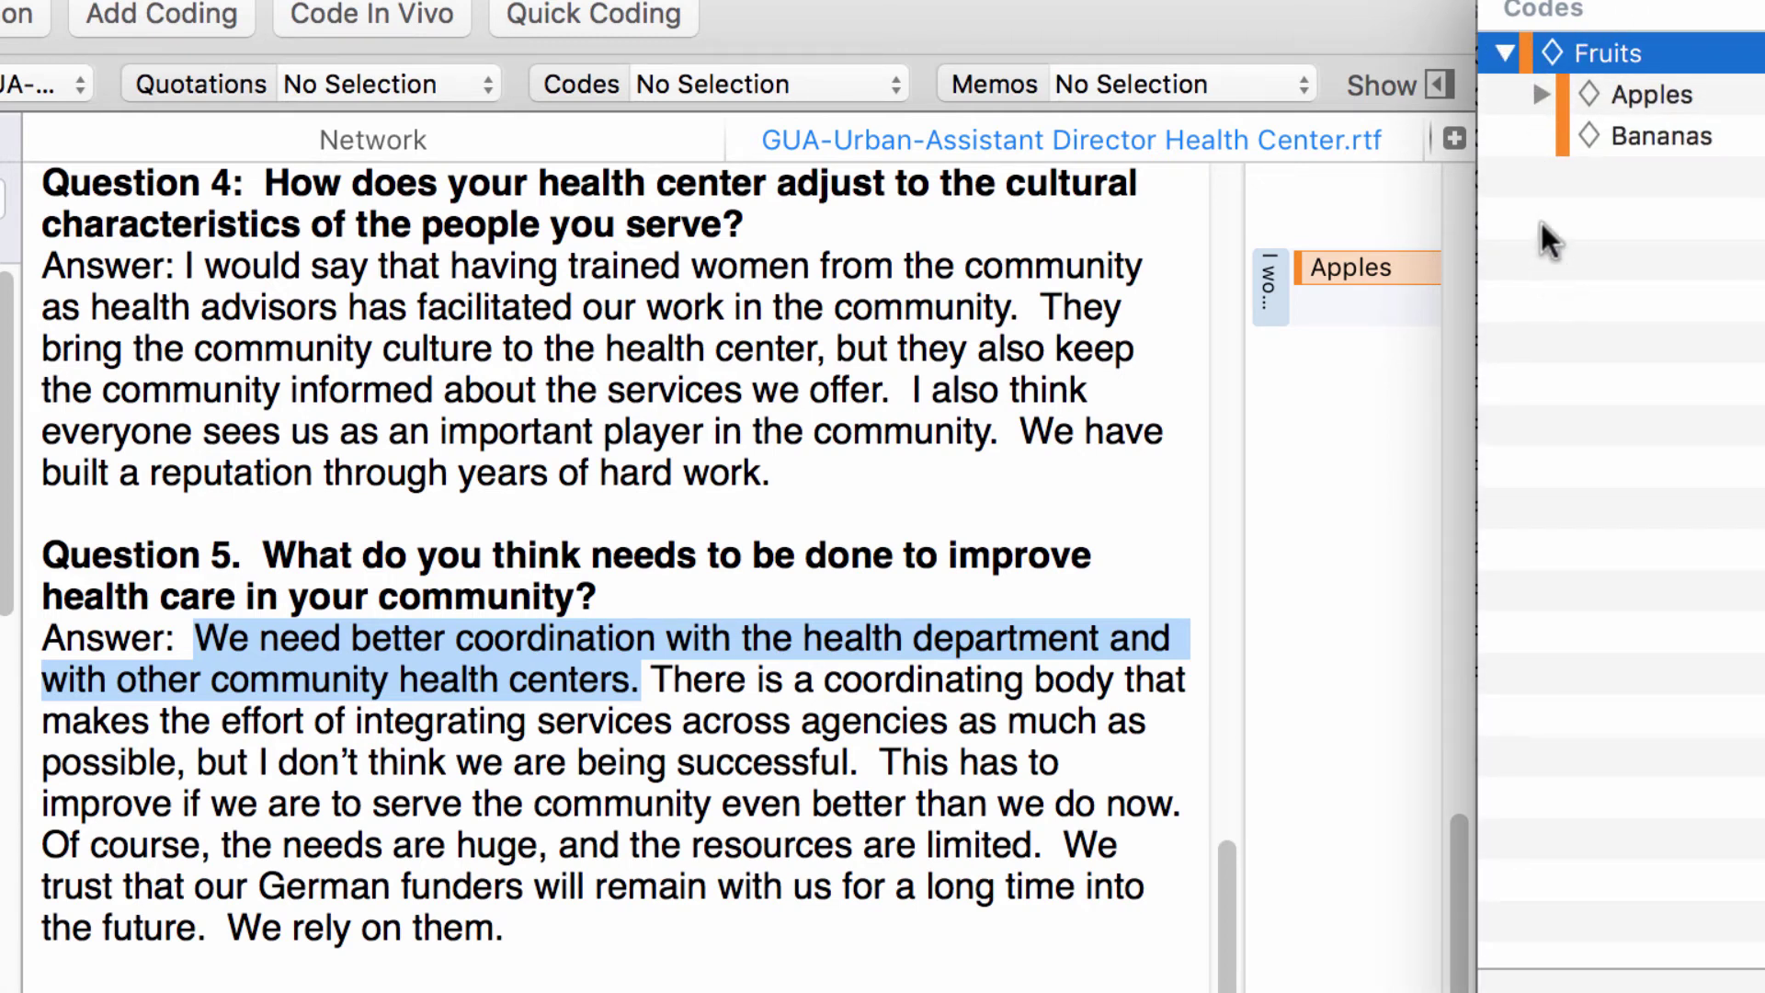
click(1604, 135)
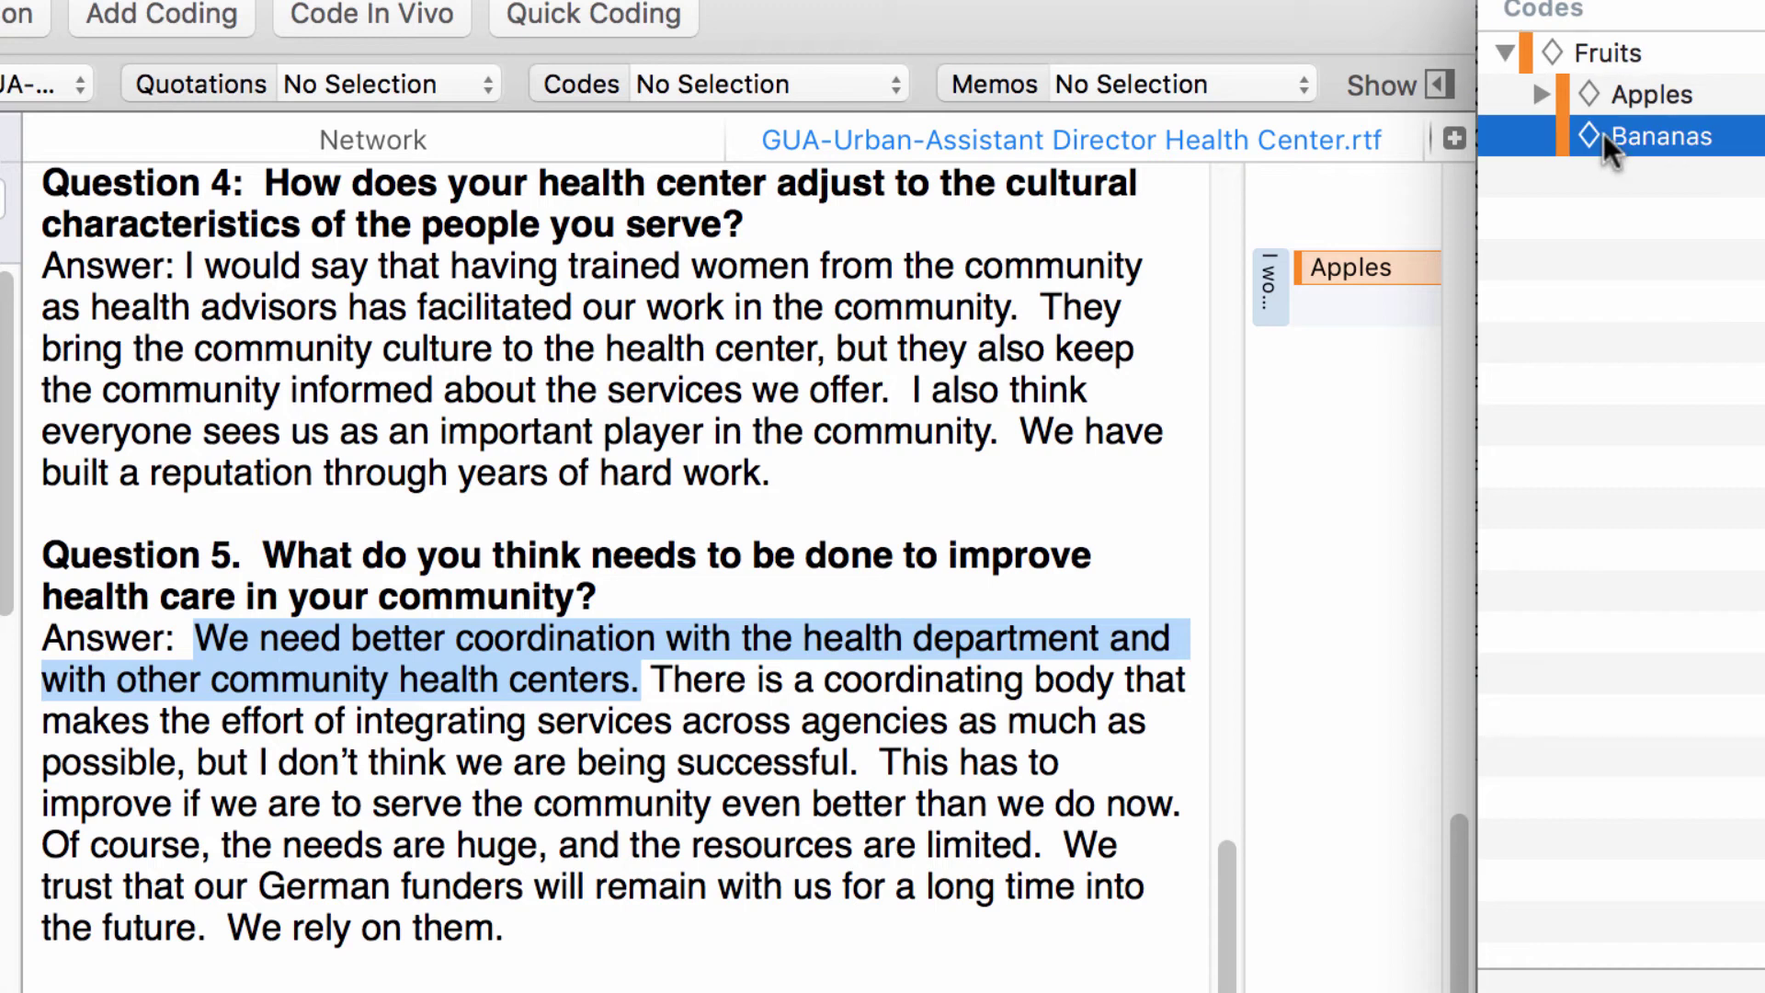
mouse_move(1607, 147)
mouse_down()
mouse_move(1443, 147)
mouse_move(464, 651)
mouse_up()
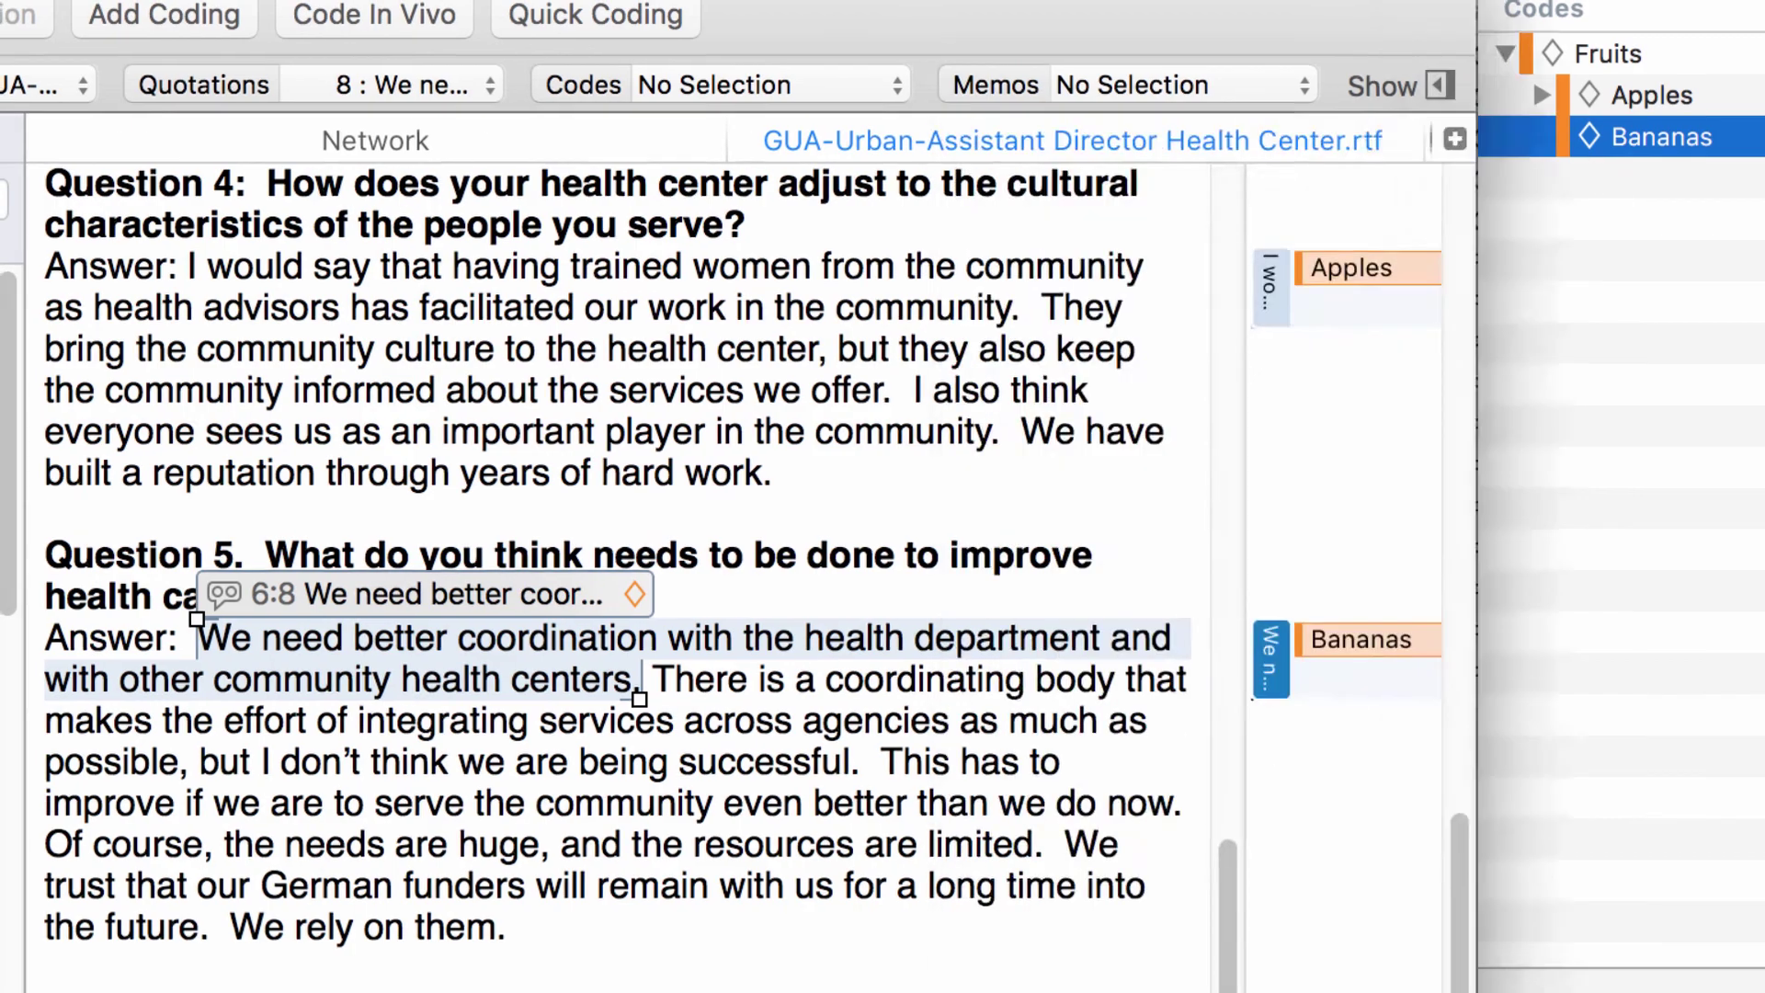
List the project's networks and reopen the Fruits hierarchy network
click(0, 140)
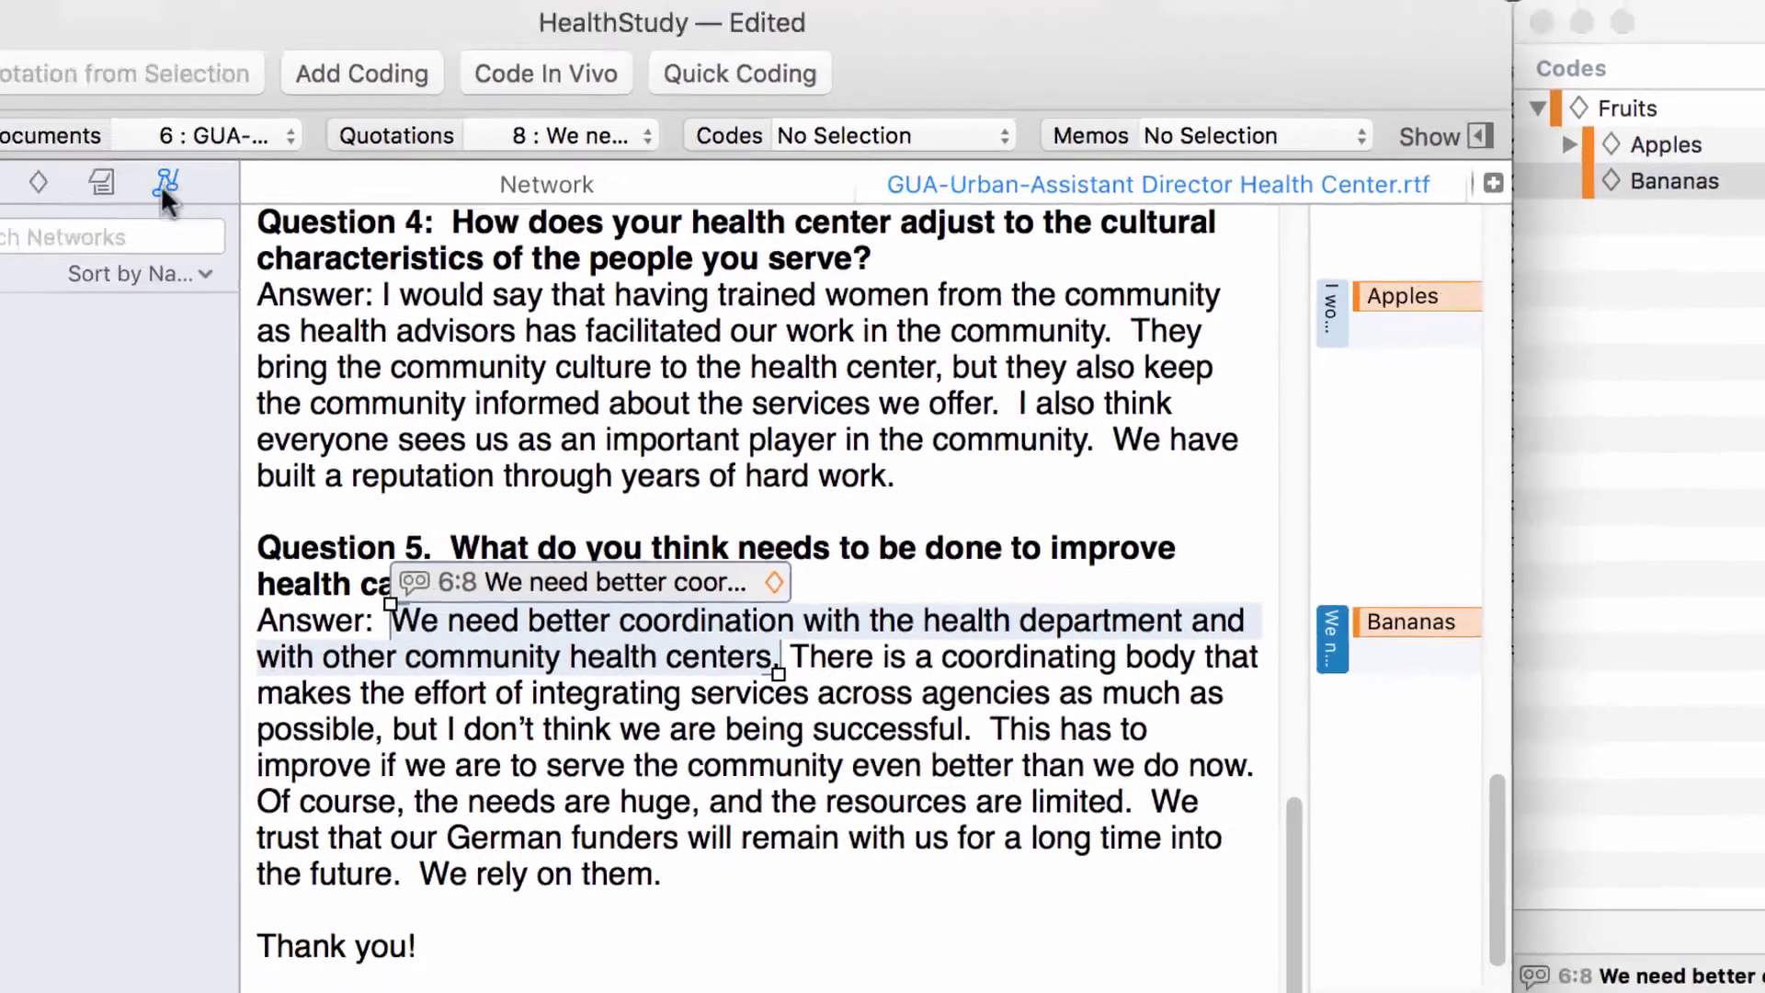
double_click(123, 324)
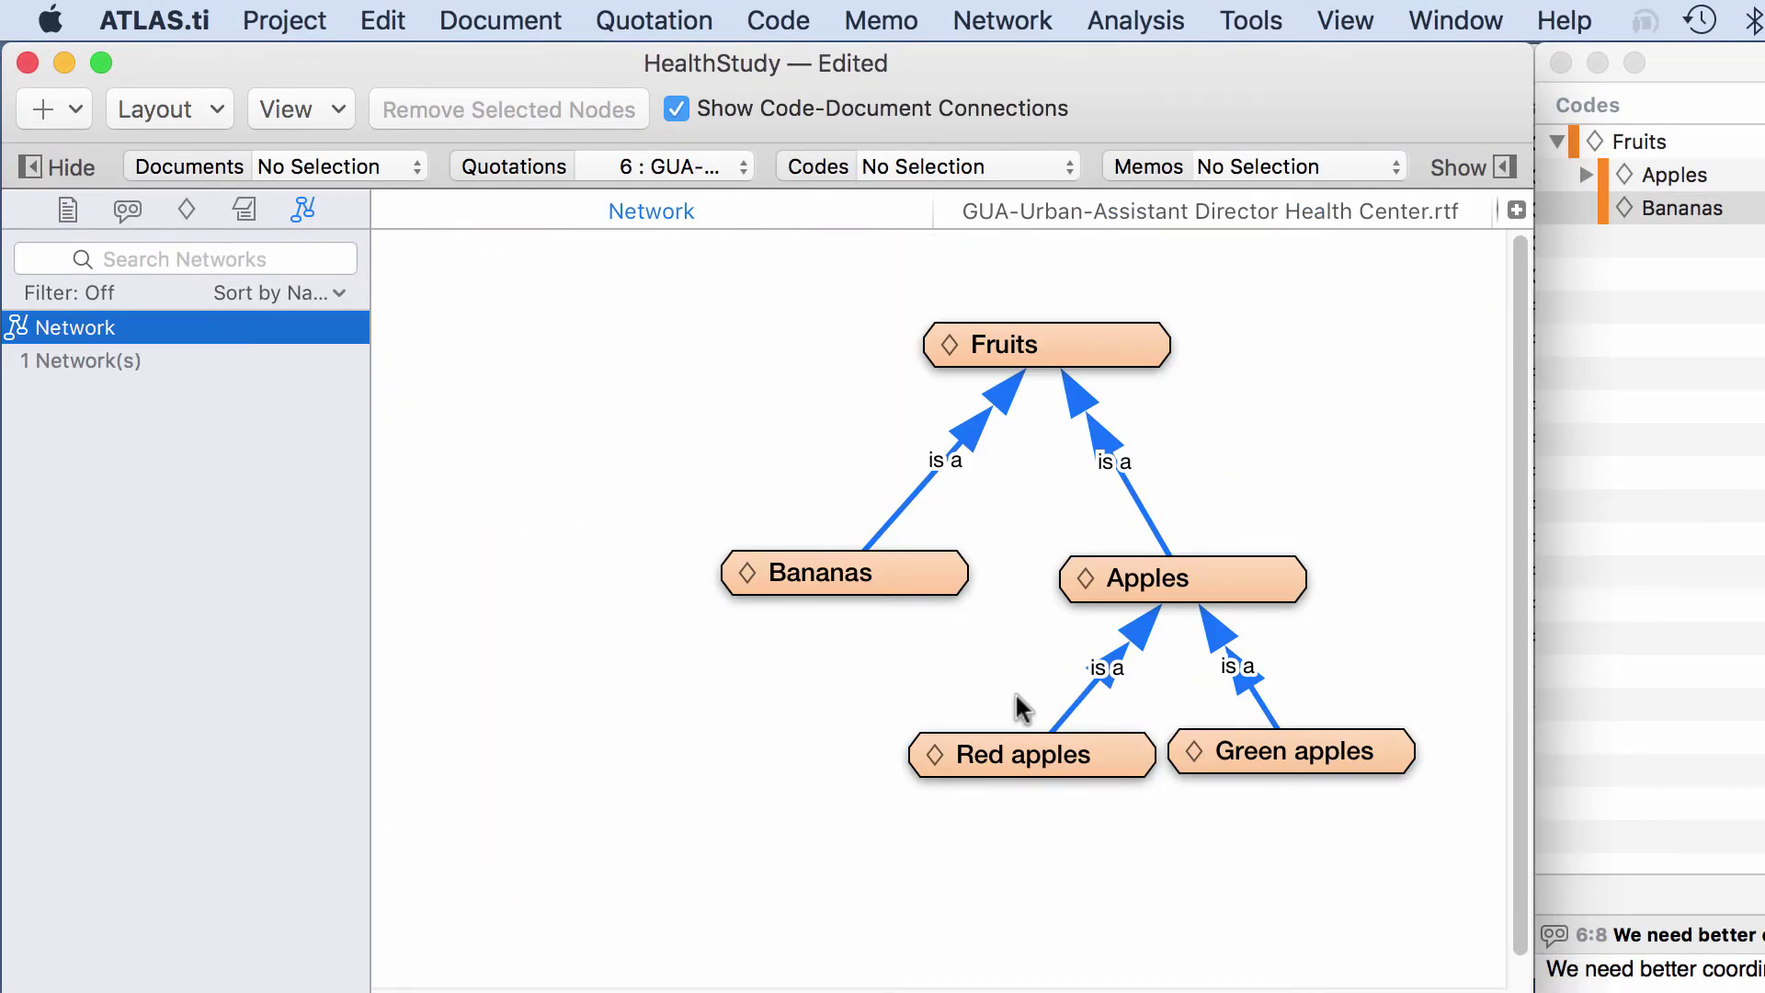